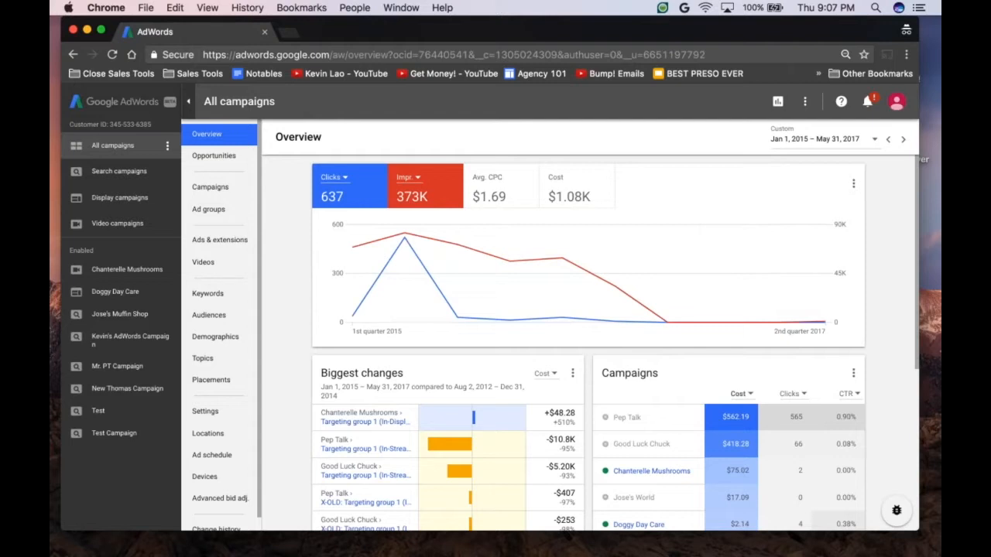
Step: Widen the browser window slightly on both sides
{"action": "left_click_drag", "start_coordinate": [929, 468], "coordinate": [937, 468]}
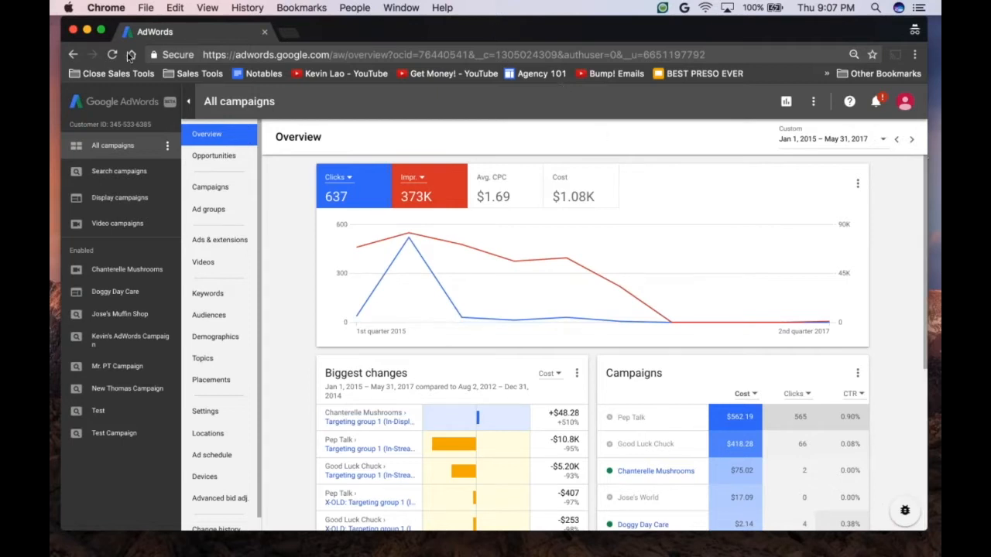
{"action": "left_click_drag", "start_coordinate": [55, 38], "coordinate": [50, 39]}
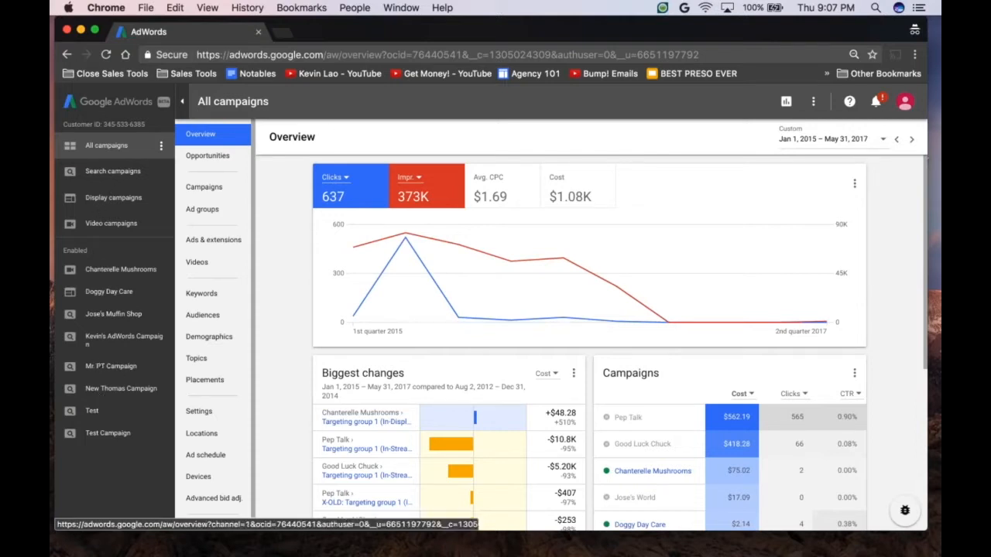
Step: Hide the campaign navigation panel and show it again, twice in a row
{"action": "left_click", "coordinate": [185, 106]}
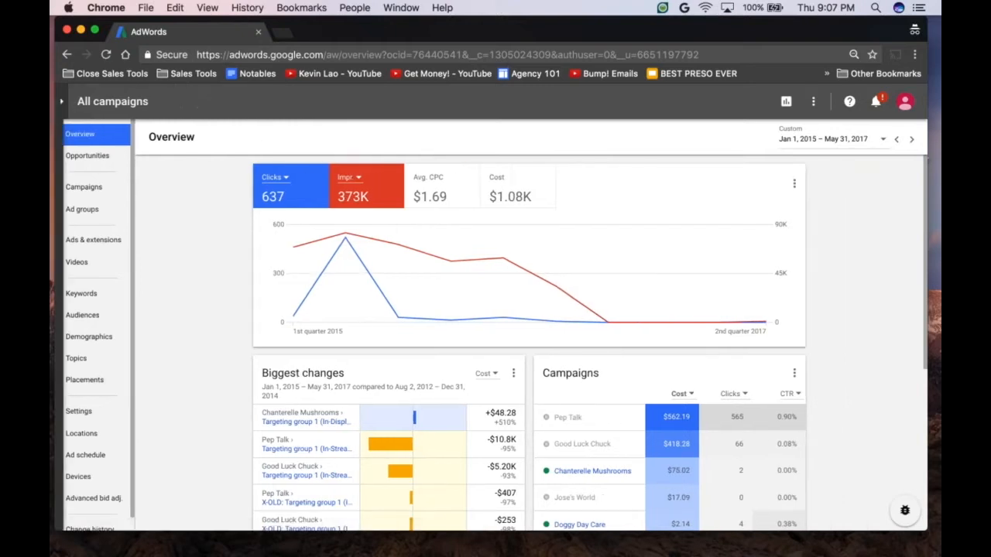
{"action": "left_click", "coordinate": [62, 102]}
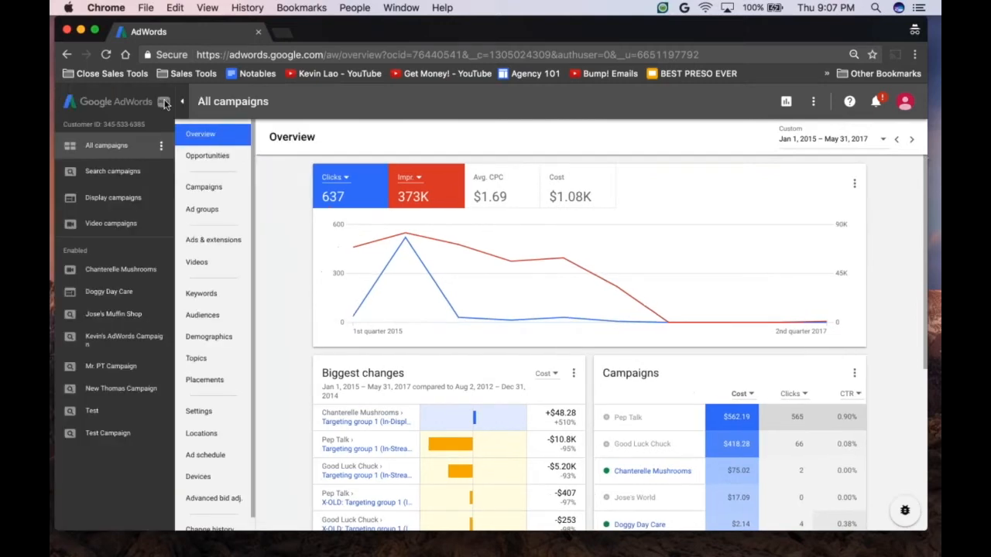
{"action": "left_click", "coordinate": [185, 102]}
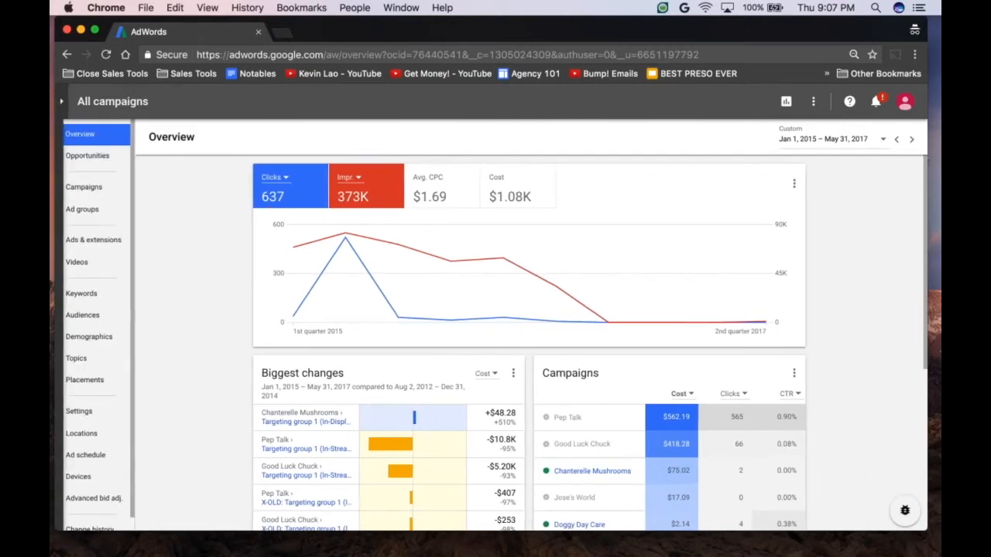
{"action": "left_click", "coordinate": [63, 102]}
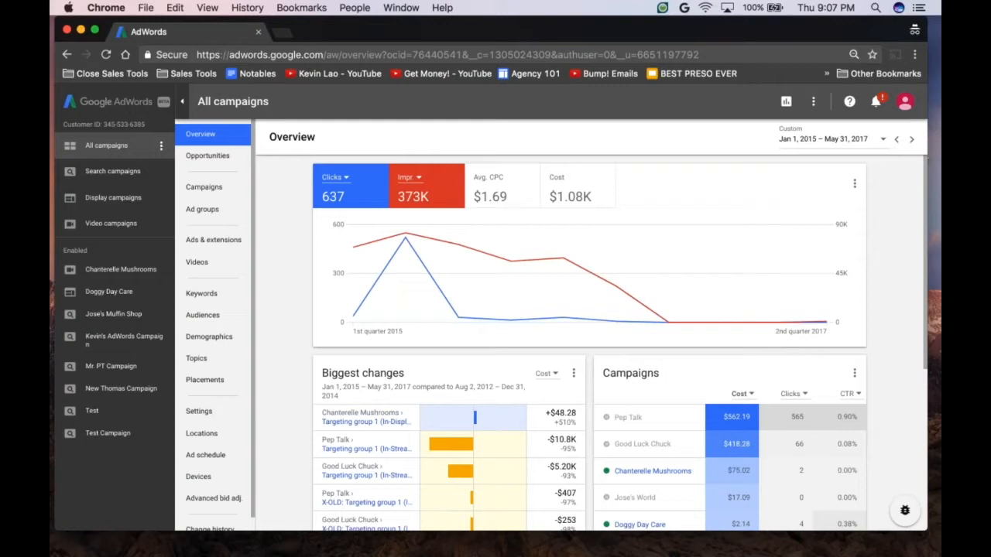
Step: Show and hide the paused campaigns in the navigation panel, and do the same for the removed campaigns
{"action": "left_click", "coordinate": [162, 148]}
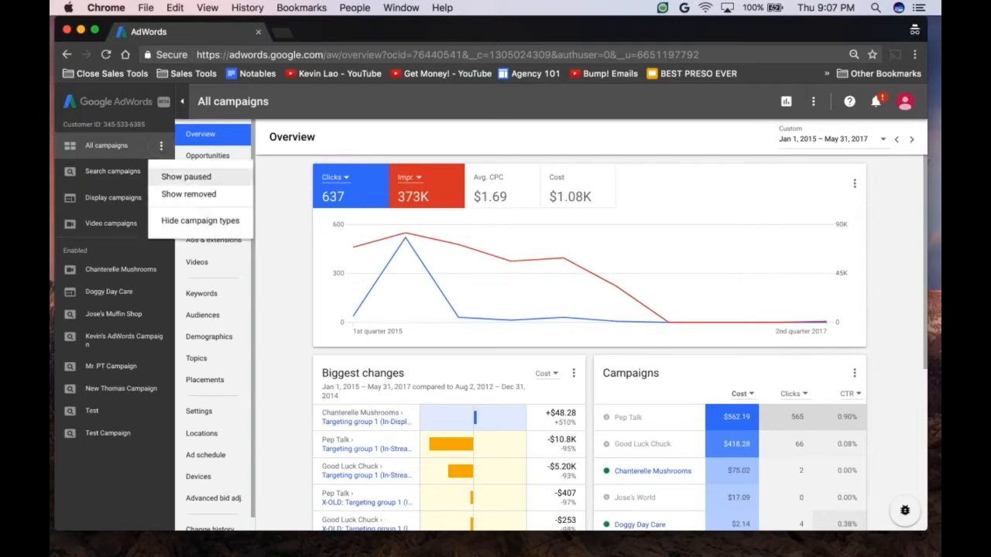
{"action": "left_click", "coordinate": [159, 171]}
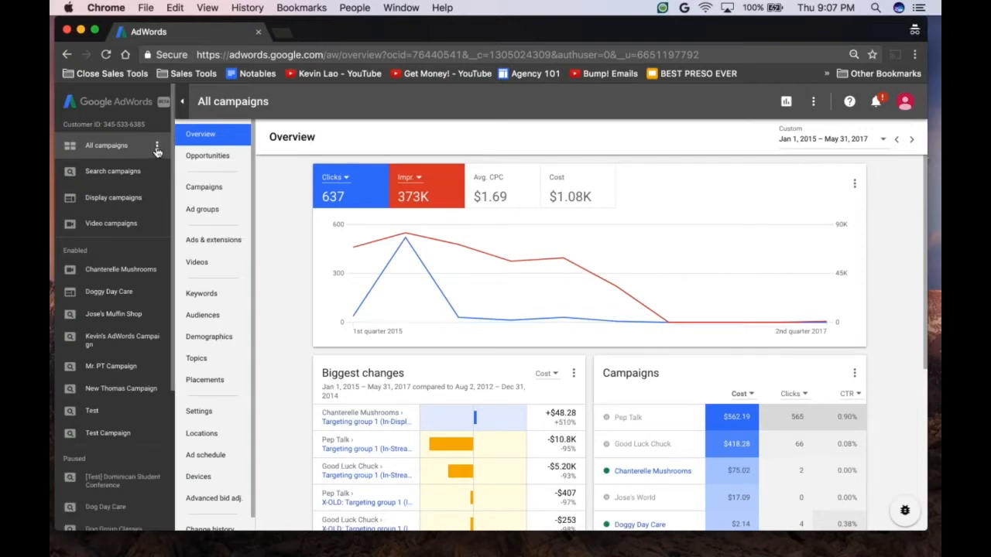
{"action": "left_click", "coordinate": [157, 147]}
{"action": "left_click", "coordinate": [172, 179]}
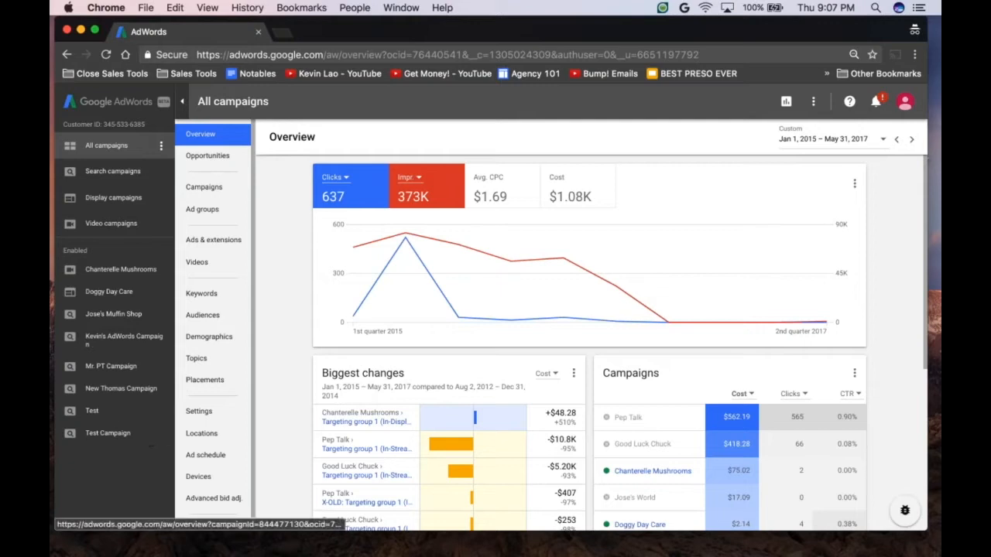
{"action": "left_click", "coordinate": [160, 146]}
{"action": "left_click", "coordinate": [183, 193]}
{"action": "left_click", "coordinate": [159, 147]}
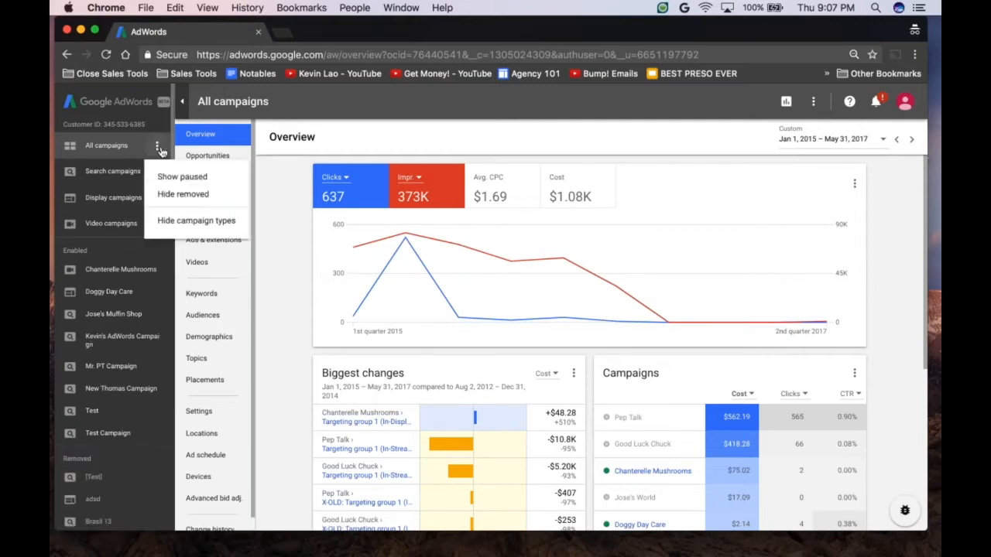
{"action": "left_click", "coordinate": [183, 194]}
Step: Show the paused campaigns in the campaign navigation panel
{"action": "left_click", "coordinate": [160, 147]}
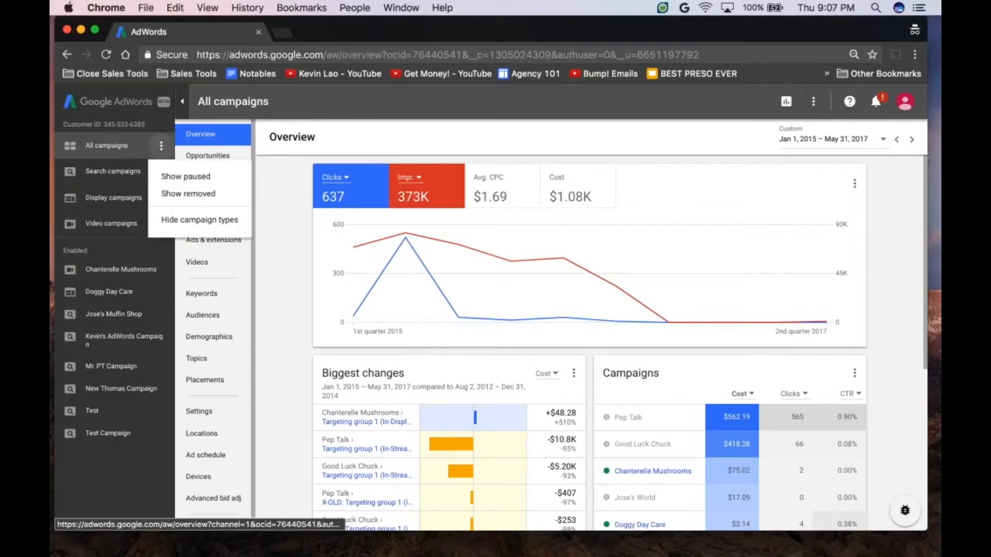
{"action": "left_click", "coordinate": [189, 178]}
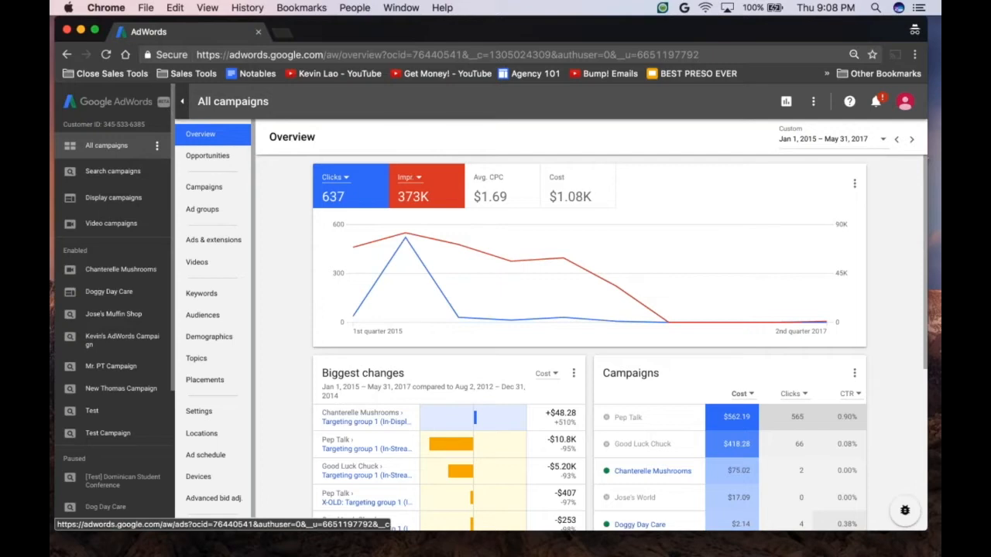
Step: View the overviews of the search and video campaigns and the Videos page for video and all campaigns
{"action": "left_click", "coordinate": [115, 179]}
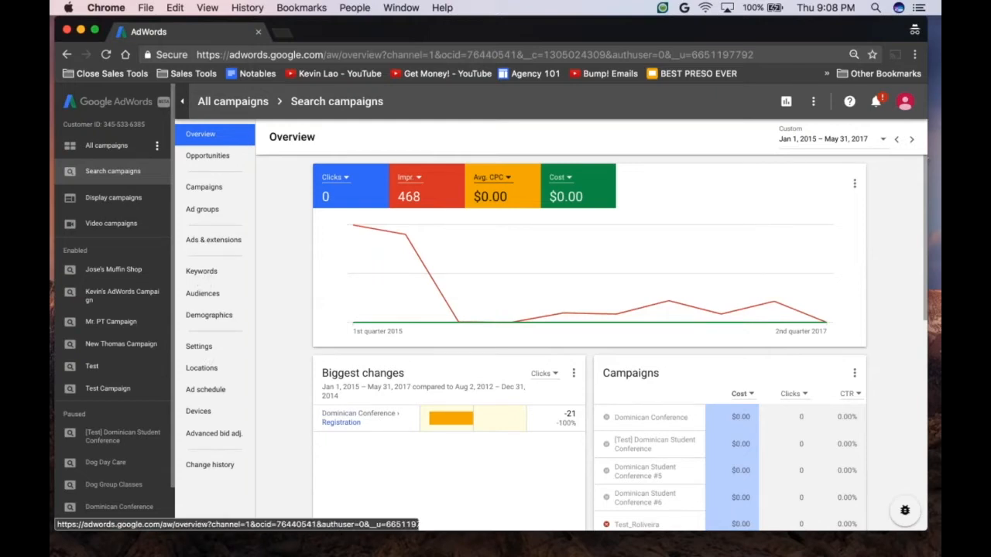
{"action": "left_click", "coordinate": [120, 224]}
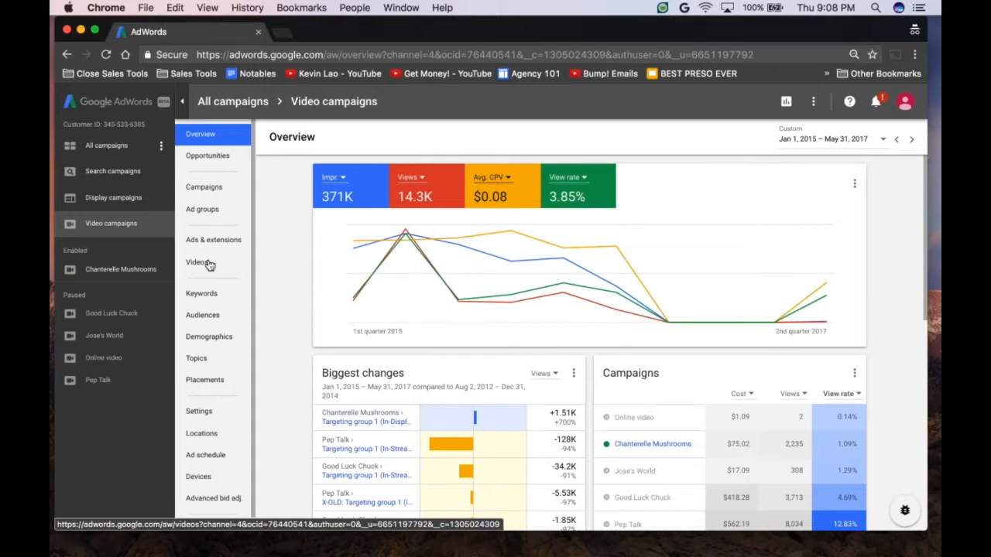
{"action": "left_click", "coordinate": [207, 265]}
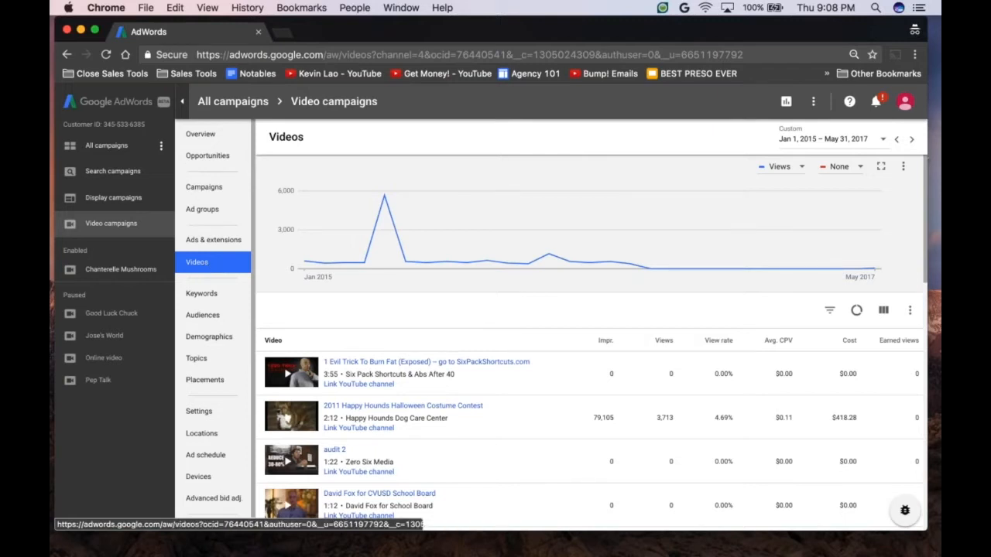
{"action": "left_click", "coordinate": [134, 148]}
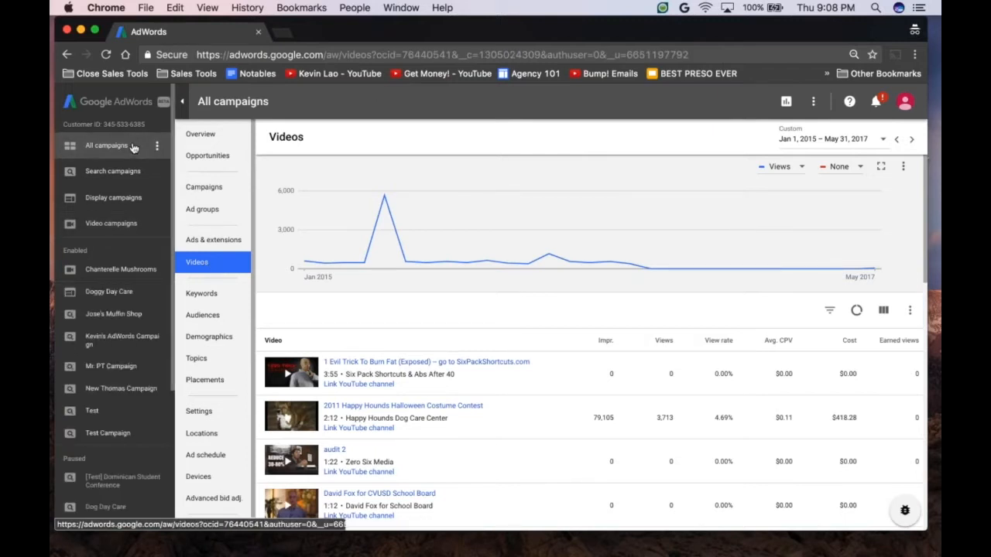
Step: Open the campaign list for the search campaigns
{"action": "left_click", "coordinate": [128, 169]}
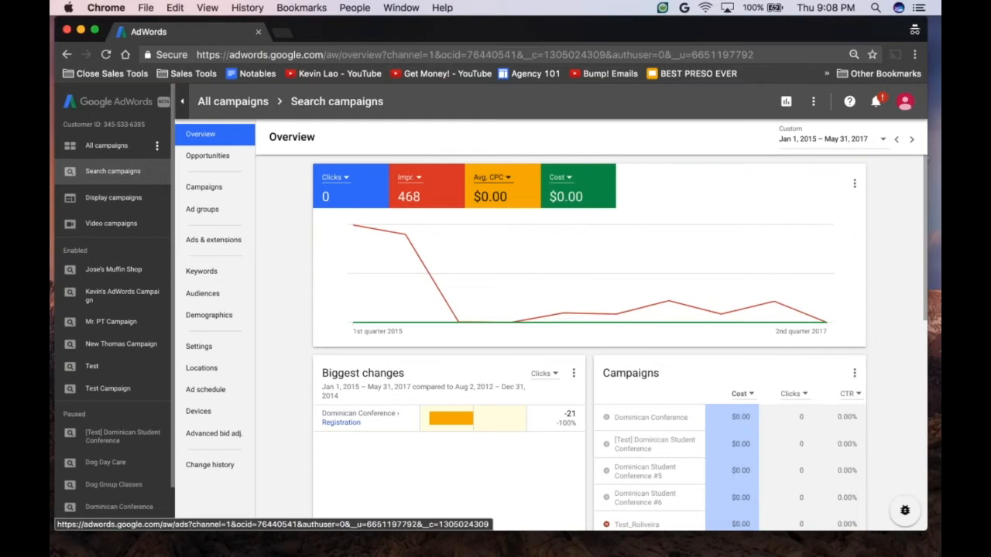
{"action": "left_click", "coordinate": [205, 188]}
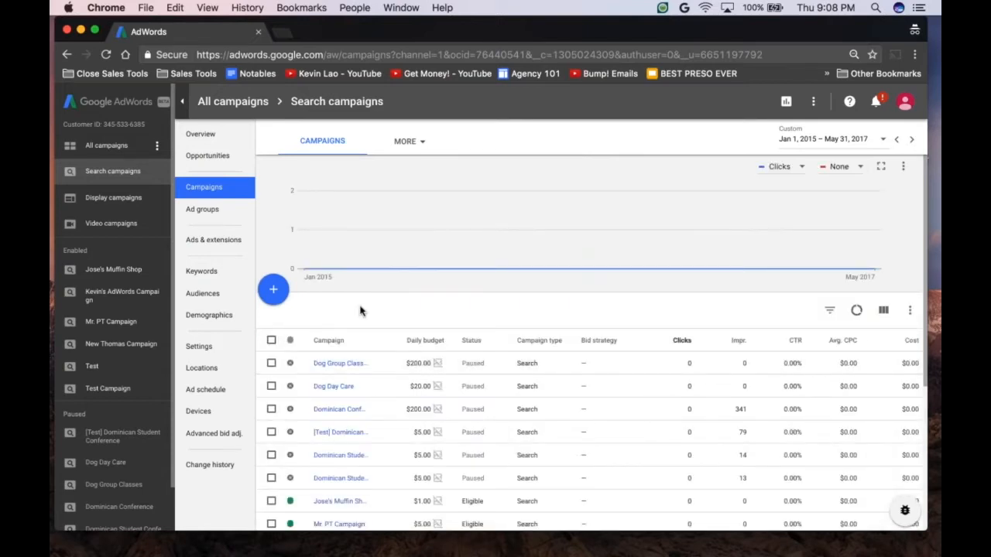
Step: Widen the Max. CPC and Final URL columns in the search campaigns' keyword table
{"action": "left_click", "coordinate": [203, 271]}
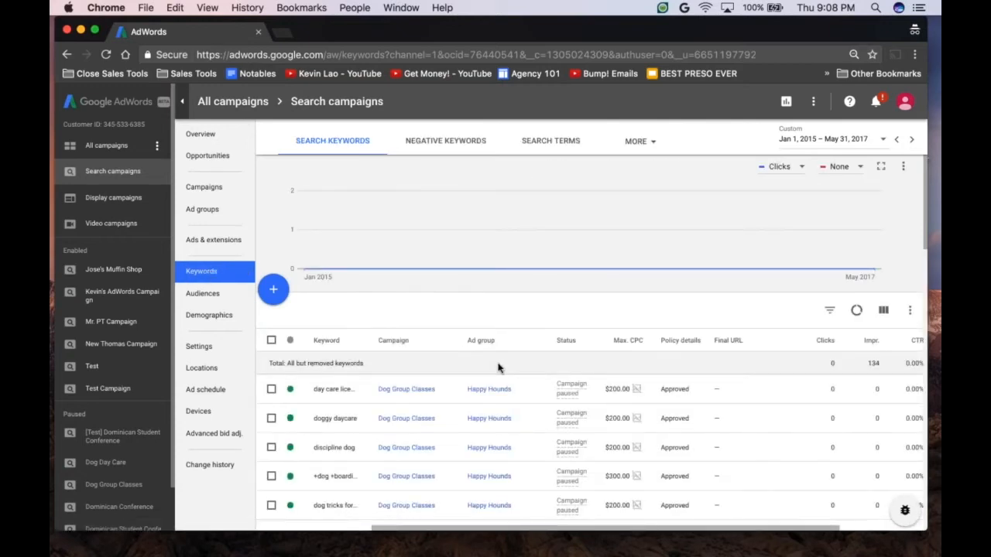
{"action": "scroll", "coordinate": [531, 401], "scroll_direction": "down", "scroll_amount": 2}
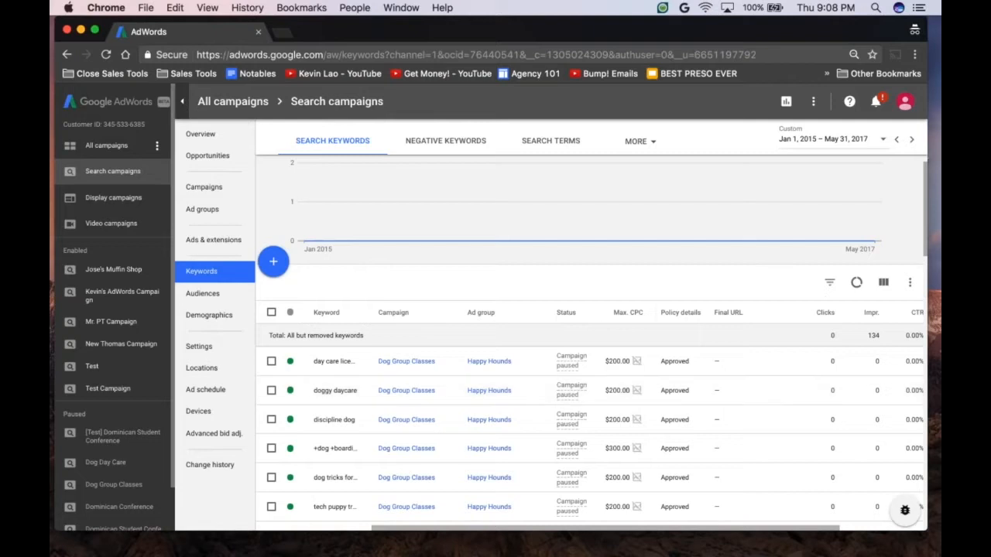
{"action": "left_click_drag", "start_coordinate": [656, 313], "coordinate": [680, 320]}
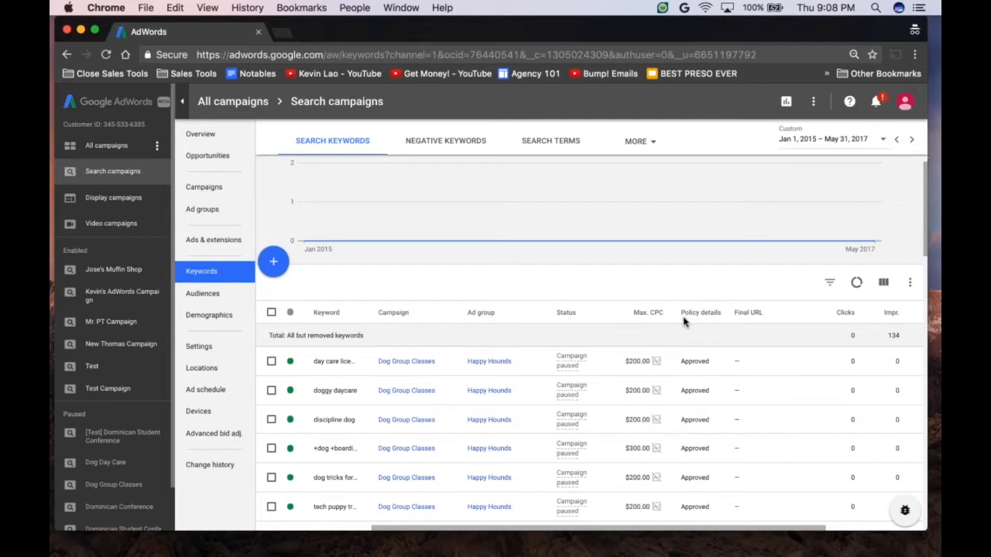
{"action": "scroll", "coordinate": [806, 343], "scroll_direction": "right", "scroll_amount": 3}
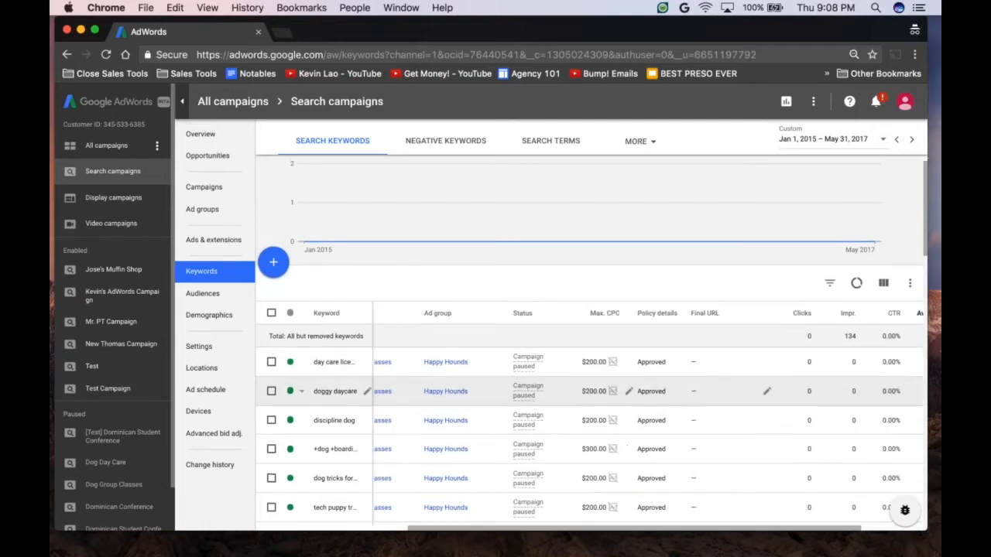
{"action": "left_click_drag", "start_coordinate": [752, 316], "coordinate": [772, 323]}
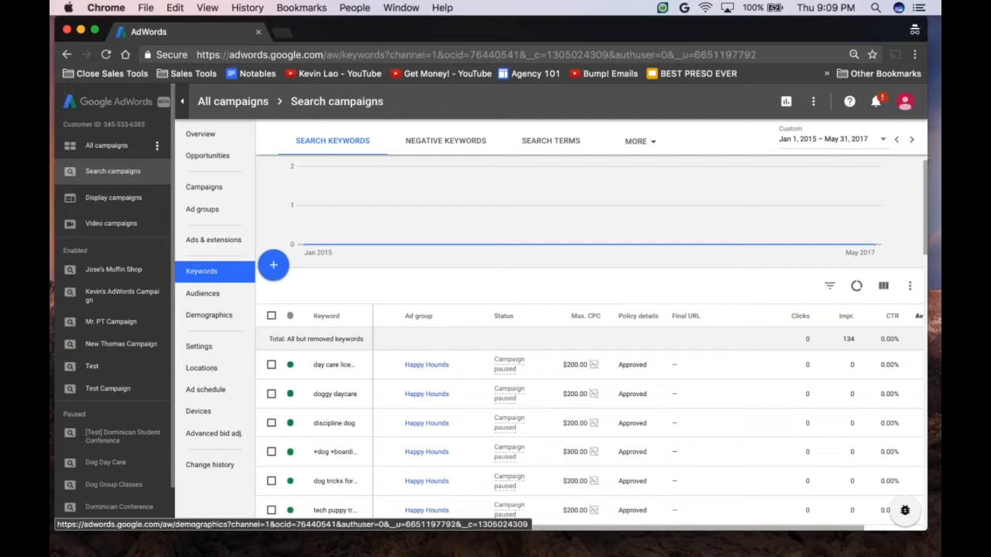
Step: Look through the search campaigns' Ad schedule, Devices and Settings pages and return to the campaign list
{"action": "left_click", "coordinate": [207, 389]}
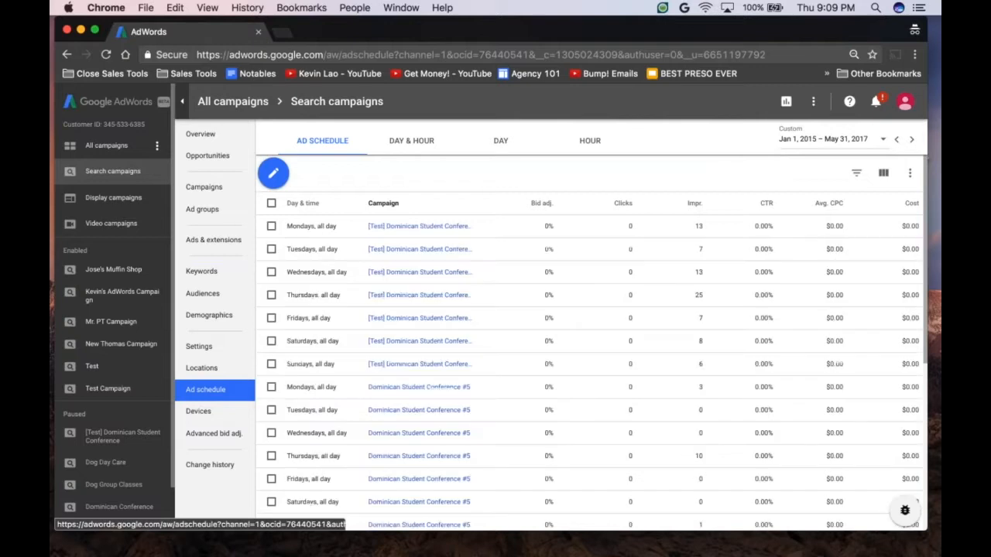
{"action": "left_click", "coordinate": [199, 416]}
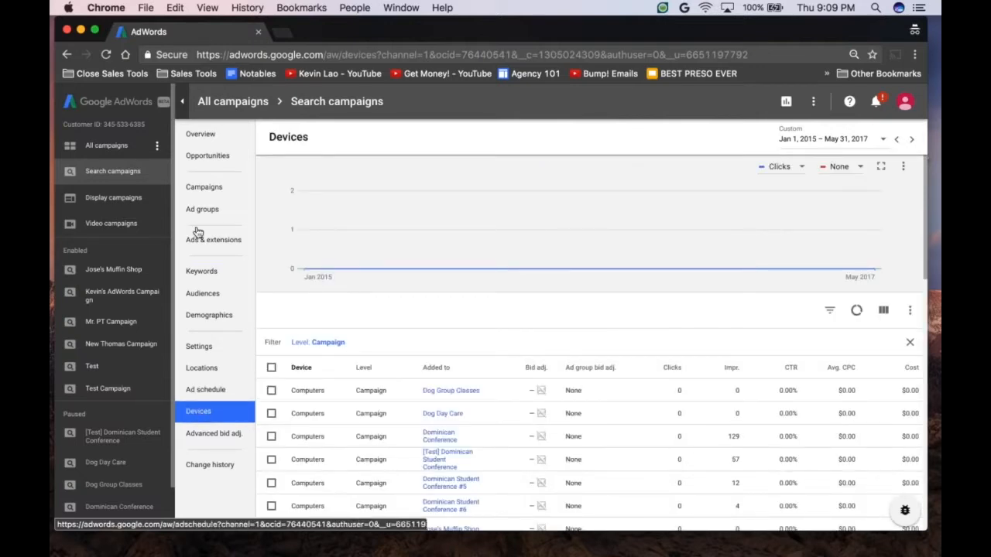
{"action": "left_click", "coordinate": [208, 350]}
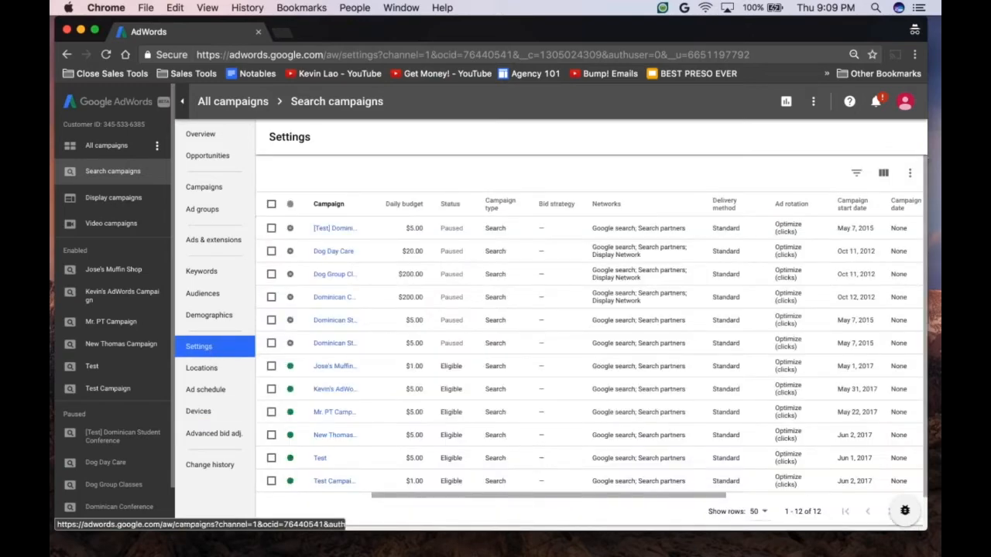
{"action": "left_click", "coordinate": [204, 187]}
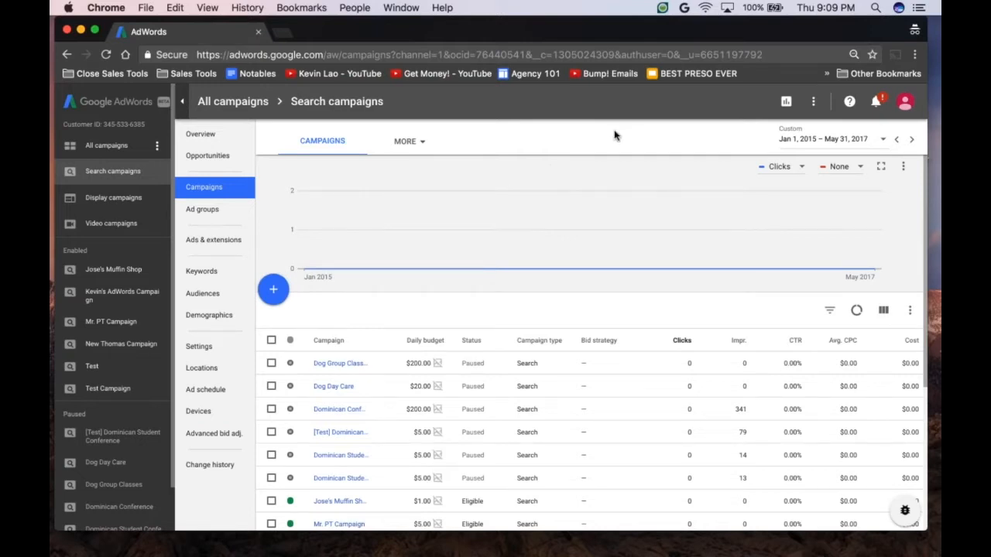
Step: Examine the account tools, view the Keyword Planner start page and return to the campaign list
{"action": "left_click", "coordinate": [813, 103]}
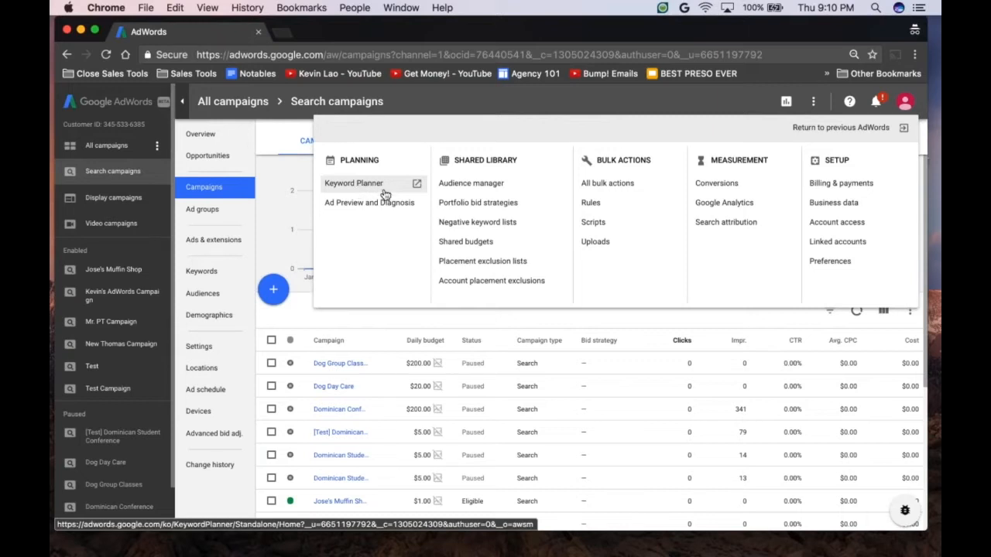
{"action": "left_click", "coordinate": [416, 186]}
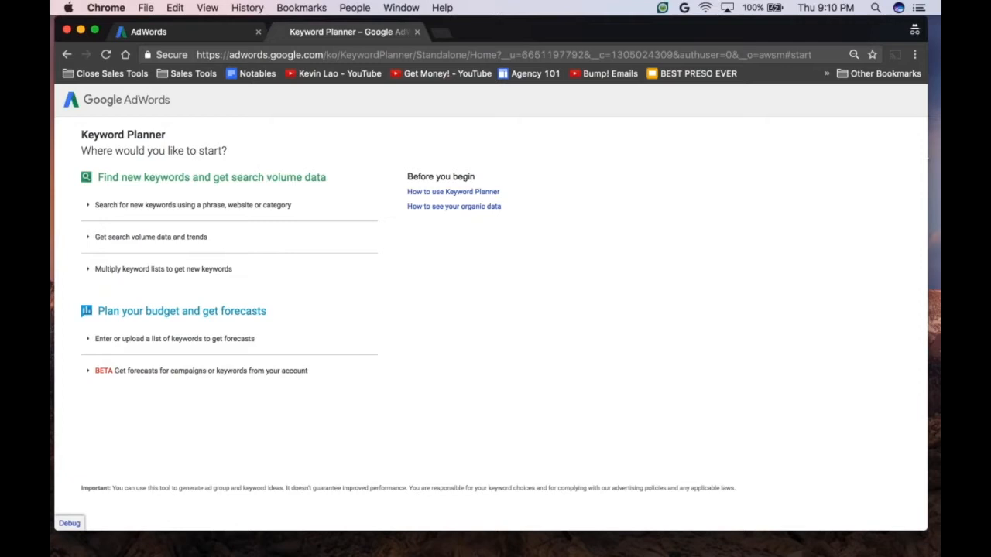
{"action": "left_click", "coordinate": [417, 32]}
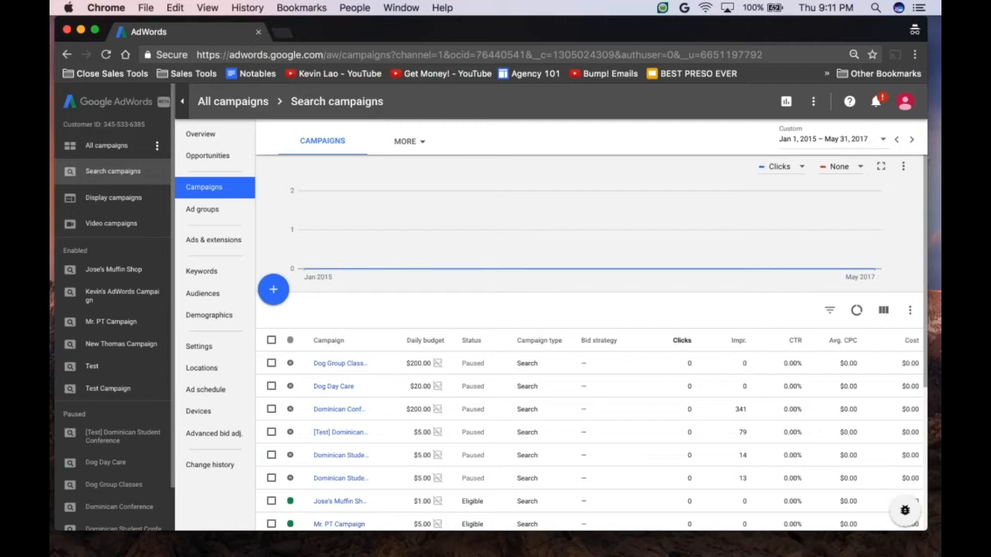
Step: Switch to the search campaigns' ad groups and back to their campaign list
{"action": "left_click", "coordinate": [217, 212]}
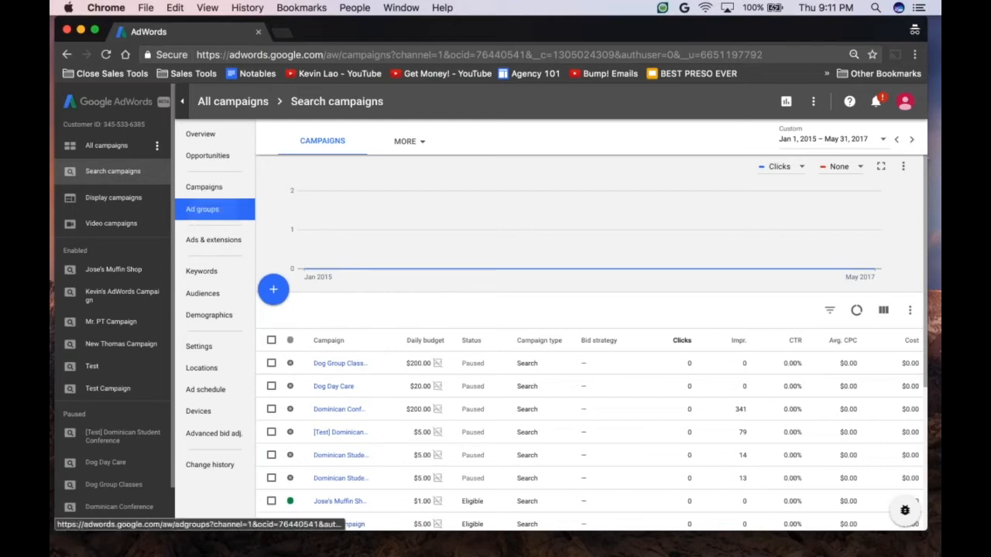
{"action": "left_click", "coordinate": [215, 191]}
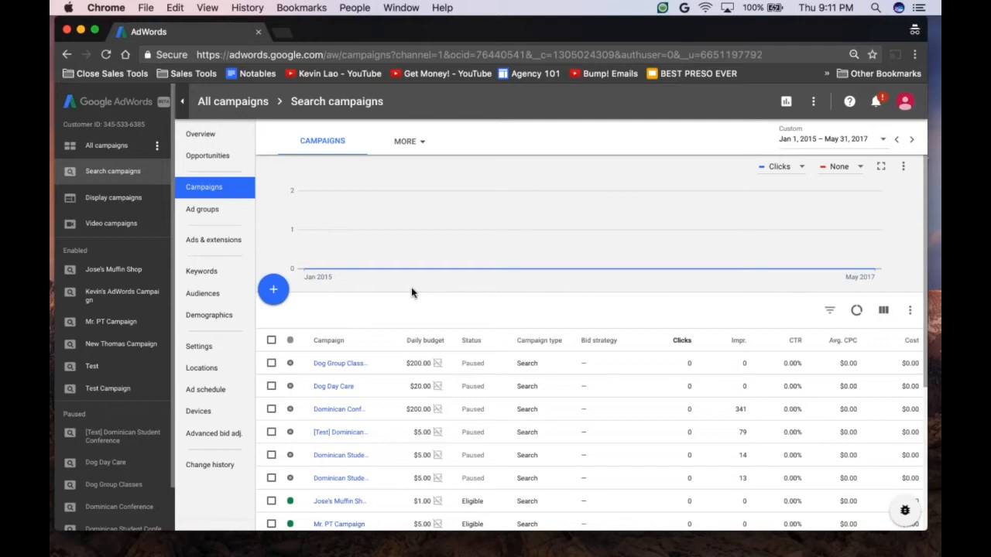
Step: Display the list of keyboard shortcuts and examine the entry for going to Campaigns
{"action": "key", "text": "shift+slash"}
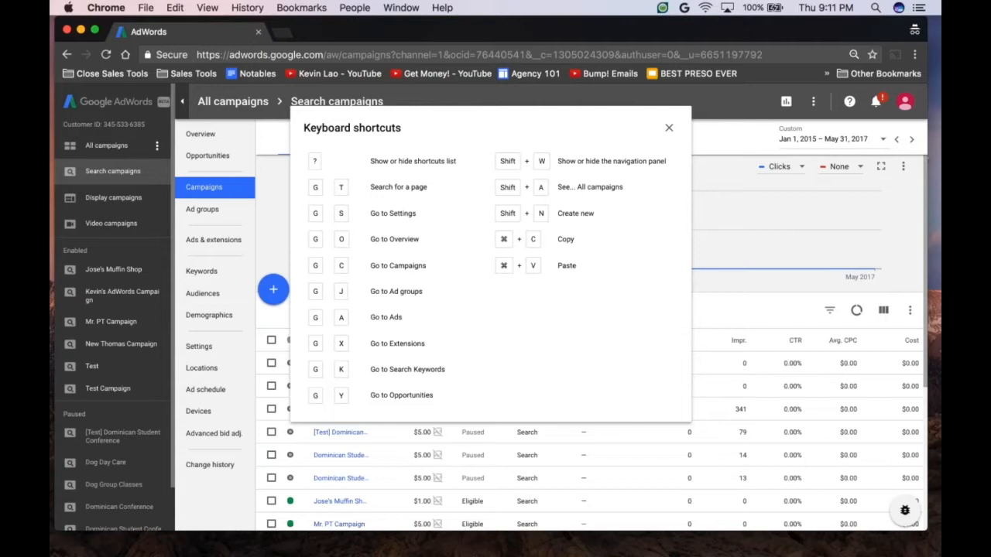
{"action": "left_click_drag", "start_coordinate": [432, 271], "coordinate": [313, 267]}
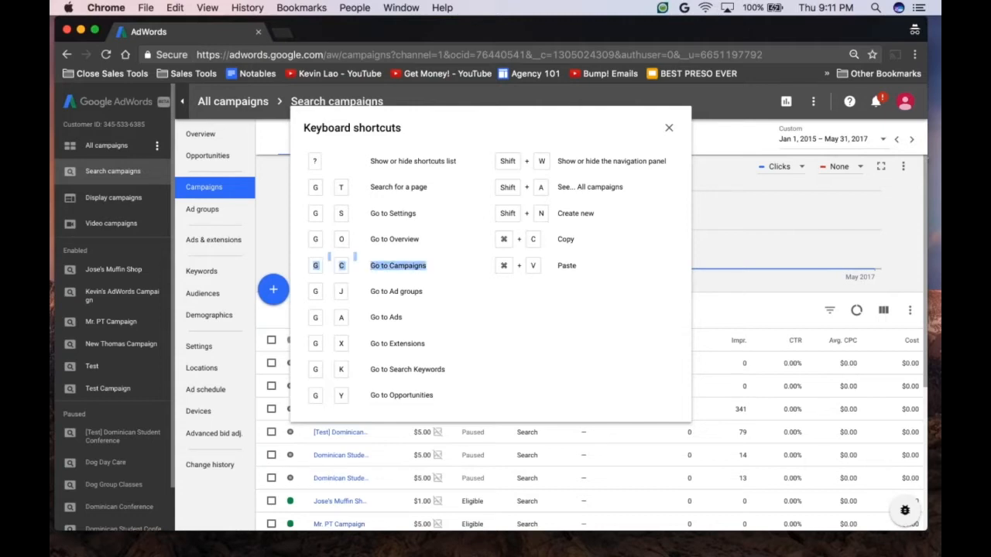
{"action": "left_click", "coordinate": [412, 265]}
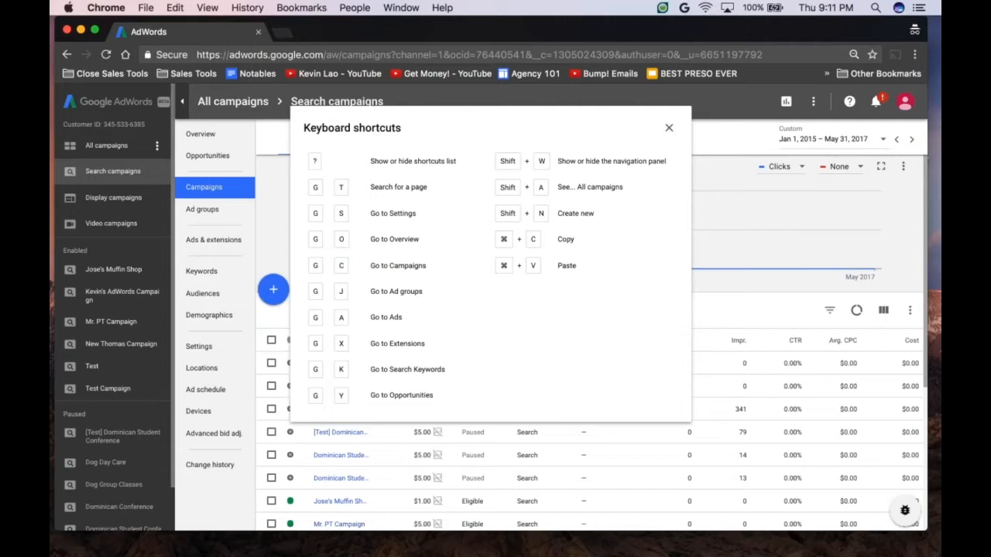
Step: Redisplay the keyboard shortcuts list, go to the search campaigns' ads and close the list
{"action": "left_click", "coordinate": [669, 131]}
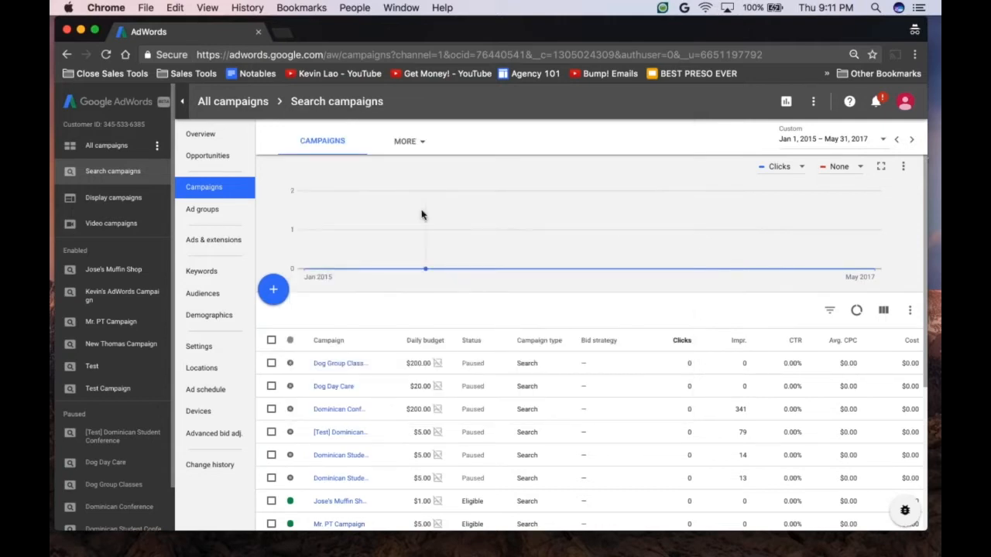
{"action": "left_click", "coordinate": [202, 209]}
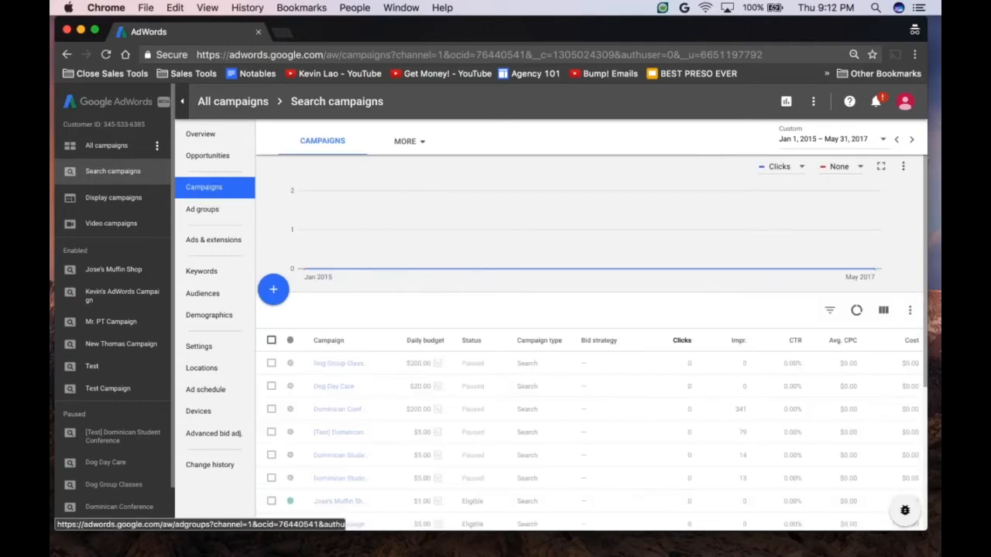
{"action": "key", "text": "question"}
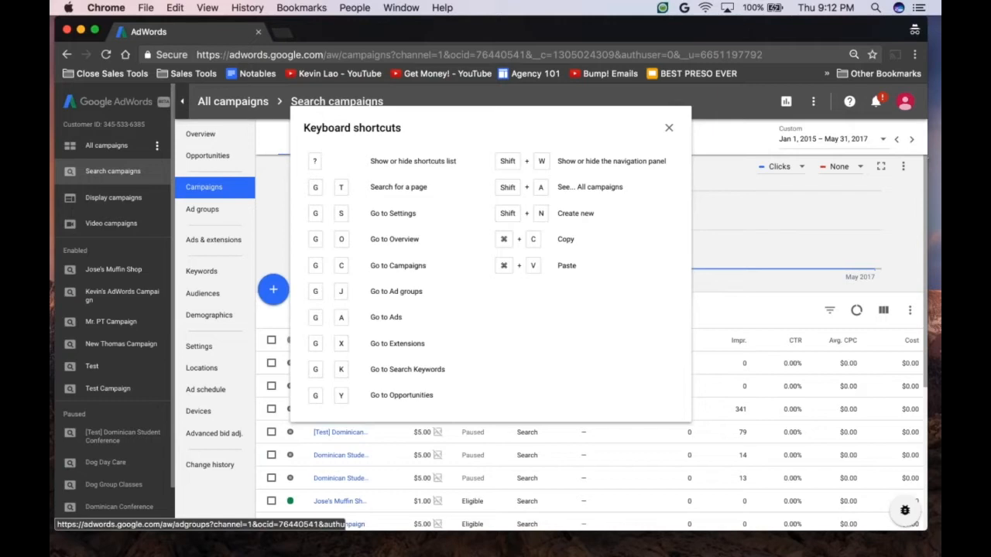
{"action": "key", "text": "g"}
{"action": "key", "text": "a"}
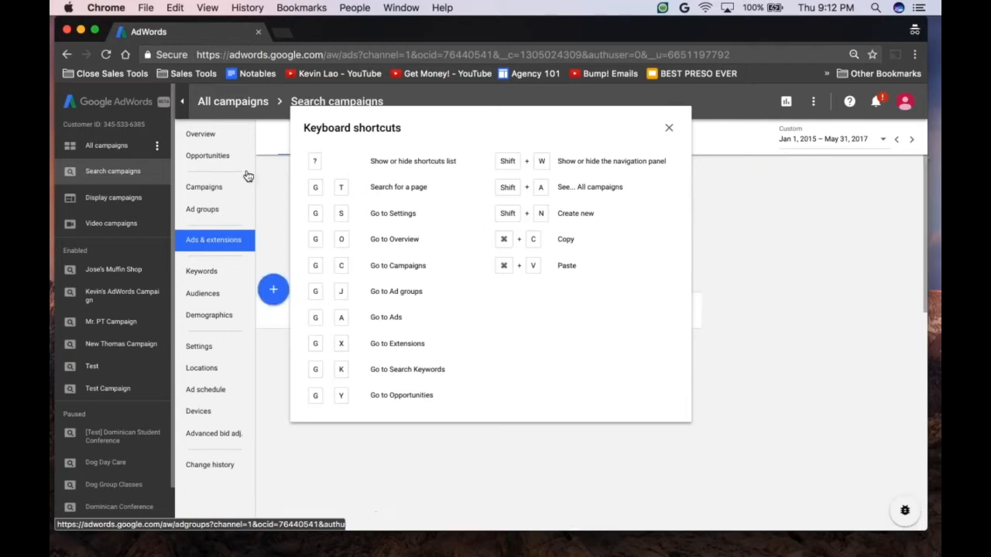
{"action": "left_click", "coordinate": [671, 128]}
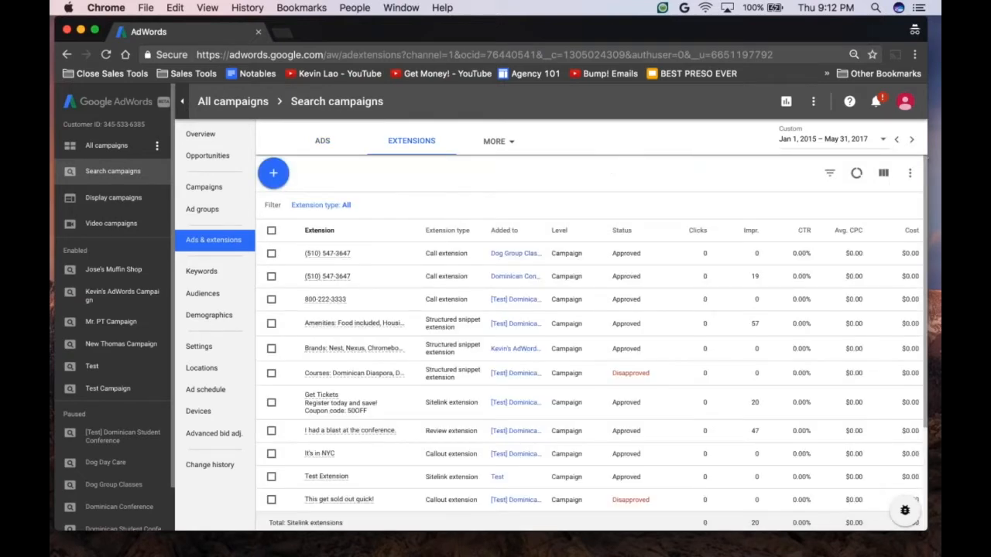
Step: Display the keyboard shortcuts list again, examine the entry for searching for a page and close the list
{"action": "key", "text": "question"}
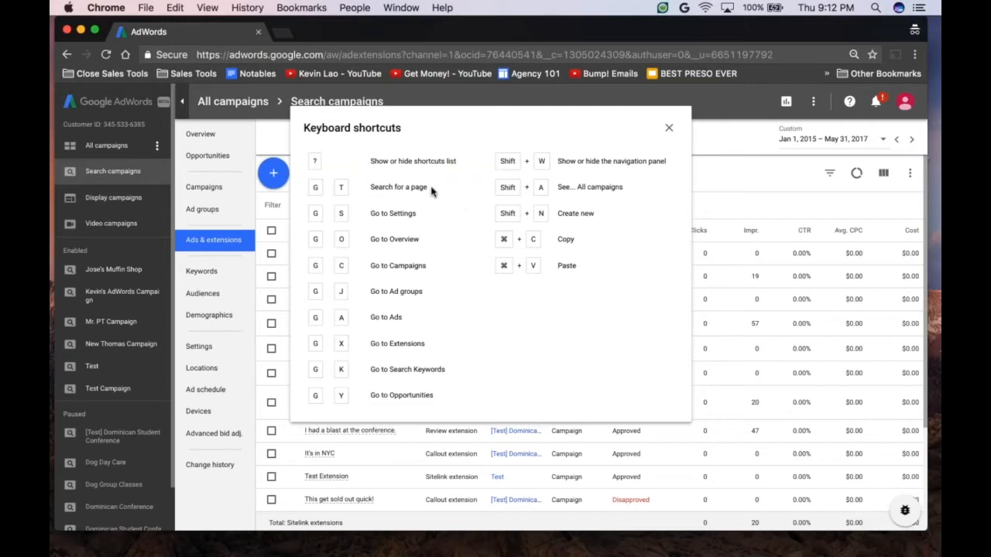
{"action": "left_click_drag", "start_coordinate": [427, 187], "coordinate": [372, 187]}
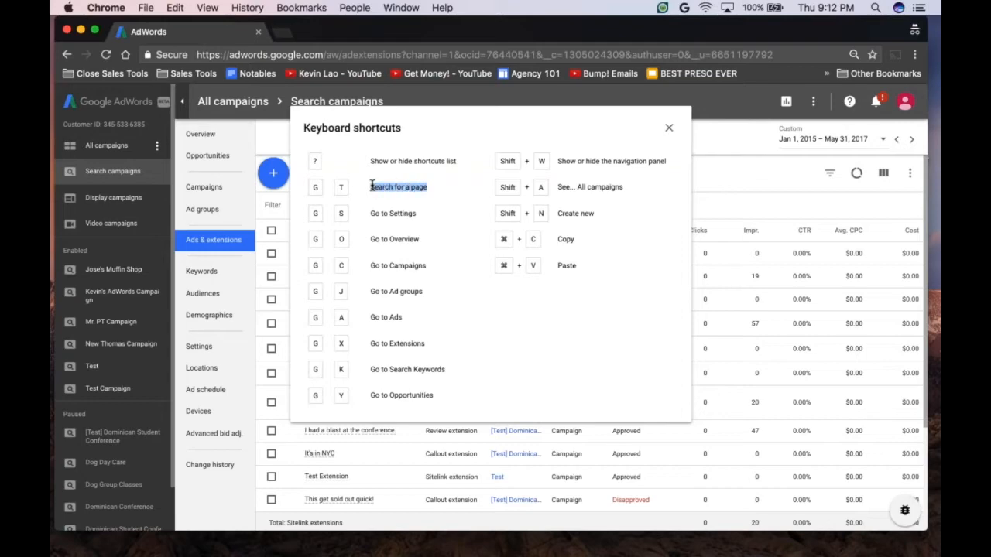
{"action": "left_click", "coordinate": [670, 129]}
Step: Search for a page with "cam" and go to the Campaigns result
{"action": "key", "text": "slash"}
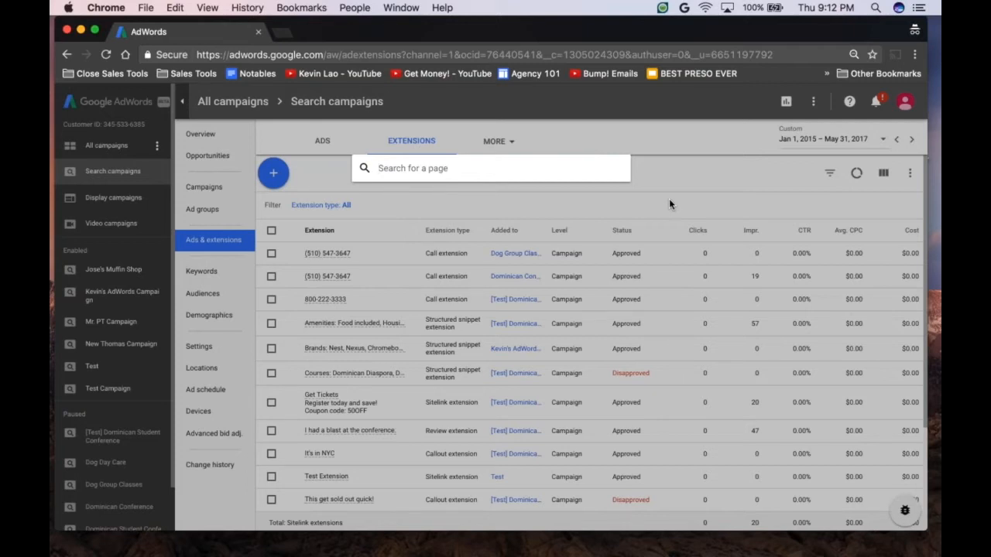
{"action": "type", "text": "cam"}
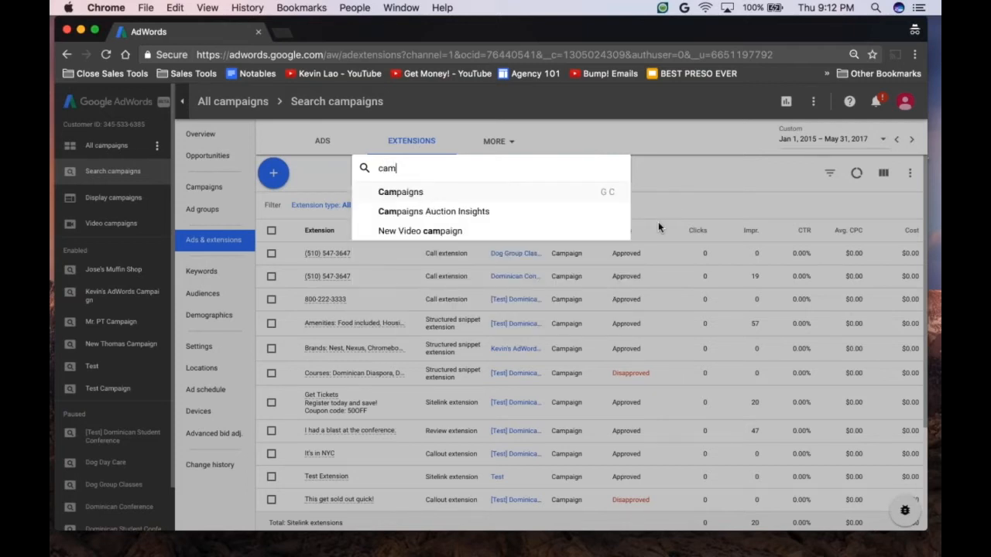
{"action": "left_click", "coordinate": [436, 195]}
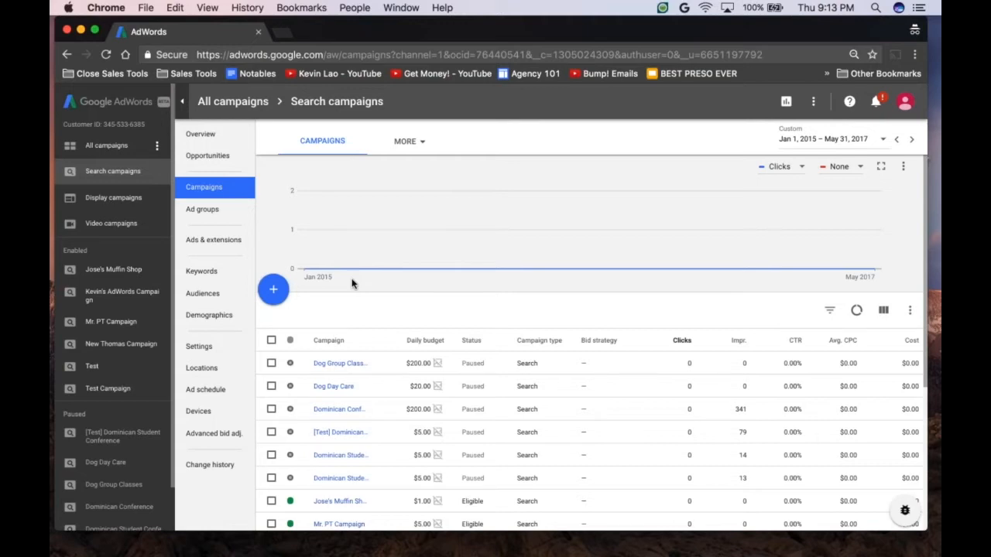
Step: Start a new Search Network campaign without goals and continue to its campaign settings
{"action": "left_click", "coordinate": [275, 297]}
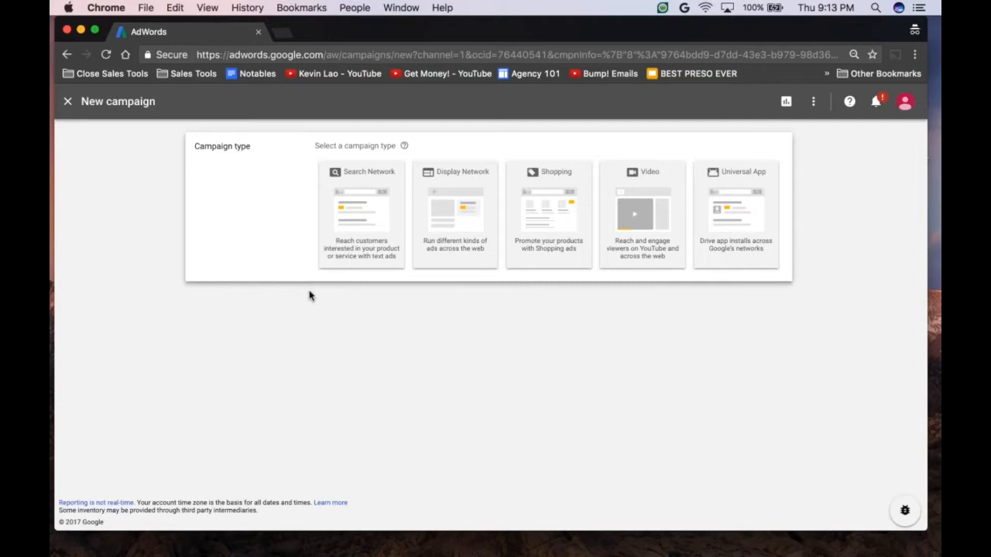
{"action": "left_click", "coordinate": [362, 225]}
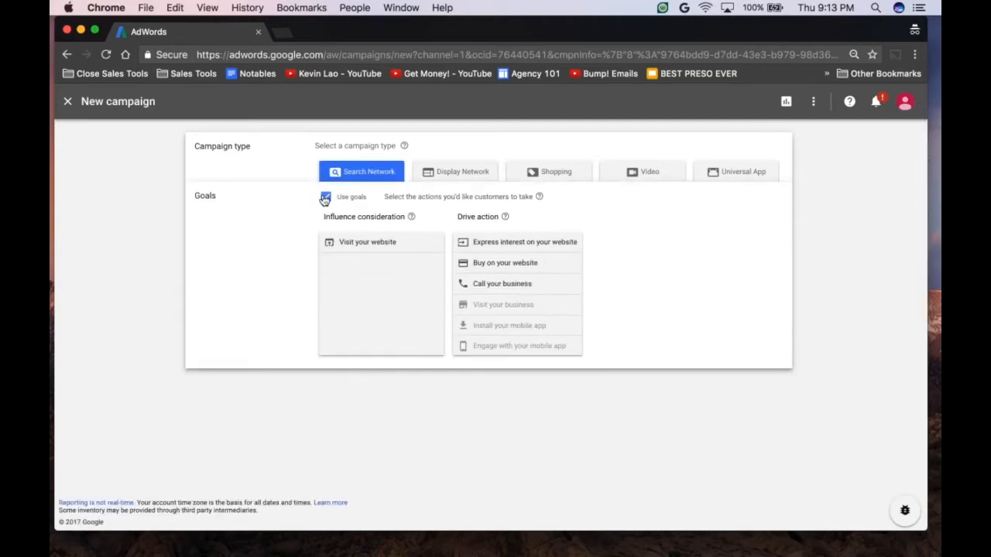
{"action": "left_click", "coordinate": [325, 198]}
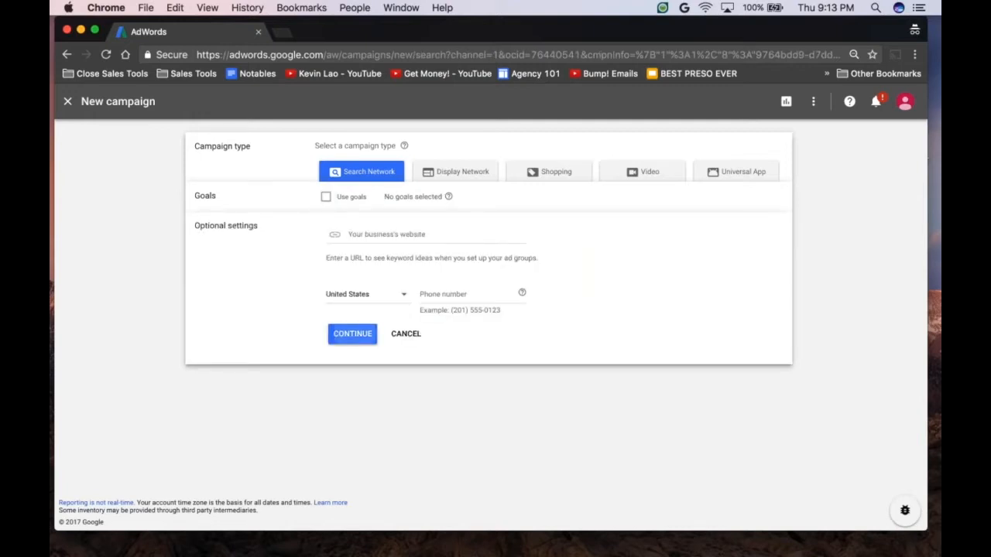
{"action": "left_click", "coordinate": [352, 334]}
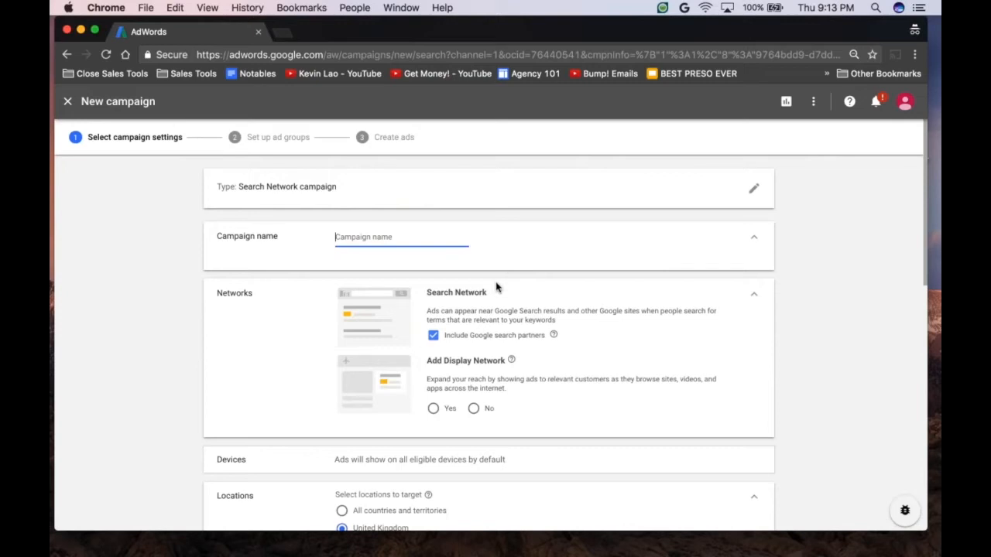
Step: Name the campaign with the owner's first name in the possessive plus "Special Campaign" and choose No for adding the Display Network
{"action": "type", "text": "Kevin's Special Campaign"}
{"action": "scroll", "coordinate": [497, 287], "scroll_direction": "down", "scroll_amount": 1}
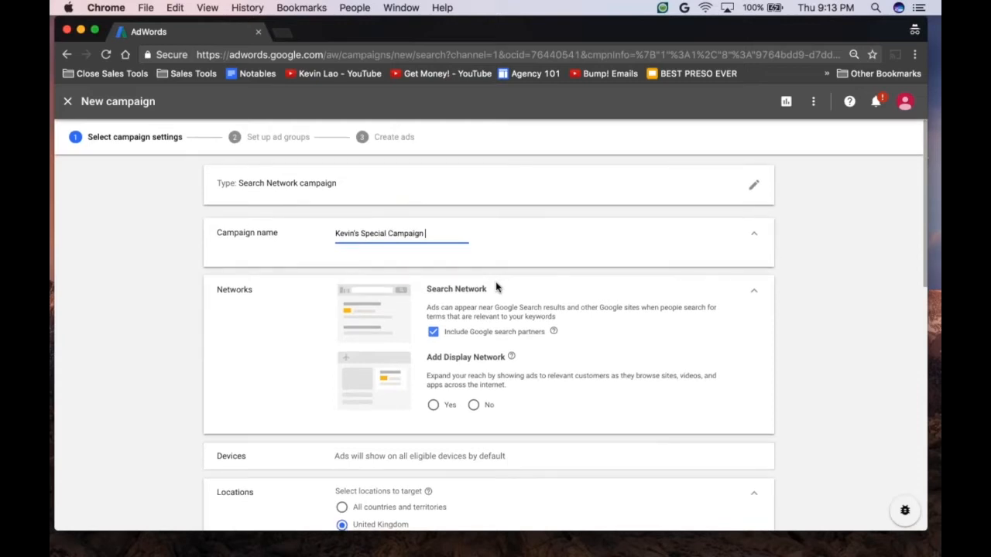
{"action": "scroll", "coordinate": [497, 288], "scroll_direction": "down", "scroll_amount": 1}
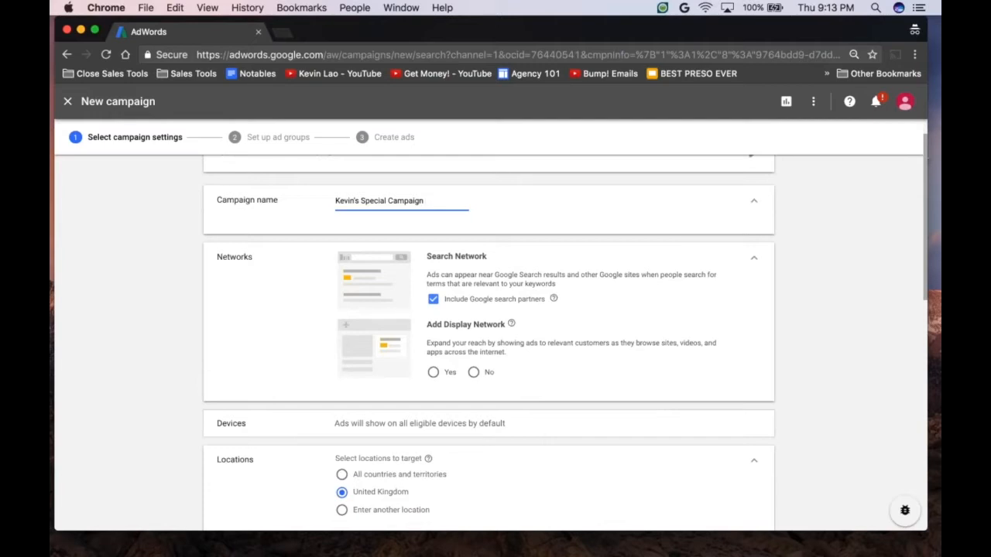
{"action": "scroll", "coordinate": [497, 288], "scroll_direction": "down", "scroll_amount": 1}
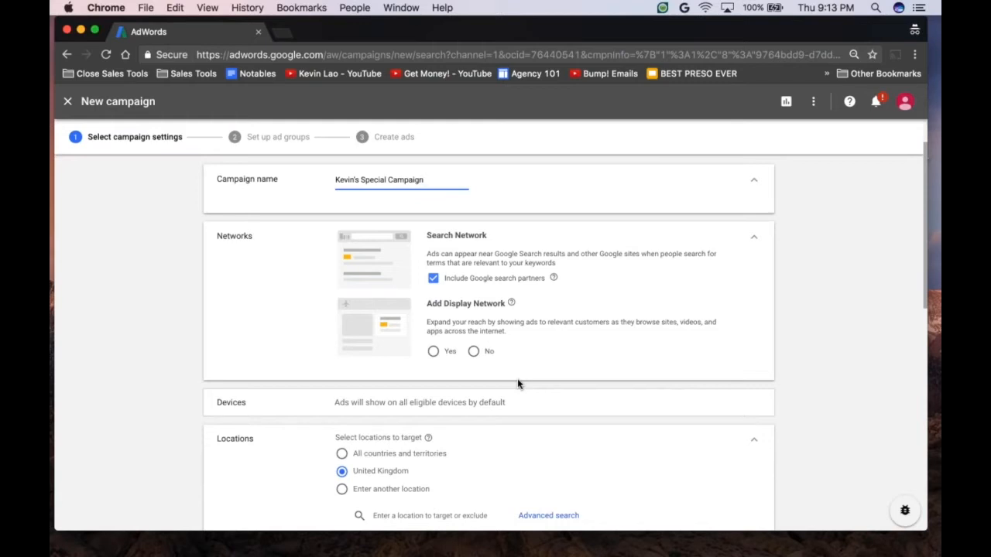
{"action": "left_click", "coordinate": [435, 352]}
{"action": "left_click", "coordinate": [473, 351]}
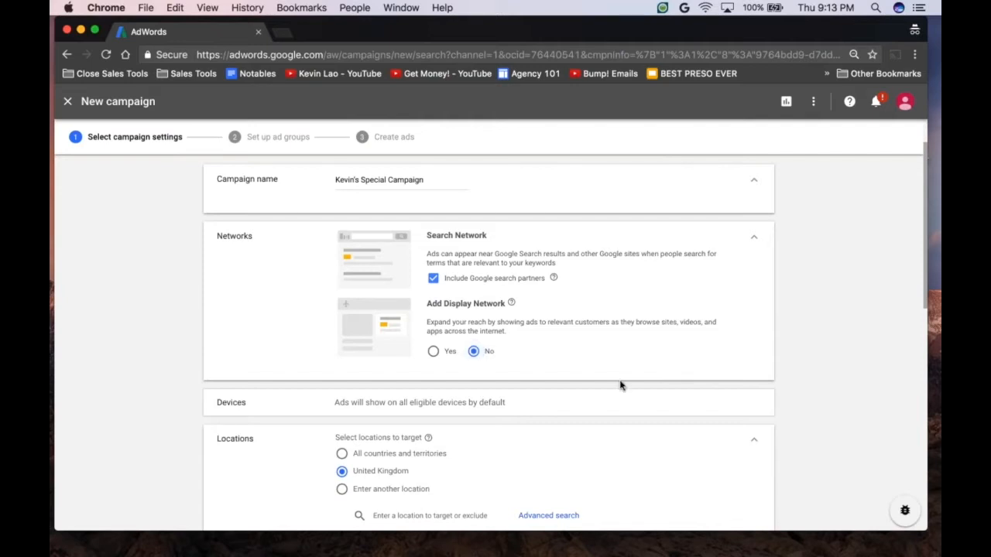
Step: Search the campaign's locations for "sydney" and target the city of Sydney, New South Wales, Australia
{"action": "scroll", "coordinate": [620, 385], "scroll_direction": "down", "scroll_amount": 4}
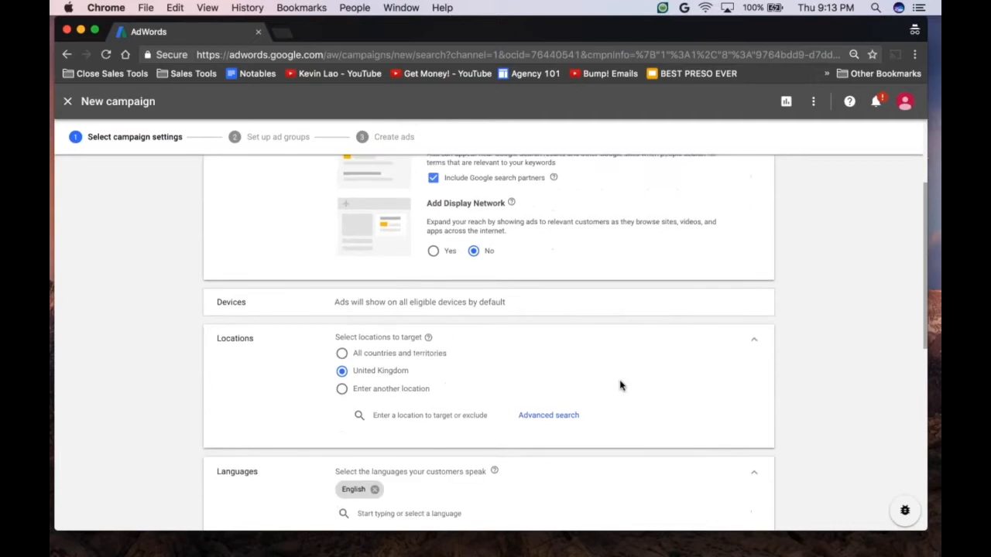
{"action": "scroll", "coordinate": [620, 385], "scroll_direction": "down", "scroll_amount": 1}
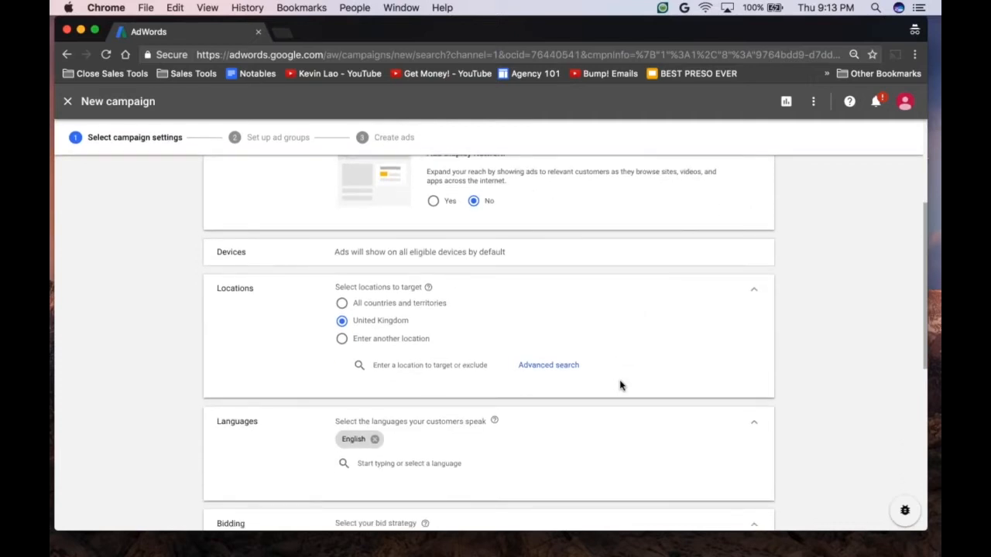
{"action": "scroll", "coordinate": [620, 385], "scroll_direction": "down", "scroll_amount": 1}
{"action": "scroll", "coordinate": [495, 348], "scroll_direction": "down", "scroll_amount": 1}
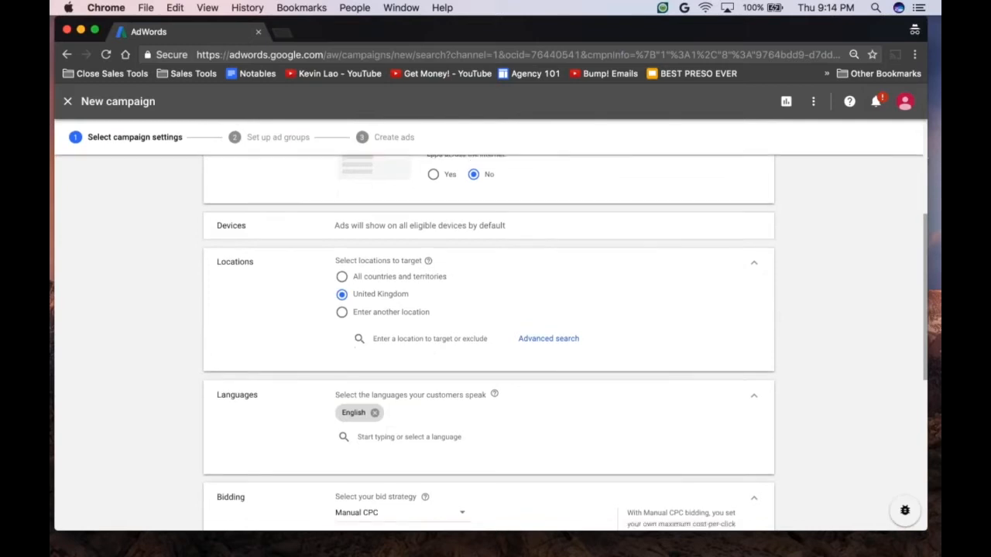
{"action": "left_click", "coordinate": [450, 333]}
{"action": "type", "text": "syd"}
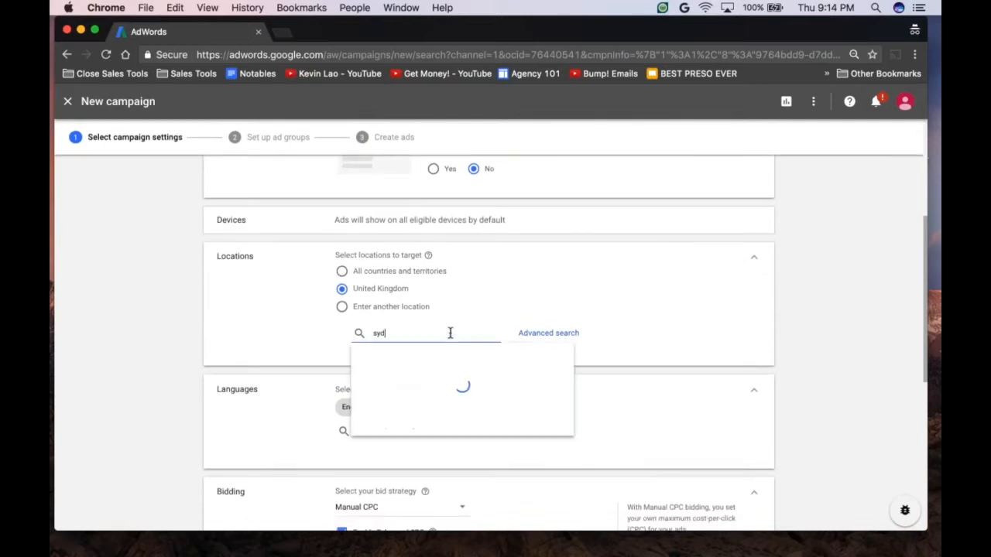
{"action": "type", "text": "ney"}
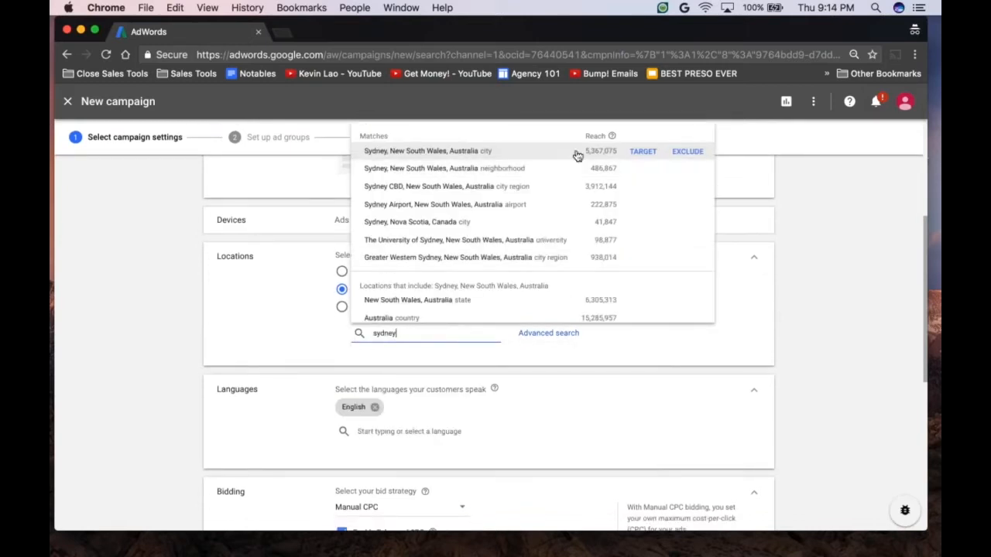
{"action": "left_click", "coordinate": [642, 152]}
Step: Look through the campaign's language and bidding settings and list the available bid strategies
{"action": "scroll", "coordinate": [565, 343], "scroll_direction": "down", "scroll_amount": 2}
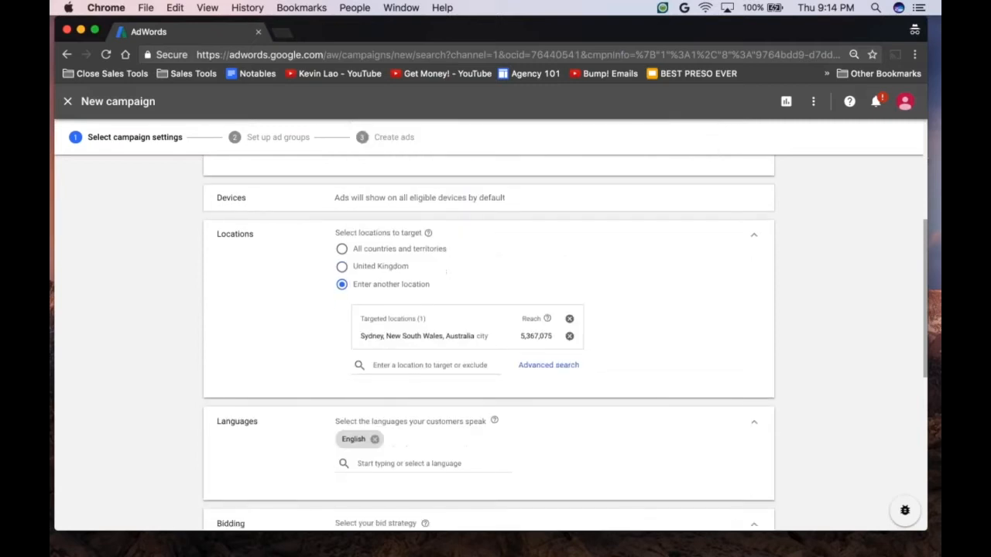
{"action": "scroll", "coordinate": [565, 343], "scroll_direction": "down", "scroll_amount": 3}
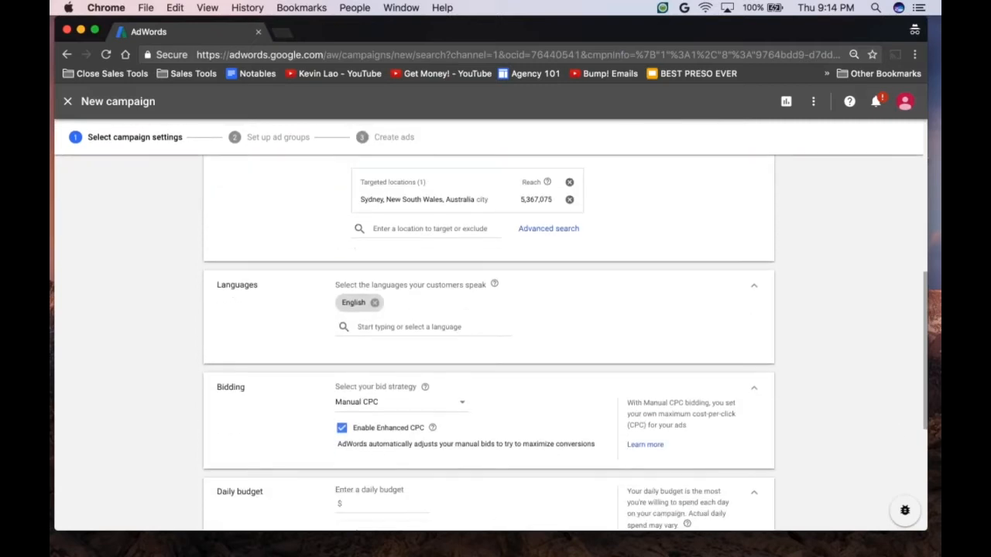
{"action": "scroll", "coordinate": [540, 327], "scroll_direction": "down", "scroll_amount": 3}
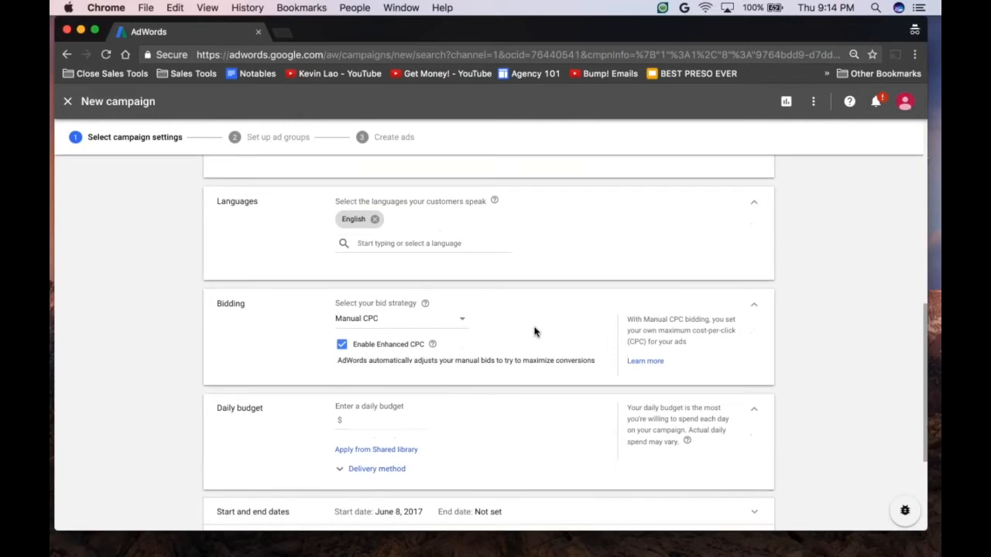
{"action": "scroll", "coordinate": [478, 320], "scroll_direction": "down", "scroll_amount": 1}
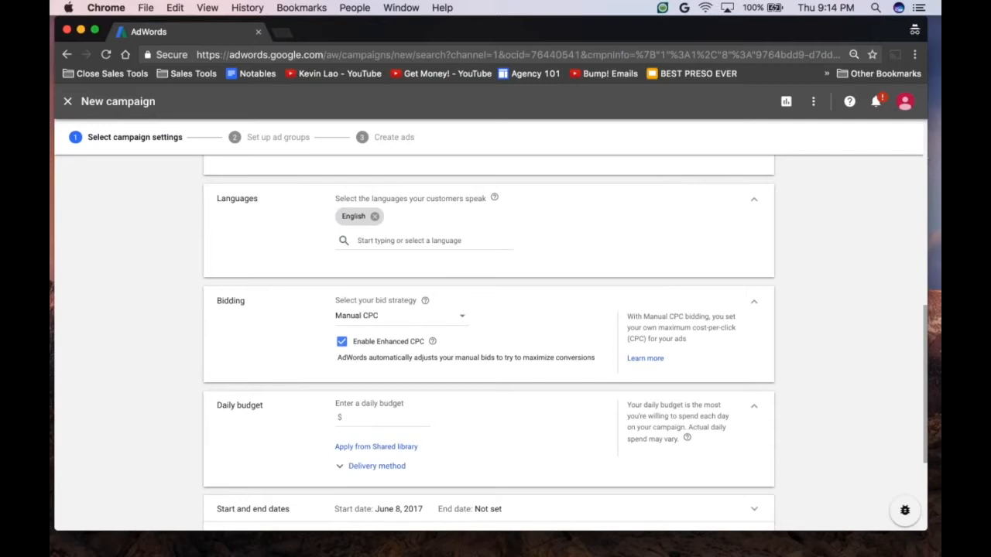
{"action": "left_click", "coordinate": [425, 316]}
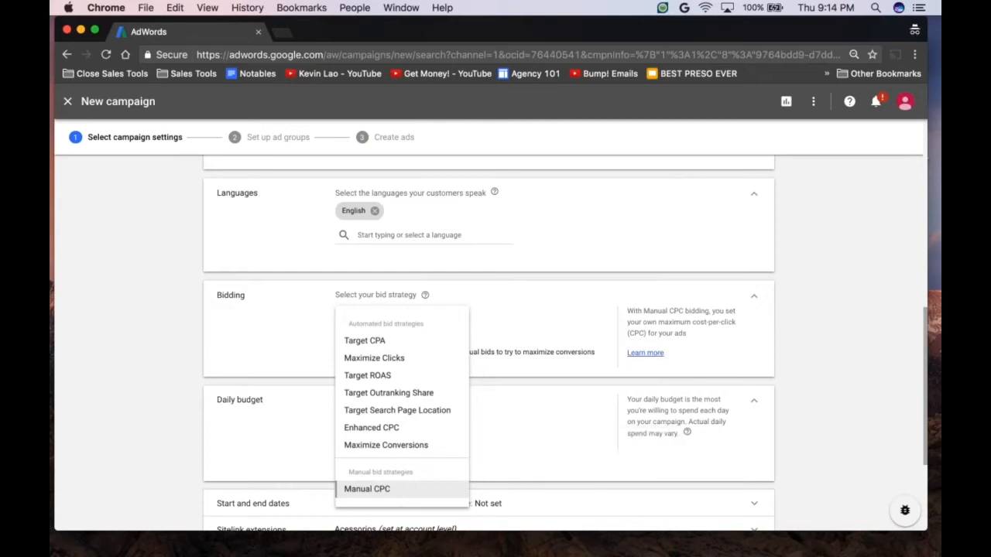
Step: Read the help article on determining a bid strategy, including its definition of conversions, and close the help
{"action": "left_click", "coordinate": [647, 353]}
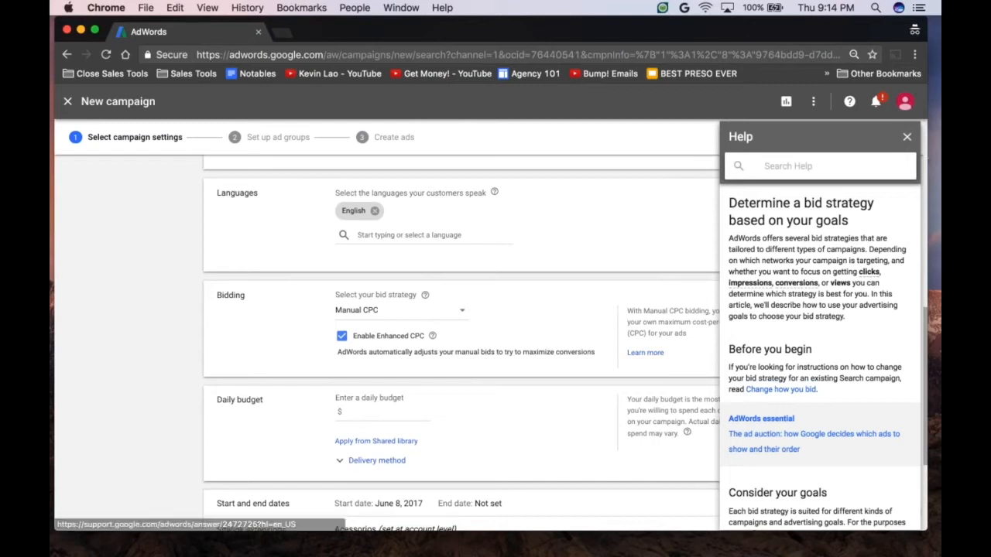
{"action": "mouse_move", "coordinate": [797, 284]}
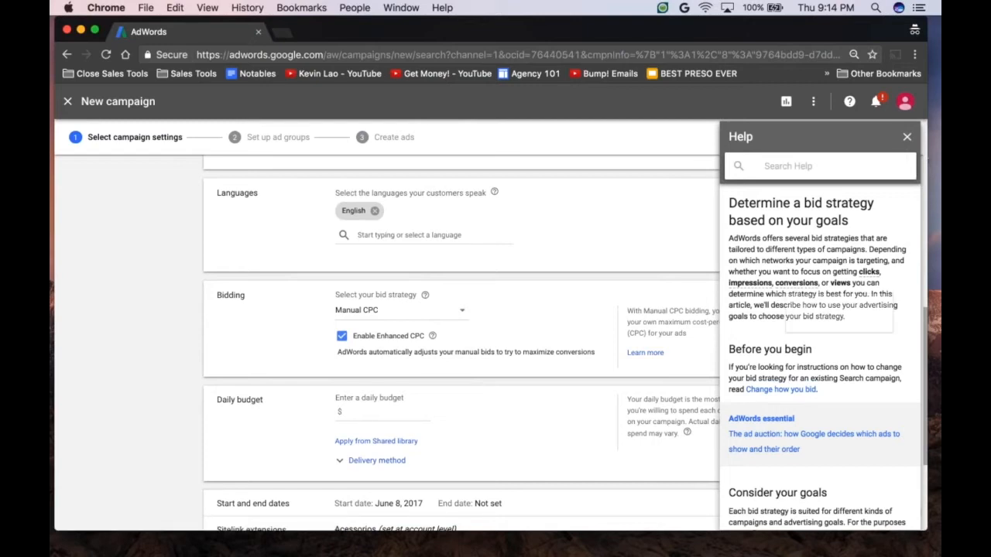
{"action": "left_click", "coordinate": [797, 172]}
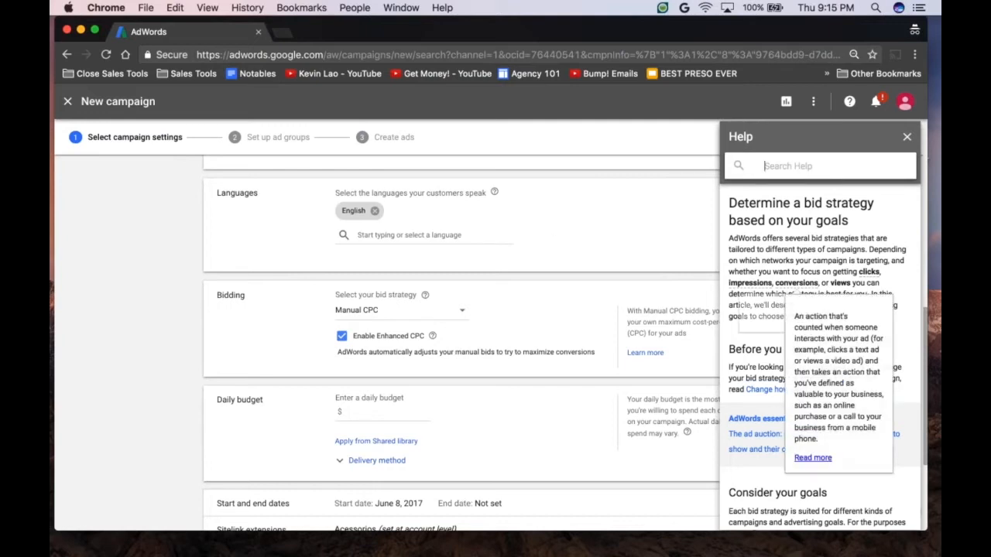
{"action": "scroll", "coordinate": [820, 356], "scroll_direction": "down", "scroll_amount": 5}
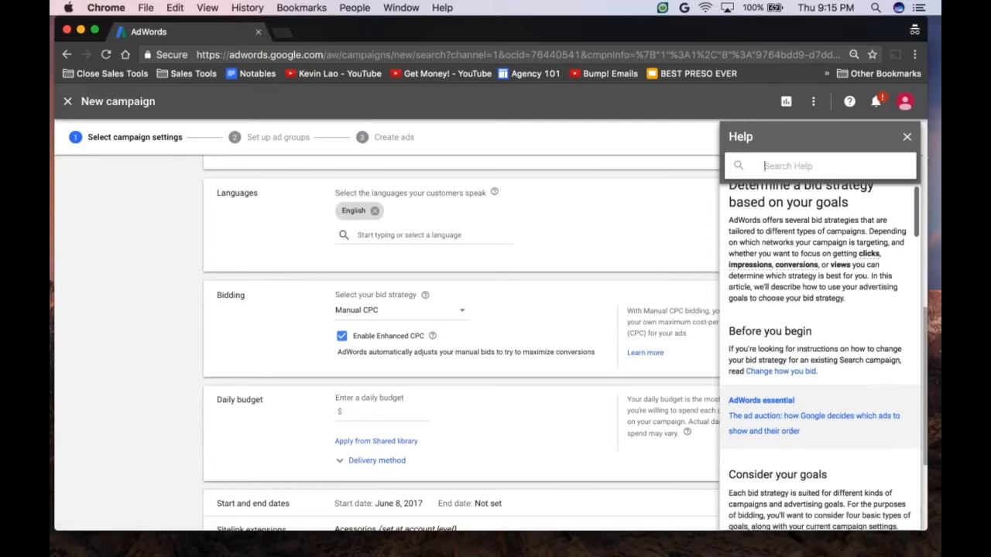
{"action": "scroll", "coordinate": [820, 356], "scroll_direction": "down", "scroll_amount": 3}
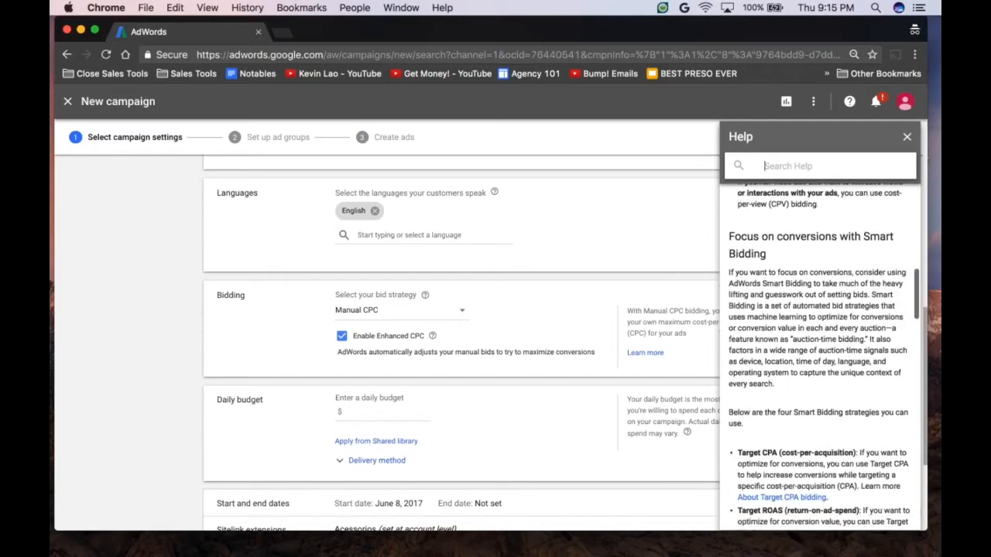
{"action": "scroll", "coordinate": [820, 356], "scroll_direction": "up", "scroll_amount": 10}
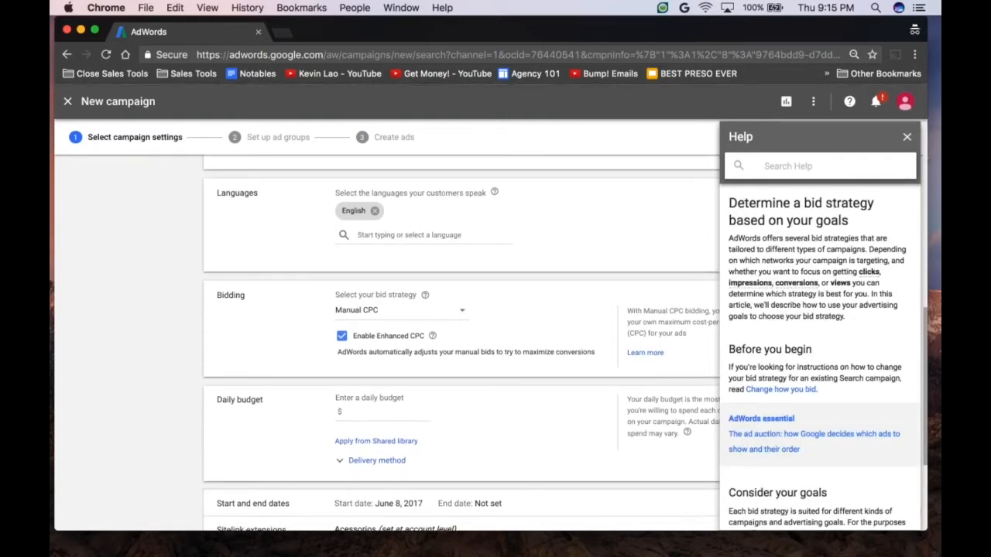
{"action": "left_click", "coordinate": [907, 137]}
Step: Set the campaign's daily budget to $5
{"action": "scroll", "coordinate": [488, 340], "scroll_direction": "down", "scroll_amount": 1}
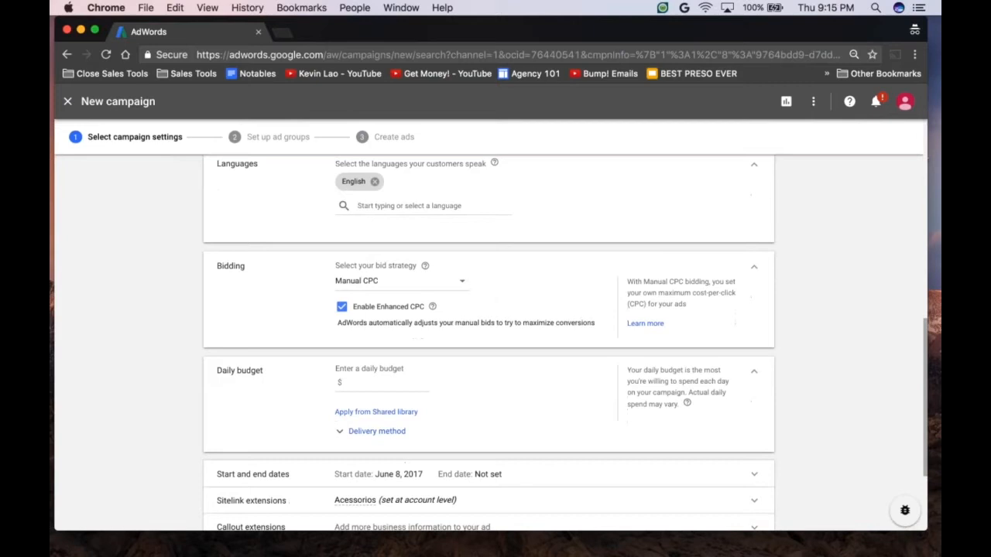
{"action": "left_click", "coordinate": [379, 362]}
{"action": "type", "text": "5"}
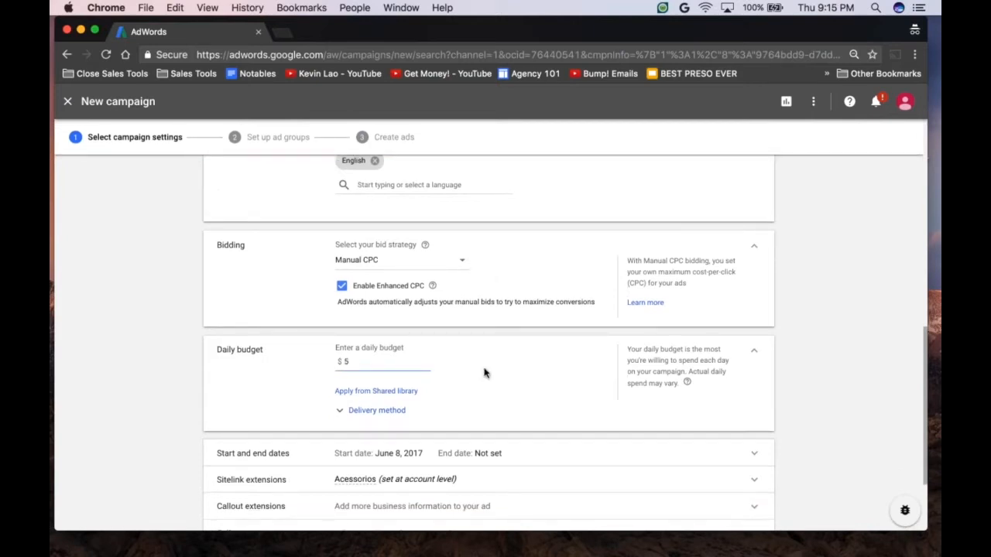
Step: Check the daily budget's delivery method options, then save the campaign settings and continue to the ad groups
{"action": "scroll", "coordinate": [484, 373], "scroll_direction": "down", "scroll_amount": 1}
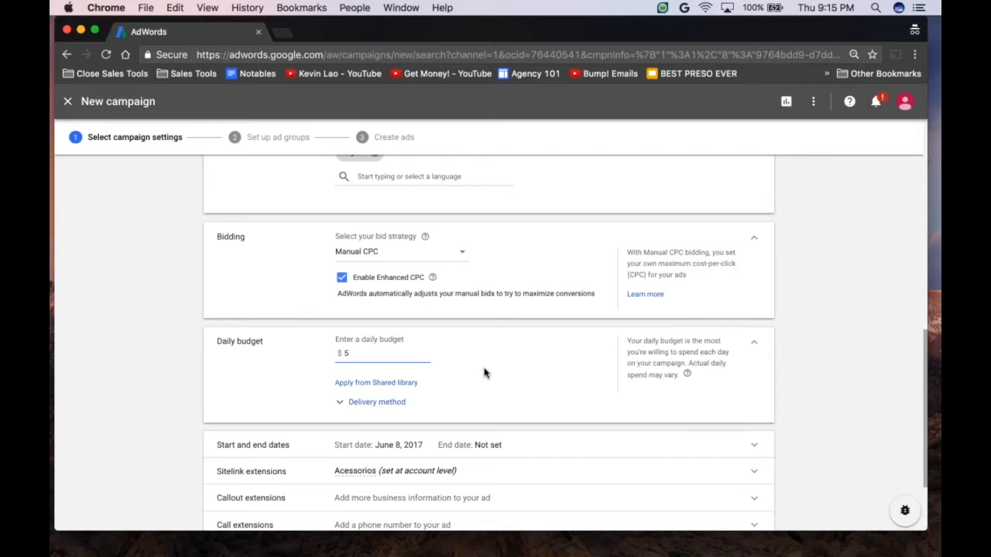
{"action": "scroll", "coordinate": [493, 403], "scroll_direction": "down", "scroll_amount": 2}
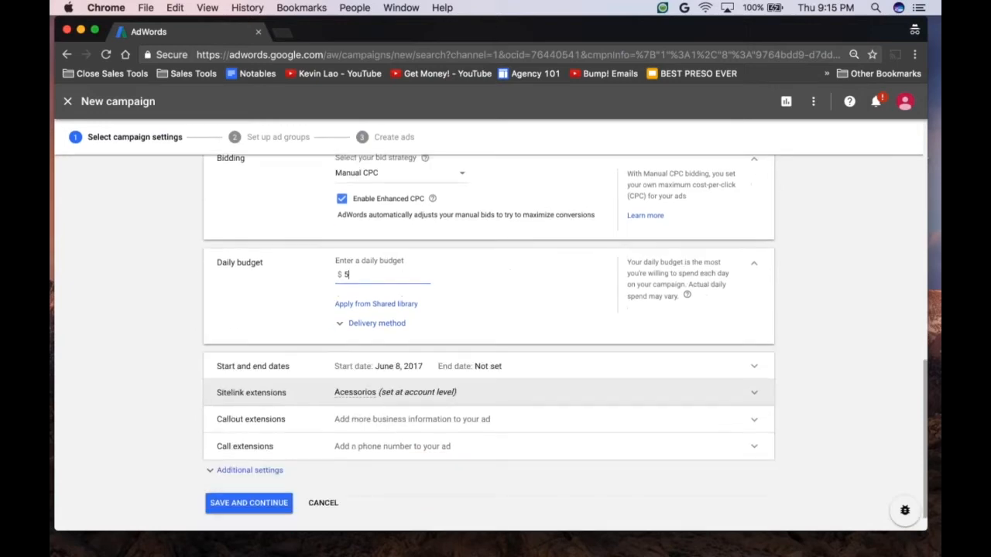
{"action": "left_click", "coordinate": [377, 323]}
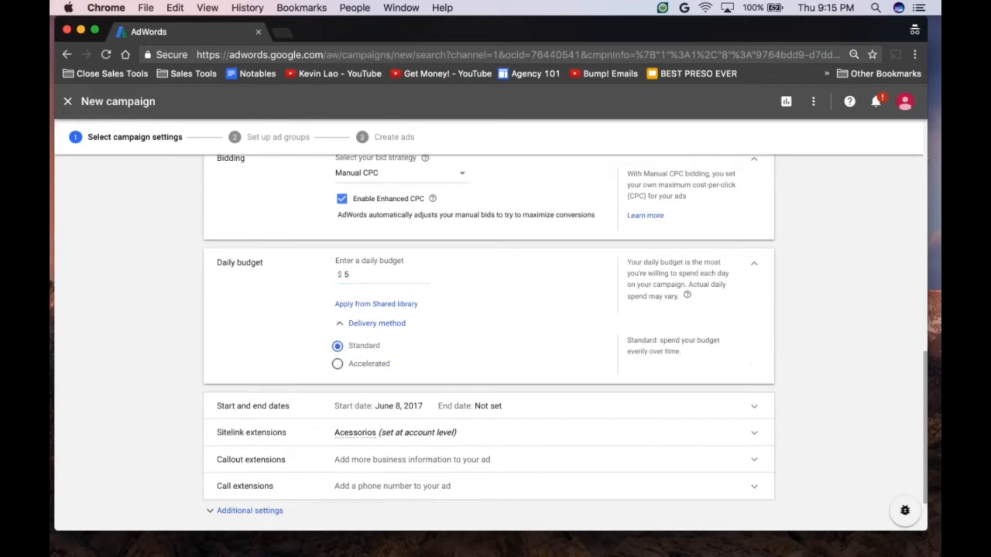
{"action": "left_click", "coordinate": [376, 323]}
{"action": "scroll", "coordinate": [340, 337], "scroll_direction": "down", "scroll_amount": 1}
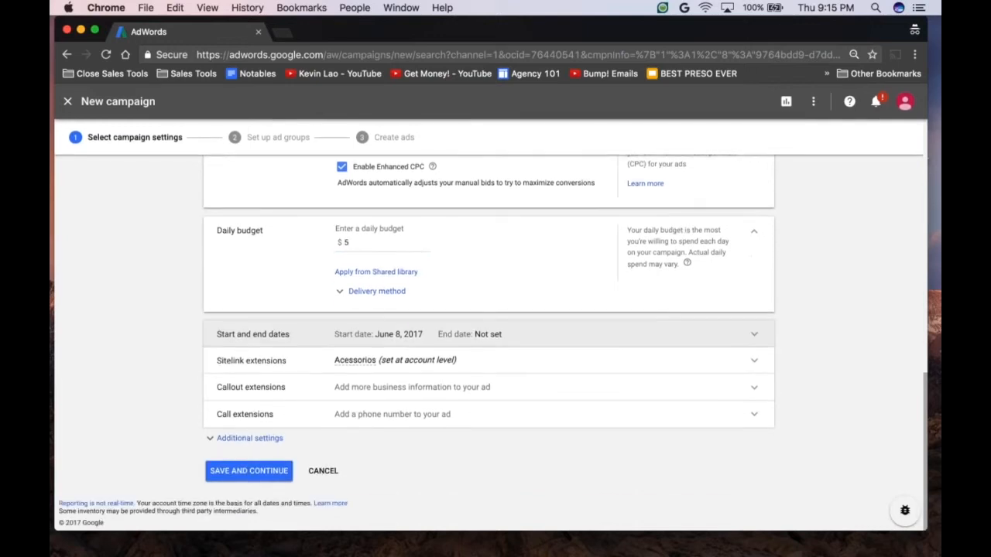
{"action": "left_click", "coordinate": [261, 479]}
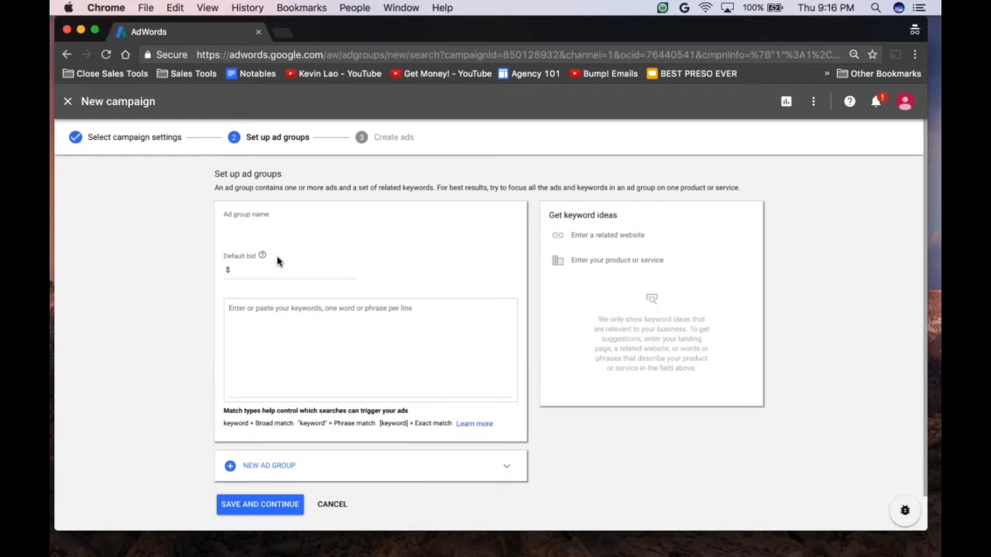
Step: Name the first ad group "Ad Group #1" and set its default bid to $1
{"action": "left_click", "coordinate": [277, 228]}
{"action": "type", "text": "Ad Group #1"}
{"action": "key", "text": "Tab"}
Step: Enter Keyword 1, Keyword 2 and Keyword 3 on separate lines as the keywords of Ad Group #1
{"action": "left_click", "coordinate": [306, 319]}
{"action": "type", "text": "Keyword 1"}
{"action": "key", "text": "Return"}
{"action": "type", "text": "Keyword 2"}
{"action": "key", "text": "Return"}
{"action": "type", "text": "Keyword 3"}
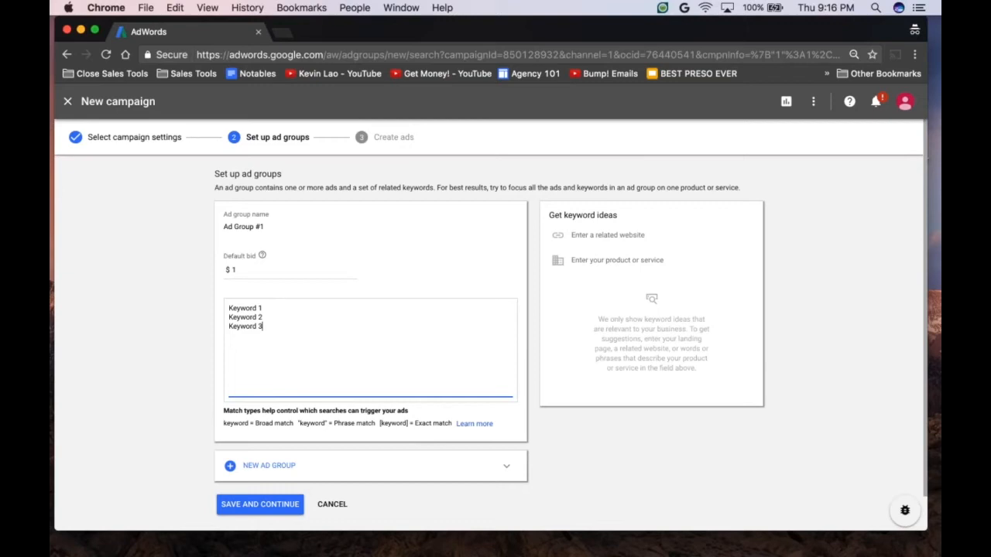
Step: Add a second ad group named "Ad Group #2" with a default bid of $2
{"action": "scroll", "coordinate": [250, 447], "scroll_direction": "down", "scroll_amount": 1}
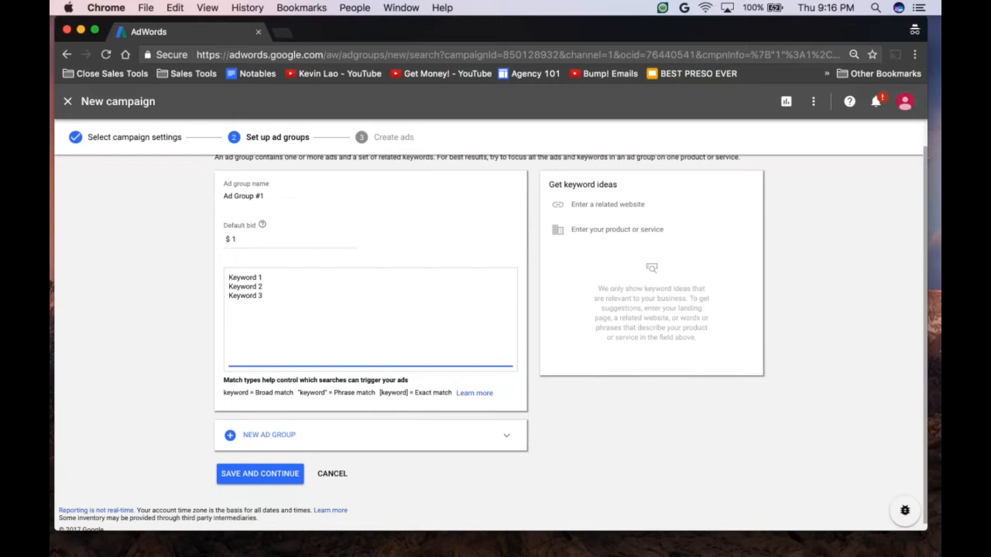
{"action": "left_click", "coordinate": [232, 432]}
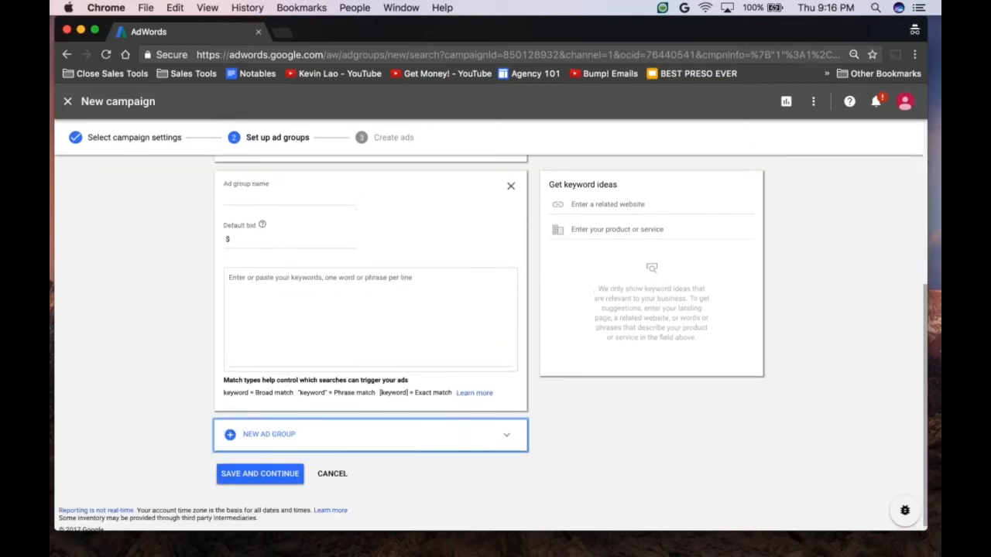
{"action": "scroll", "coordinate": [264, 264], "scroll_direction": "up", "scroll_amount": 2}
{"action": "left_click", "coordinate": [264, 263]}
{"action": "type", "text": "Ad Group #2"}
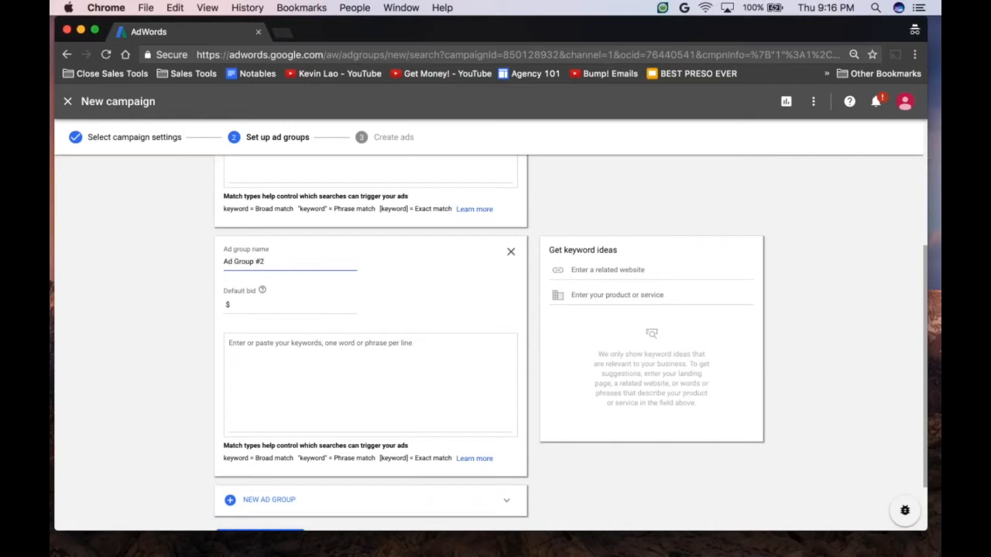
{"action": "key", "text": "Tab"}
{"action": "type", "text": "2"}
{"action": "key", "text": "Tab"}
Step: Enter Keyword 1, Keyword 2 and Keyword 3 on separate lines as the keywords of Ad Group #2
{"action": "type", "text": "Keywords "}
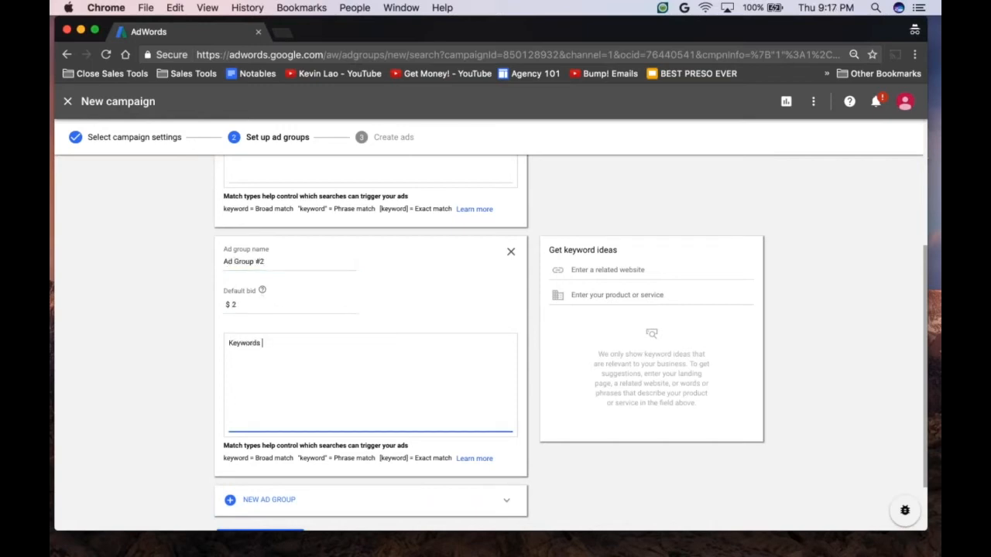
{"action": "key", "text": "BackSpace"}
{"action": "key", "text": "BackSpace"}
{"action": "type", "text": " 1"}
{"action": "key", "text": "Return"}
{"action": "type", "text": "Keyword 3"}
{"action": "key", "text": "BackSpace"}
{"action": "type", "text": "2"}
{"action": "key", "text": "Return"}
{"action": "type", "text": "Keyword 3"}
Step: Add a third ad group named "Ad Group #3" with a default bid of $3
{"action": "left_click", "coordinate": [268, 499]}
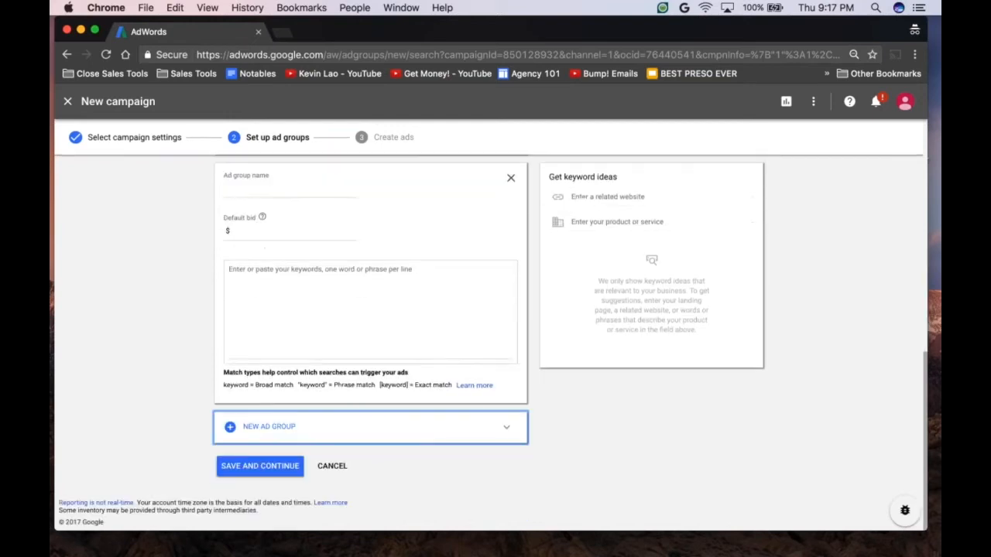
{"action": "type", "text": "Ad Gr"}
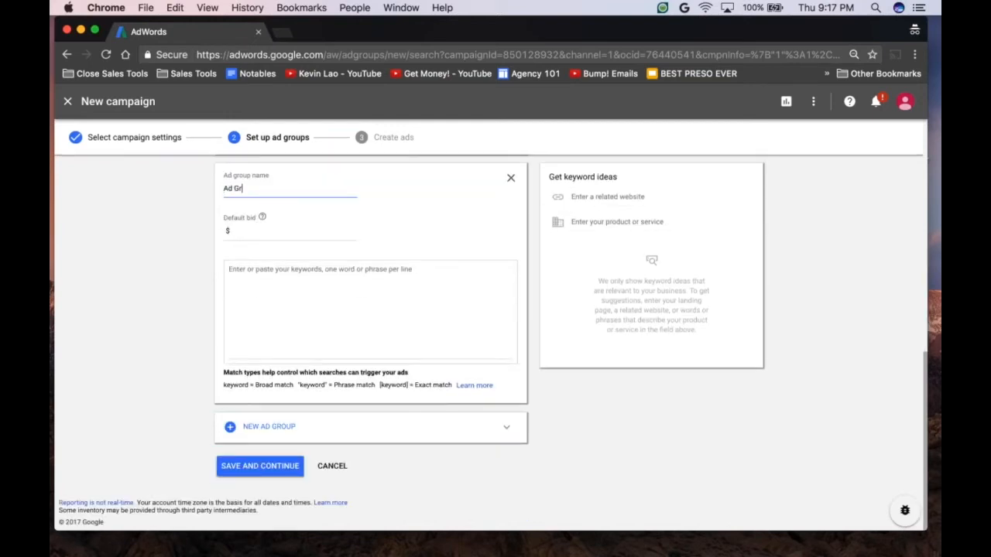
{"action": "type", "text": "oup #3"}
{"action": "key", "text": "Tab"}
{"action": "type", "text": "3"}
{"action": "key", "text": "Tab"}
Step: Give Ad Group #3 the keywords Keyword 1, Keyword 2 and Keyword 3, and save the ad groups to continue to ad creation
{"action": "type", "text": "Keyword 1"}
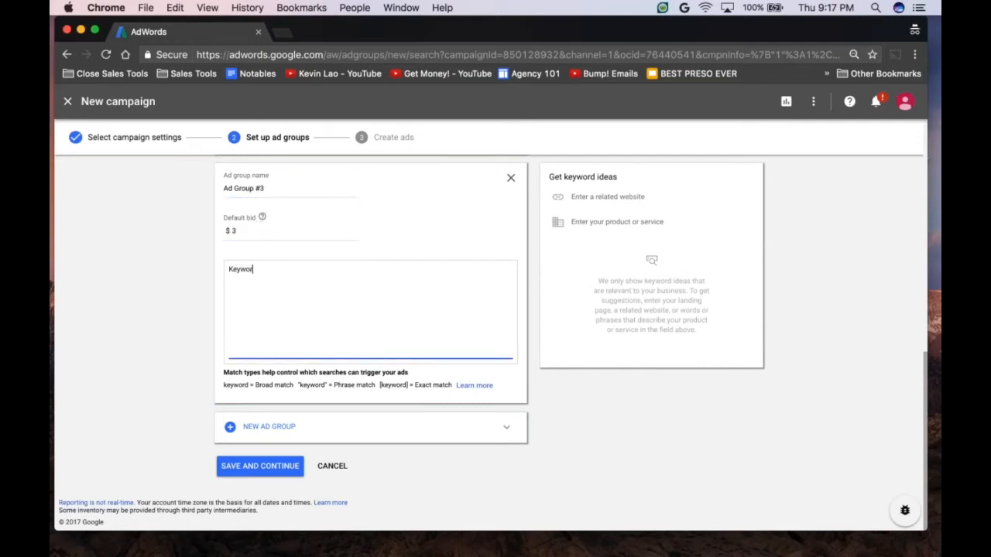
{"action": "key", "text": "Return"}
{"action": "type", "text": "Keyowr"}
{"action": "key", "text": "BackSpace"}
{"action": "key", "text": "BackSpace"}
{"action": "key", "text": "BackSpace"}
{"action": "type", "text": "word 2"}
{"action": "key", "text": "Return"}
{"action": "type", "text": "Keyword 3"}
{"action": "left_click", "coordinate": [272, 468]}
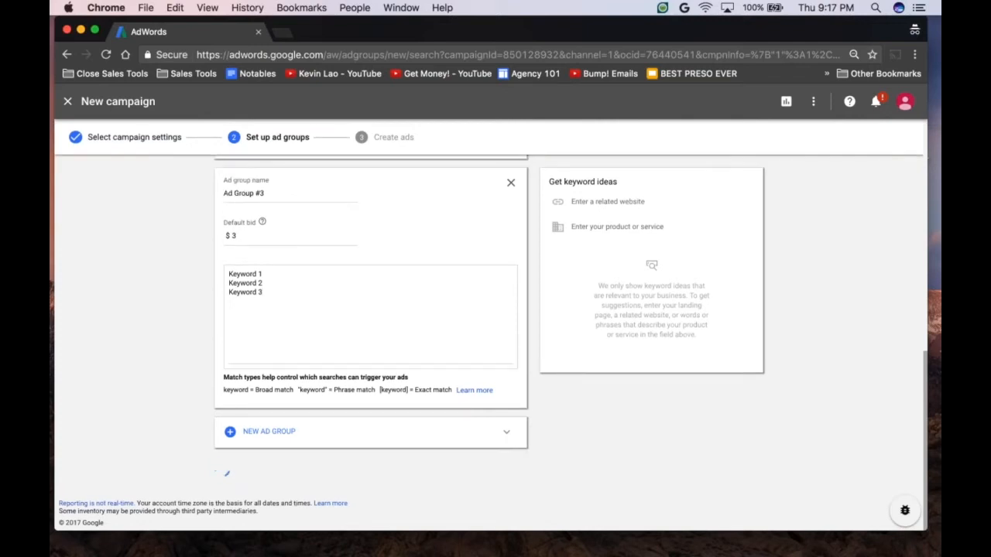
{"action": "scroll", "coordinate": [488, 343], "scroll_direction": "down", "scroll_amount": 1}
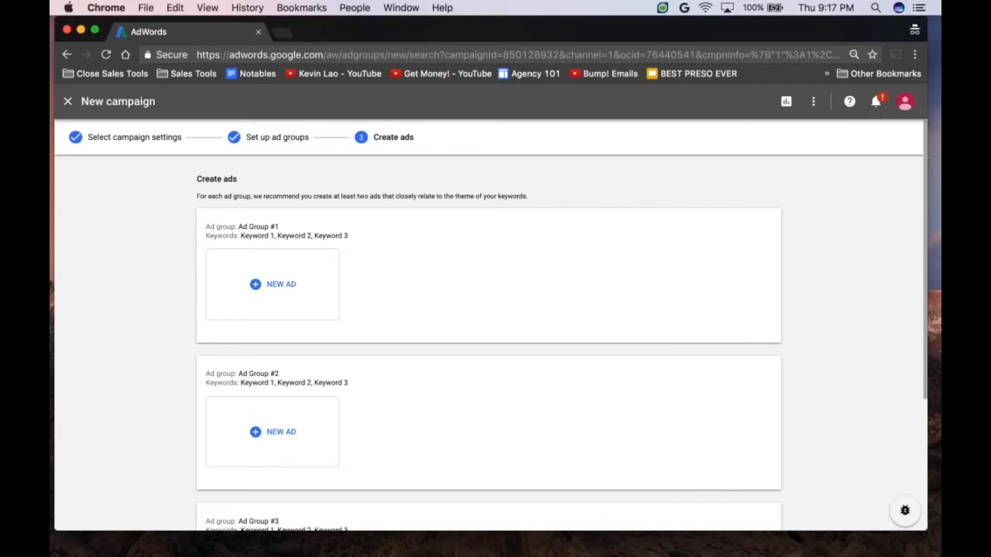
{"action": "scroll", "coordinate": [489, 343], "scroll_direction": "down", "scroll_amount": 1}
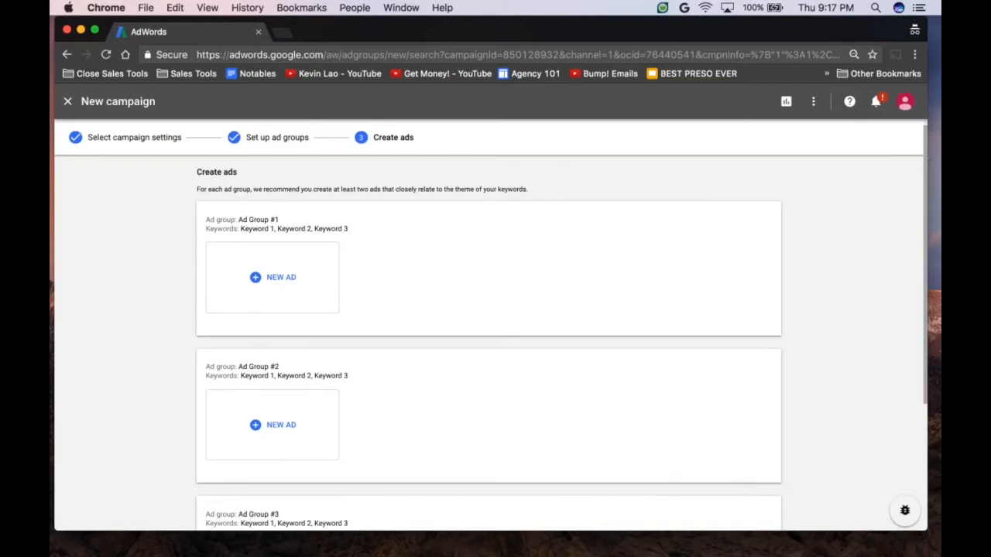
{"action": "left_click", "coordinate": [273, 278]}
{"action": "scroll", "coordinate": [272, 277], "scroll_direction": "down", "scroll_amount": 1}
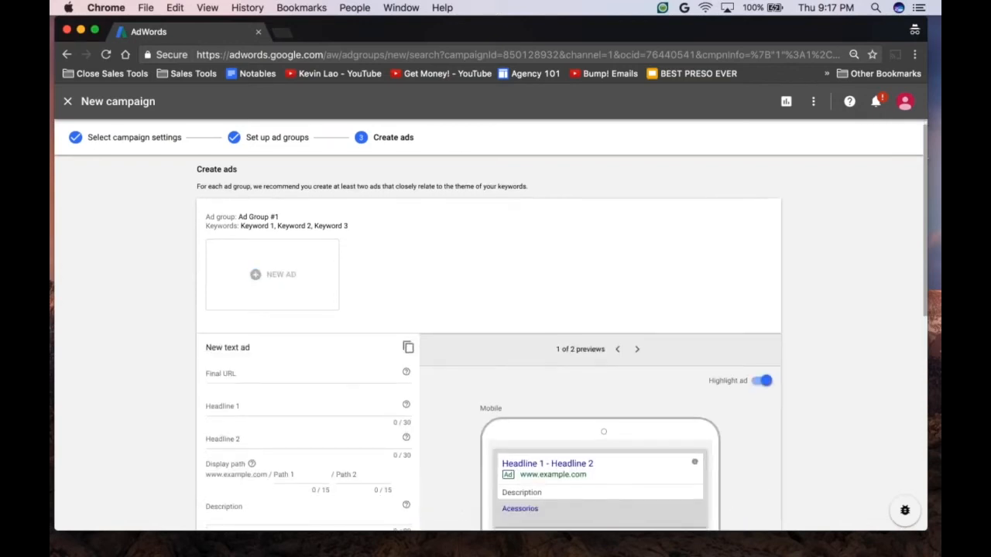
{"action": "scroll", "coordinate": [489, 343], "scroll_direction": "down", "scroll_amount": 1}
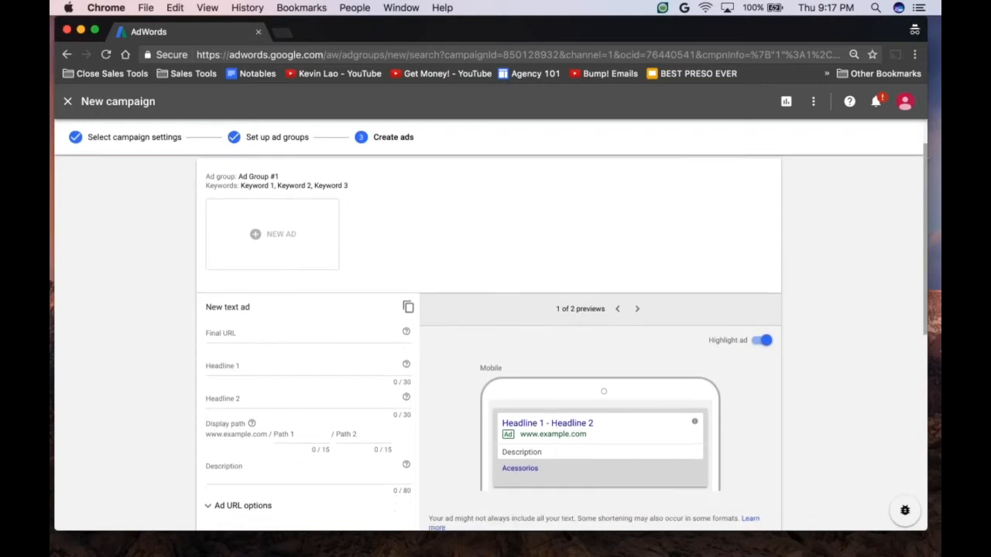
{"action": "scroll", "coordinate": [489, 343], "scroll_direction": "down", "scroll_amount": 1}
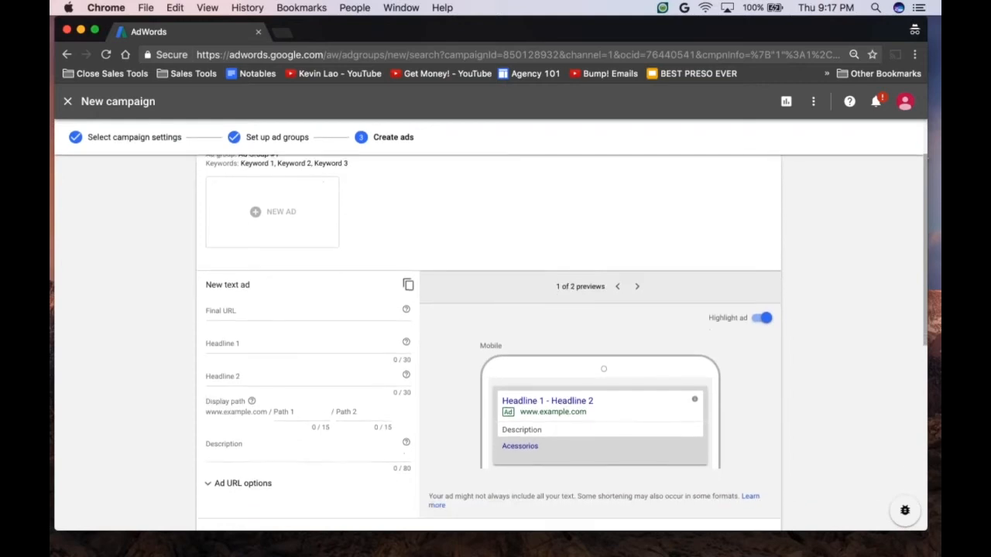
{"action": "scroll", "coordinate": [488, 343], "scroll_direction": "down", "scroll_amount": 1}
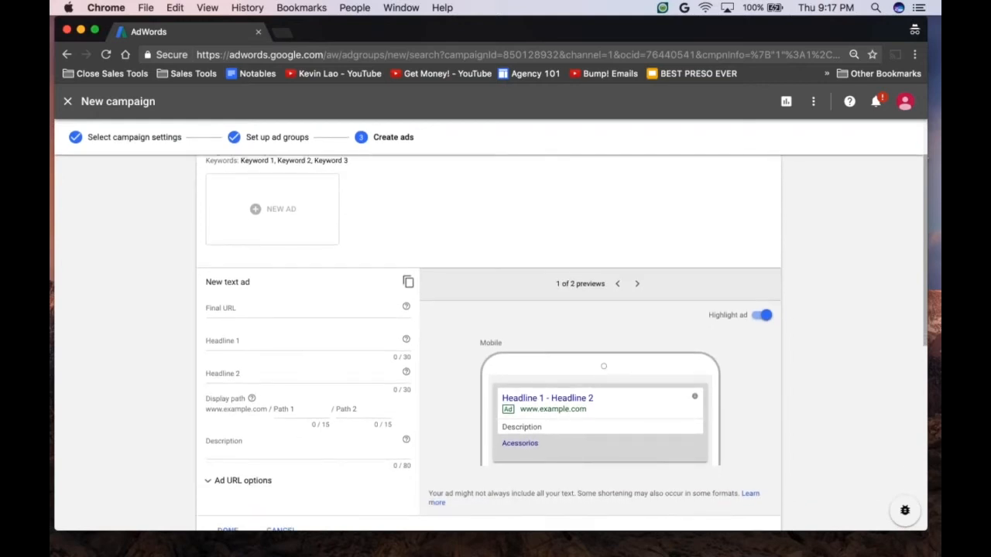
{"action": "scroll", "coordinate": [489, 343], "scroll_direction": "down", "scroll_amount": 1}
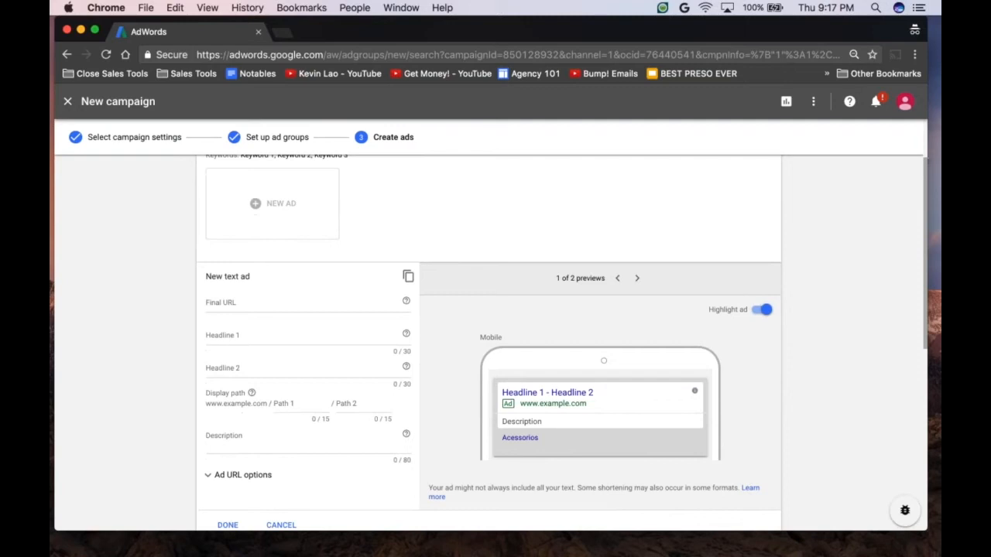
{"action": "left_click", "coordinate": [286, 304]}
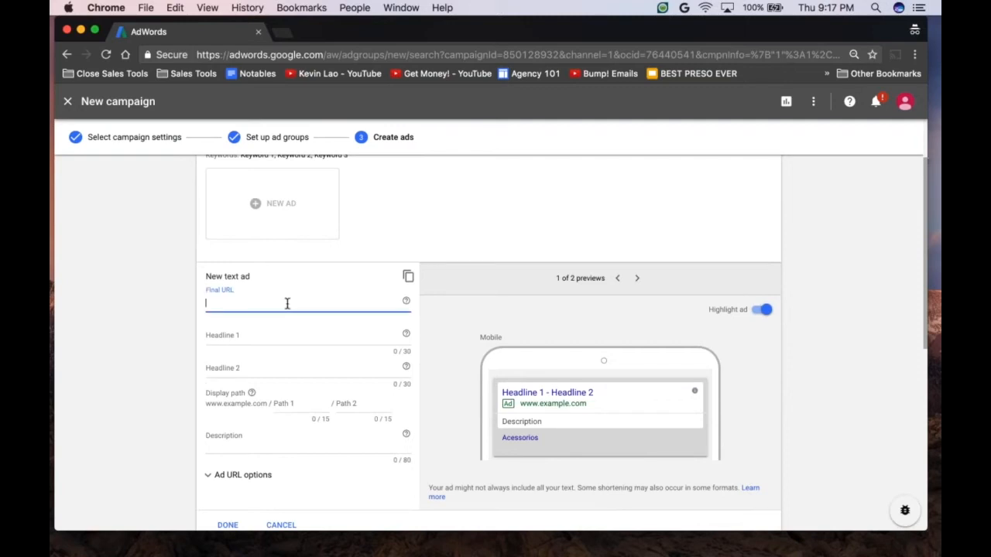
{"action": "type", "text": "www.google.com"}
{"action": "key", "text": "Tab"}
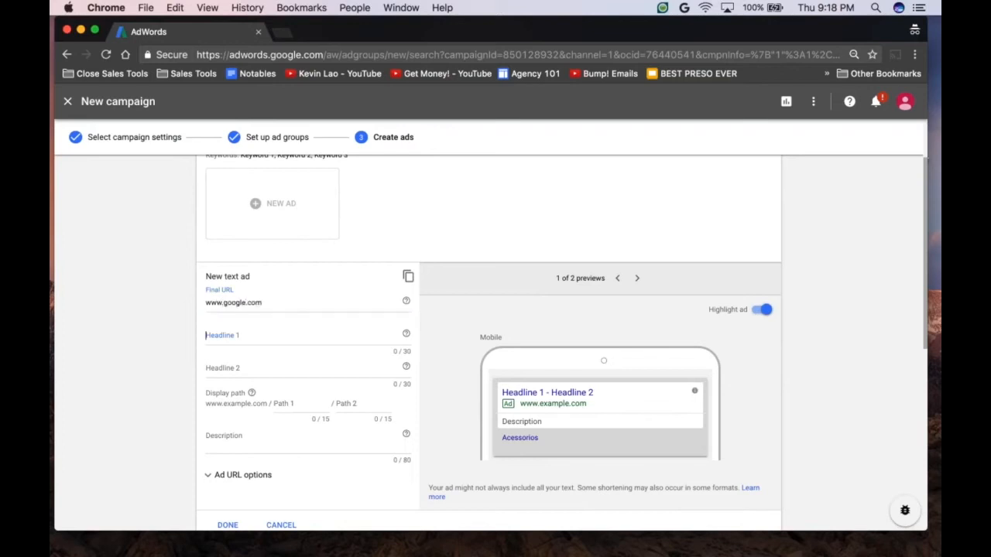
Step: Set the ad's Headline 1 to "Awesome search engine" and Headline 2 to "Helps you find everything"
{"action": "type", "text": "Awesome"}
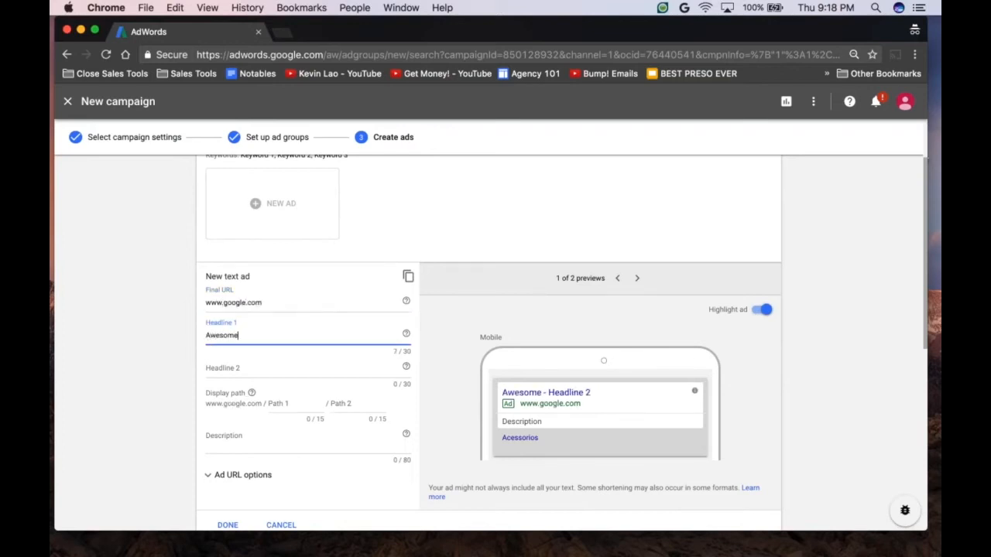
{"action": "type", "text": " search engine"}
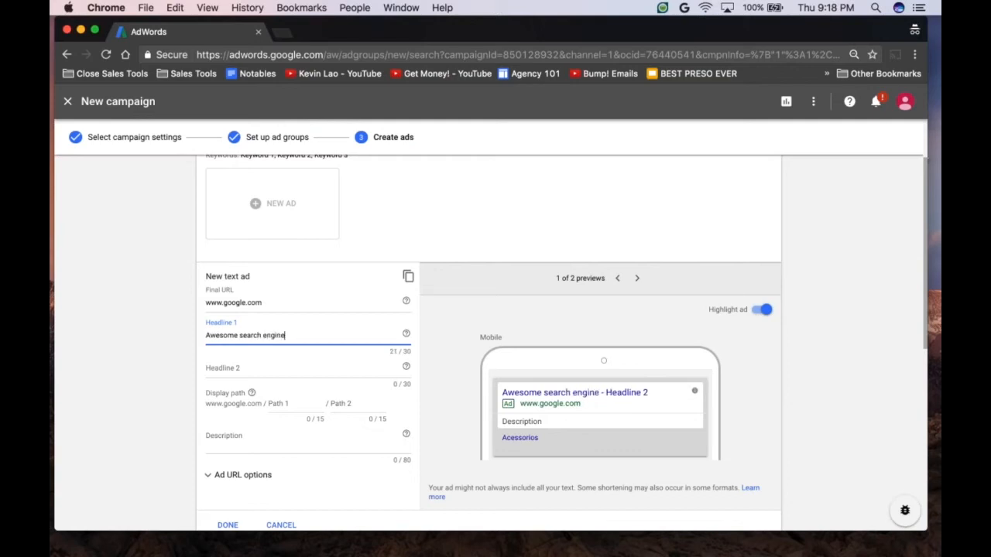
{"action": "left_click", "coordinate": [243, 370]}
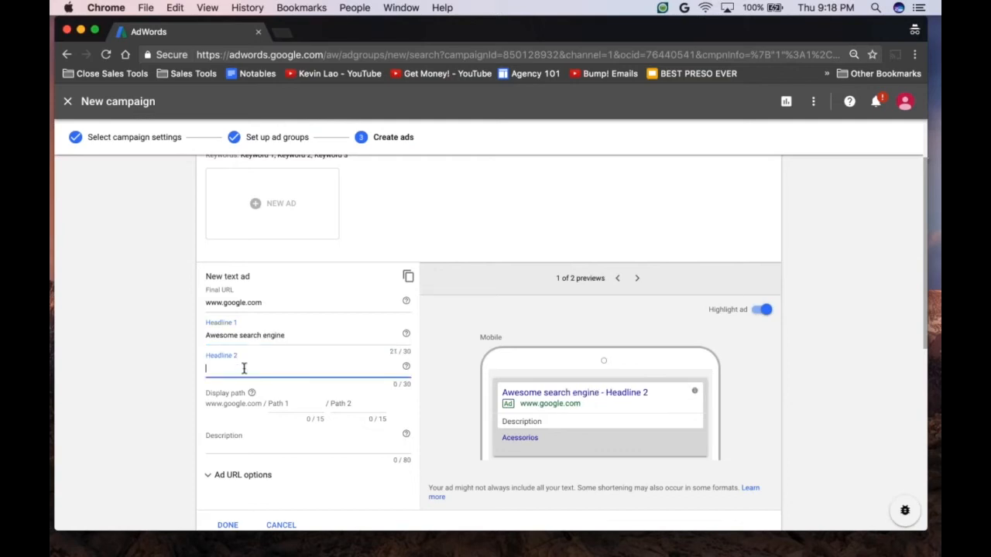
{"action": "type", "text": "Helps you find everything"}
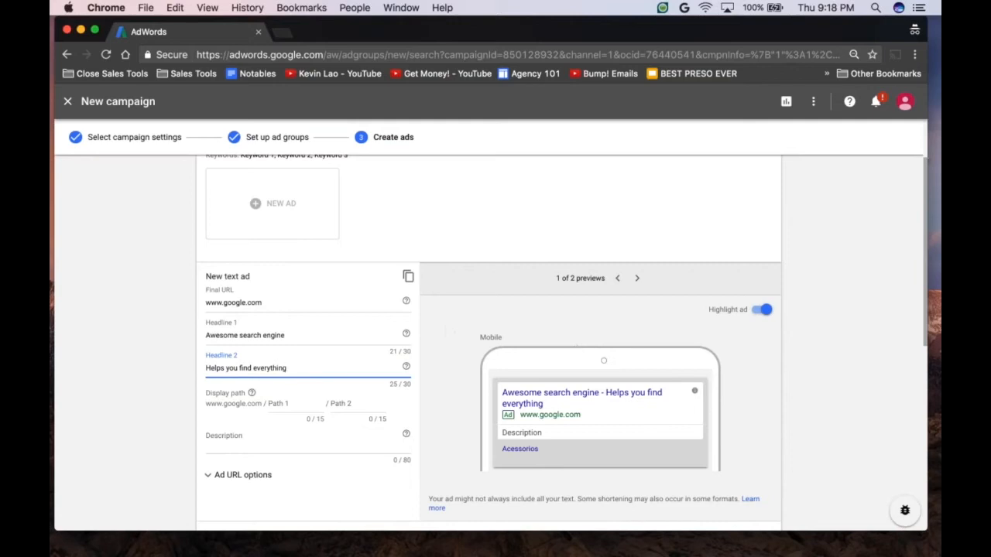
Step: Compare the ad's mobile and desktop previews and finish the ad for Ad Group #1
{"action": "scroll", "coordinate": [619, 309], "scroll_direction": "down", "scroll_amount": 1}
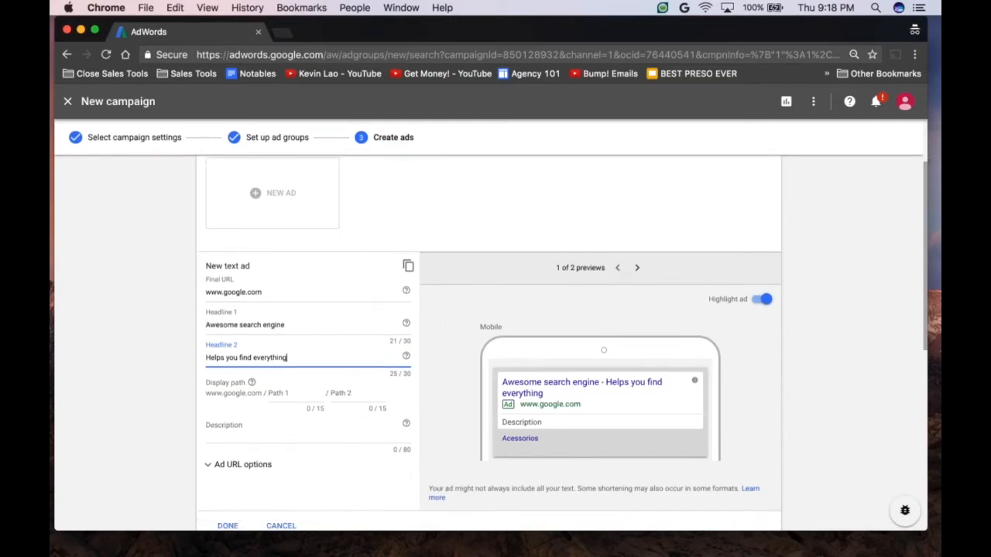
{"action": "left_click", "coordinate": [637, 269]}
{"action": "left_click", "coordinate": [619, 273]}
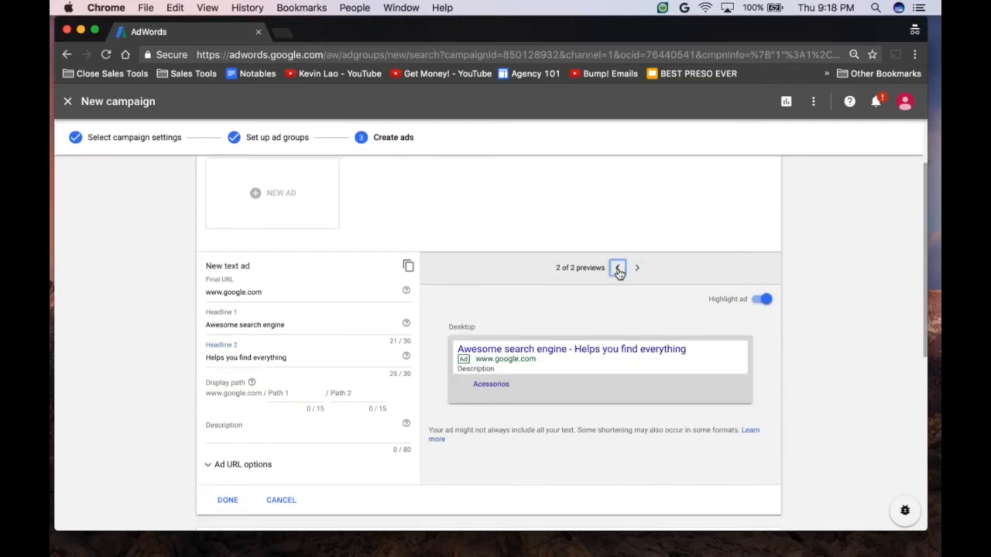
{"action": "left_click", "coordinate": [637, 267]}
{"action": "left_click", "coordinate": [617, 268]}
{"action": "left_click", "coordinate": [638, 269]}
{"action": "left_click", "coordinate": [618, 268]}
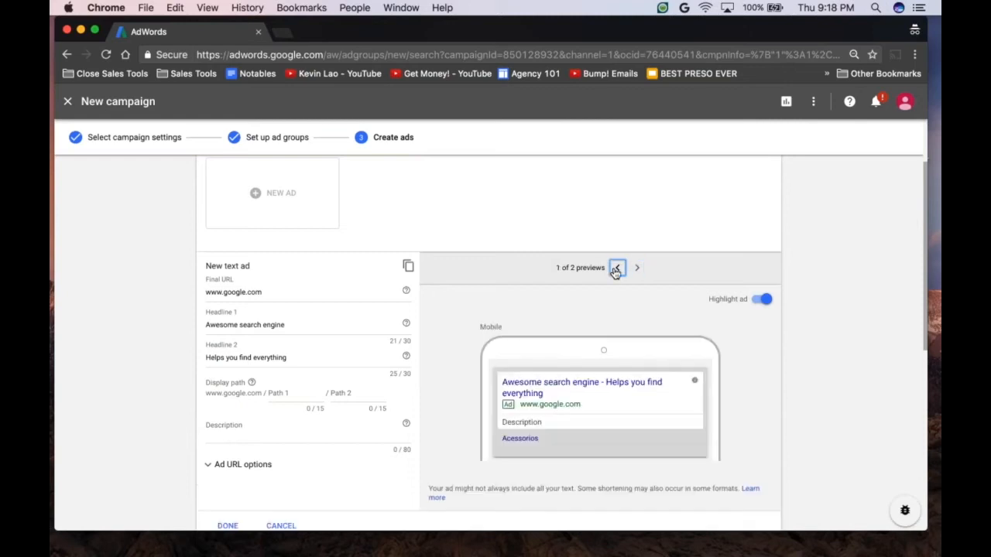
{"action": "scroll", "coordinate": [488, 340], "scroll_direction": "down", "scroll_amount": 1}
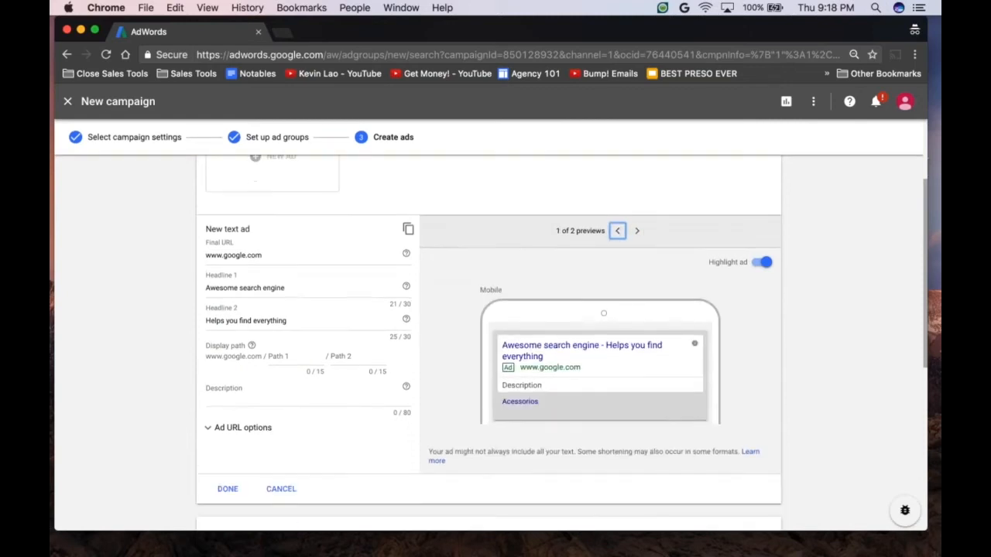
{"action": "left_click", "coordinate": [228, 478]}
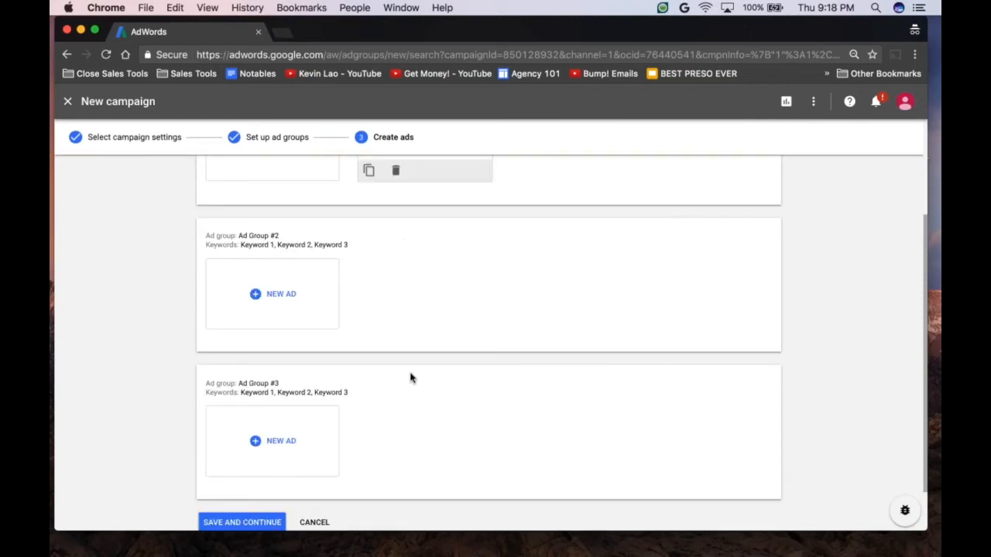
Step: Duplicate the text ad in Ad Group #1 and change the copy's Headline 2 to "Helps you find anything"
{"action": "scroll", "coordinate": [410, 378], "scroll_direction": "up", "scroll_amount": 4}
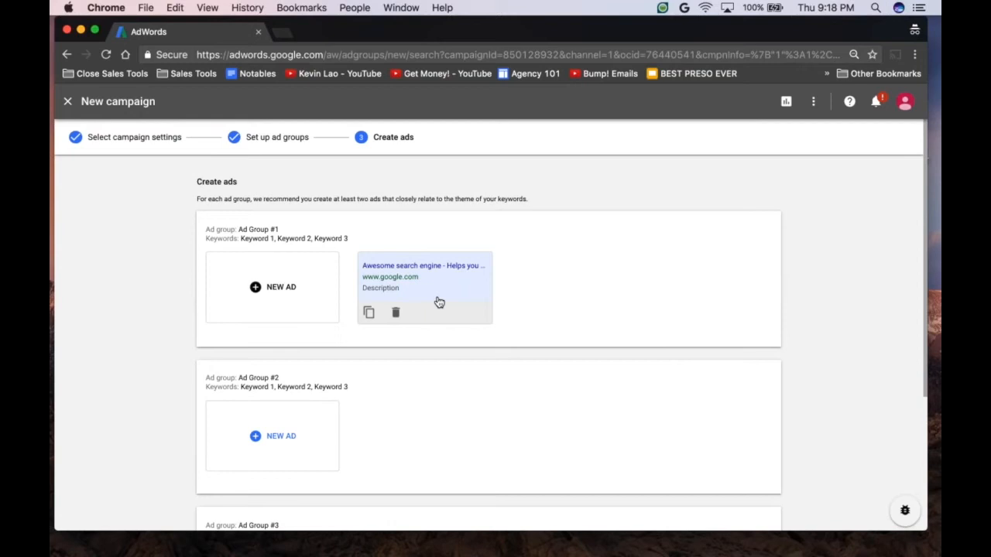
{"action": "left_click", "coordinate": [369, 313]}
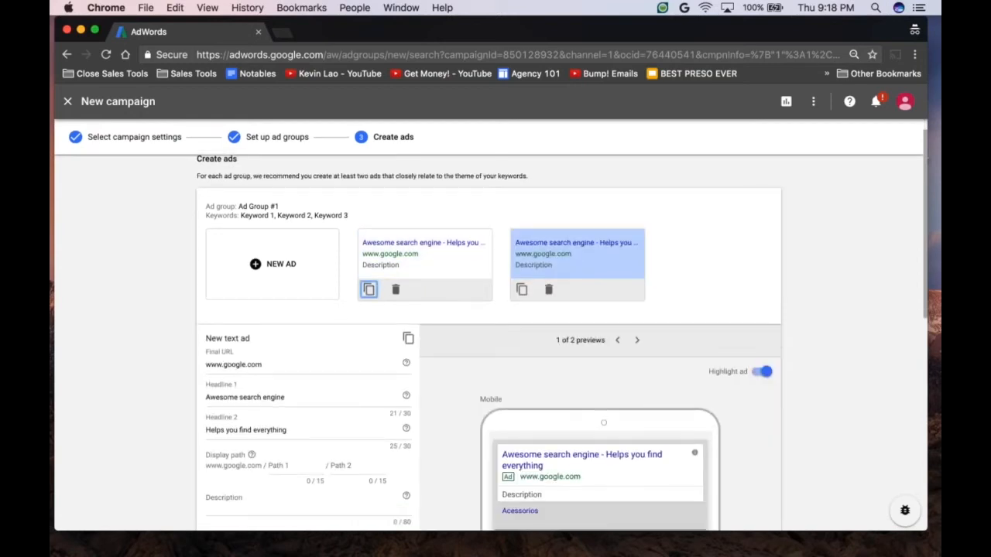
{"action": "double_click", "coordinate": [263, 392]}
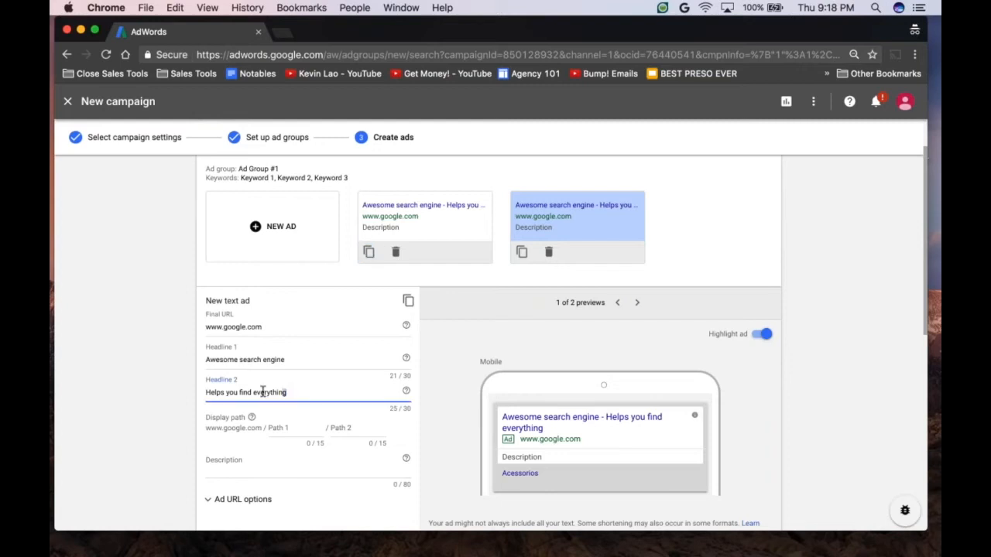
{"action": "type", "text": "anything"}
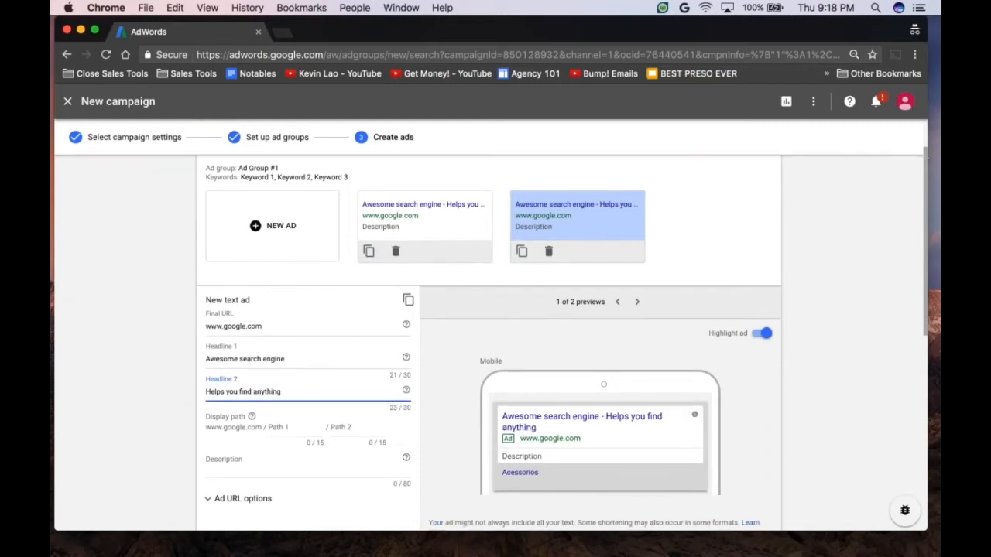
Step: Set the duplicated ad's description to "Test 1 2 3" and finish the ad
{"action": "left_click", "coordinate": [255, 436]}
{"action": "type", "text": "Test 1"}
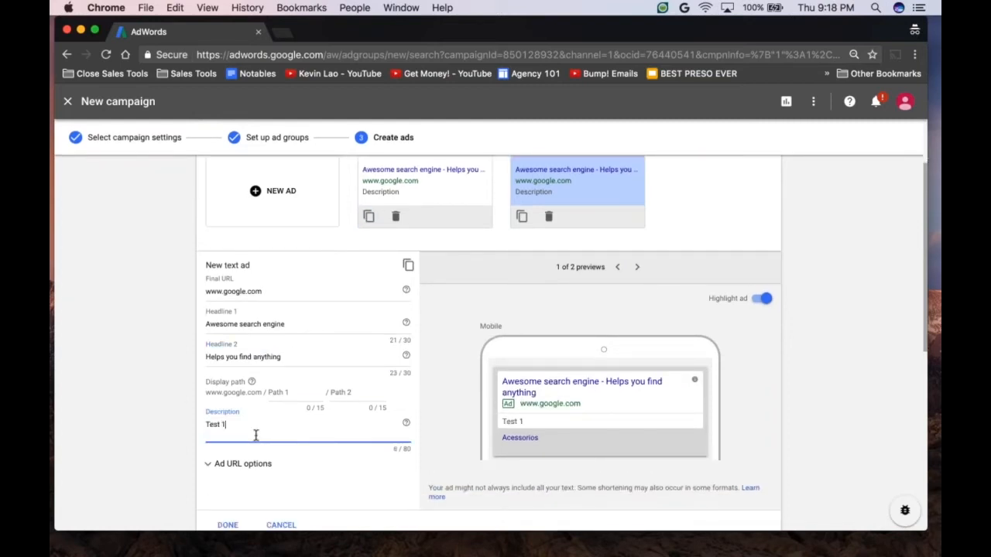
{"action": "type", "text": " 2 3"}
{"action": "scroll", "coordinate": [256, 436], "scroll_direction": "down", "scroll_amount": 1}
{"action": "scroll", "coordinate": [224, 477], "scroll_direction": "down", "scroll_amount": 1}
{"action": "left_click", "coordinate": [224, 477]}
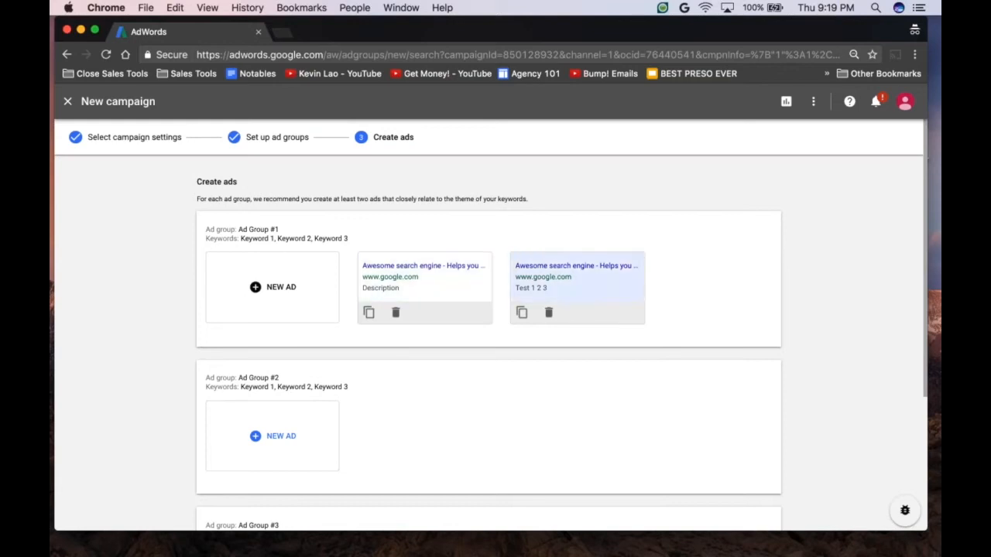
Step: Set the description of the first ad in Ad Group #1 to "test 1 2 3" and save the ads to complete the campaign
{"action": "scroll", "coordinate": [563, 388], "scroll_direction": "down", "scroll_amount": 1}
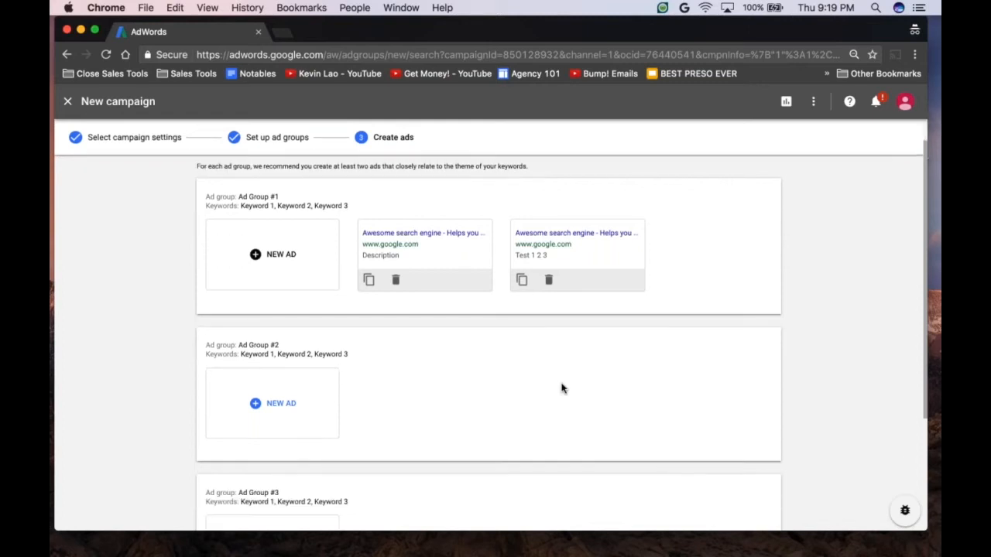
{"action": "scroll", "coordinate": [562, 389], "scroll_direction": "down", "scroll_amount": 5}
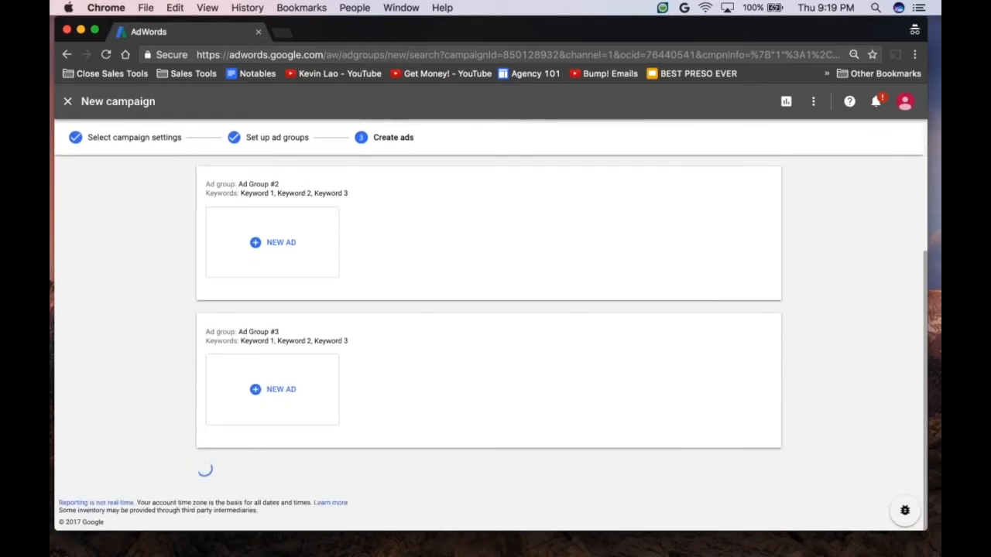
{"action": "left_click", "coordinate": [308, 345]}
{"action": "type", "text": "test 1 2 3"}
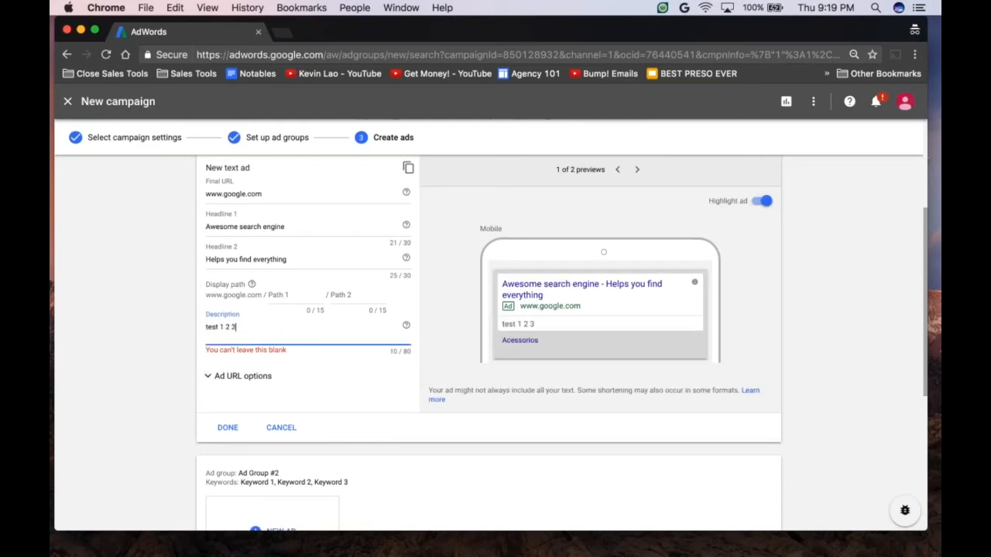
{"action": "left_click", "coordinate": [228, 427]}
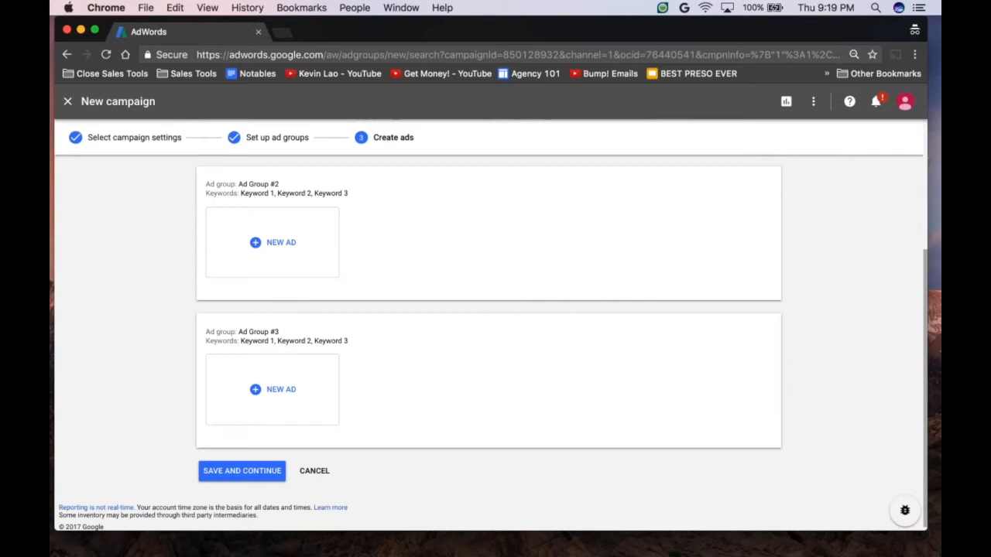
{"action": "left_click", "coordinate": [242, 470]}
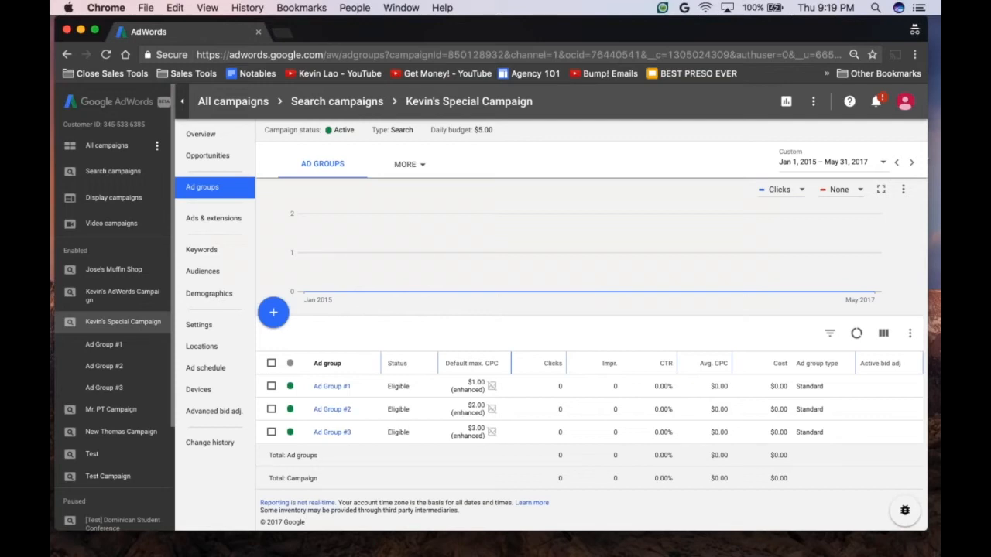
Step: Open the new campaign's ad extensions and filter the list to message extensions
{"action": "left_click", "coordinate": [223, 220]}
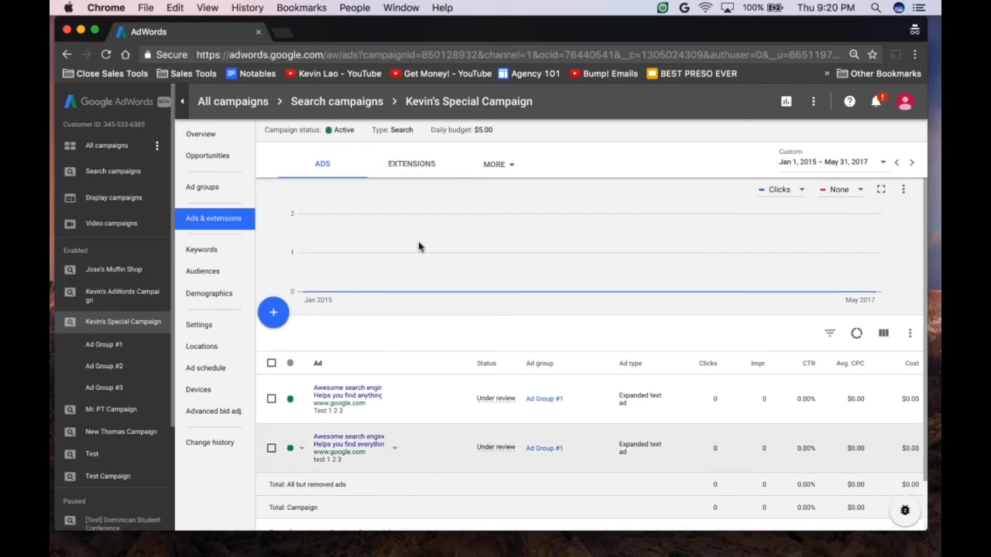
{"action": "left_click", "coordinate": [414, 166]}
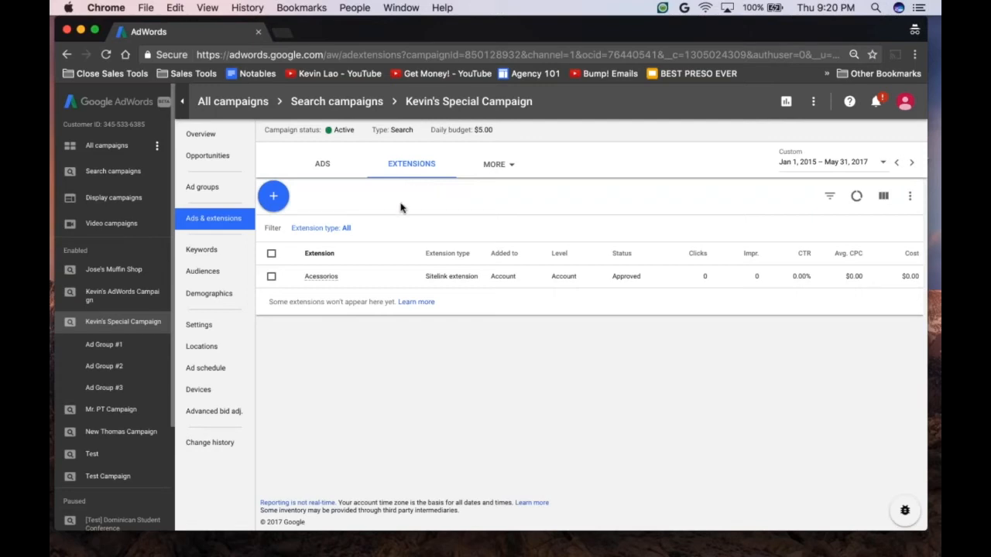
{"action": "left_click", "coordinate": [320, 228]}
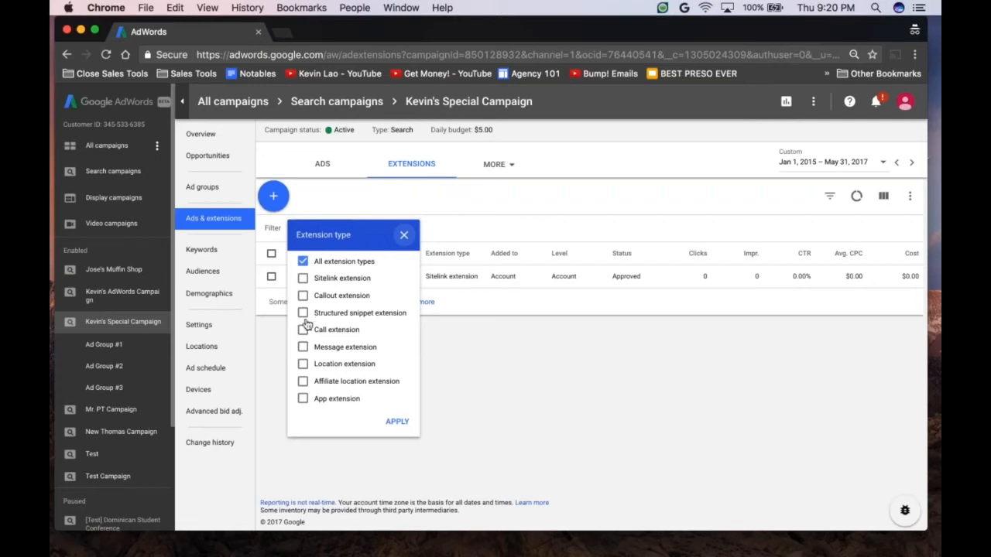
{"action": "left_click", "coordinate": [303, 347]}
{"action": "left_click", "coordinate": [398, 421]}
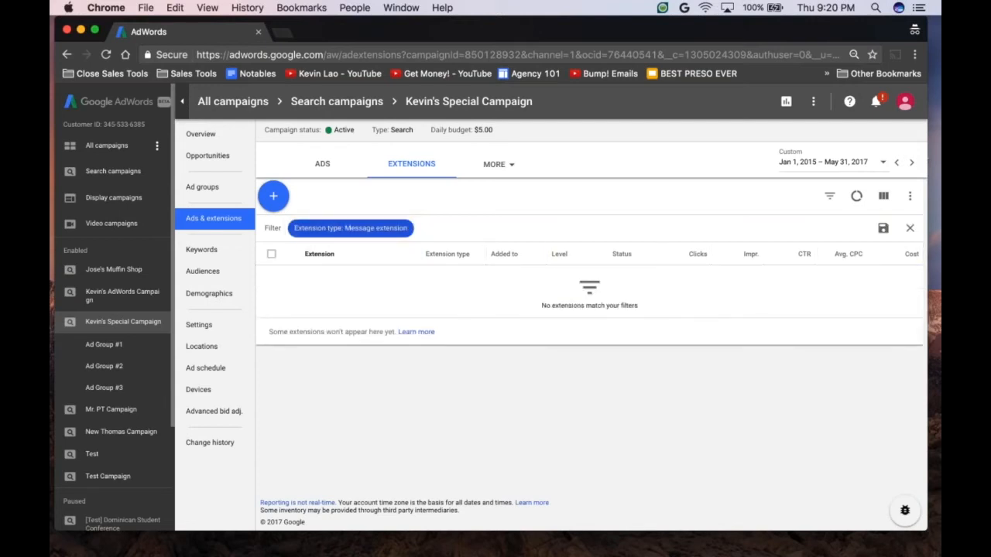
Step: Change the extension type filter to callout extensions instead of message extensions, and add sitelink extensions to it
{"action": "left_click", "coordinate": [322, 233]}
{"action": "left_click", "coordinate": [302, 295]}
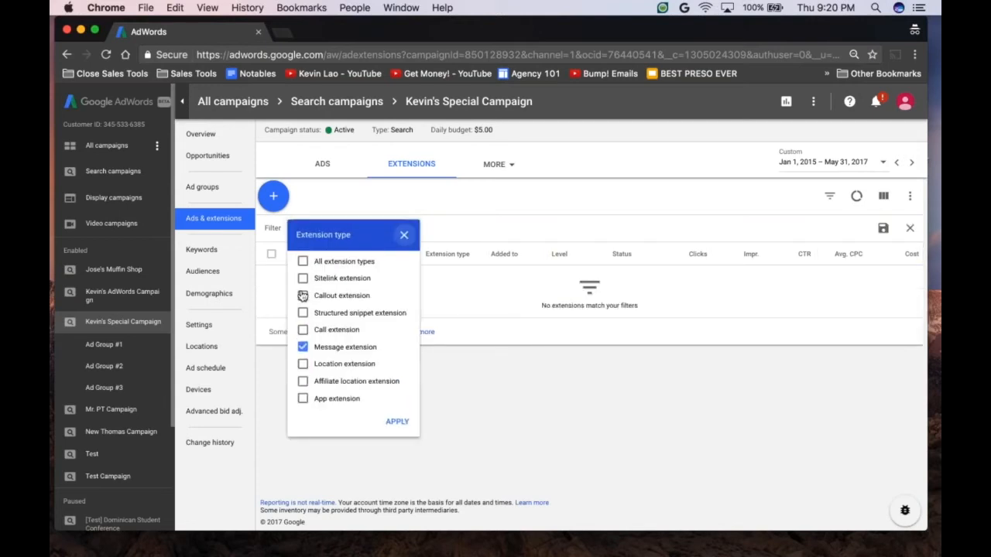
{"action": "left_click", "coordinate": [303, 347]}
{"action": "left_click", "coordinate": [397, 421]}
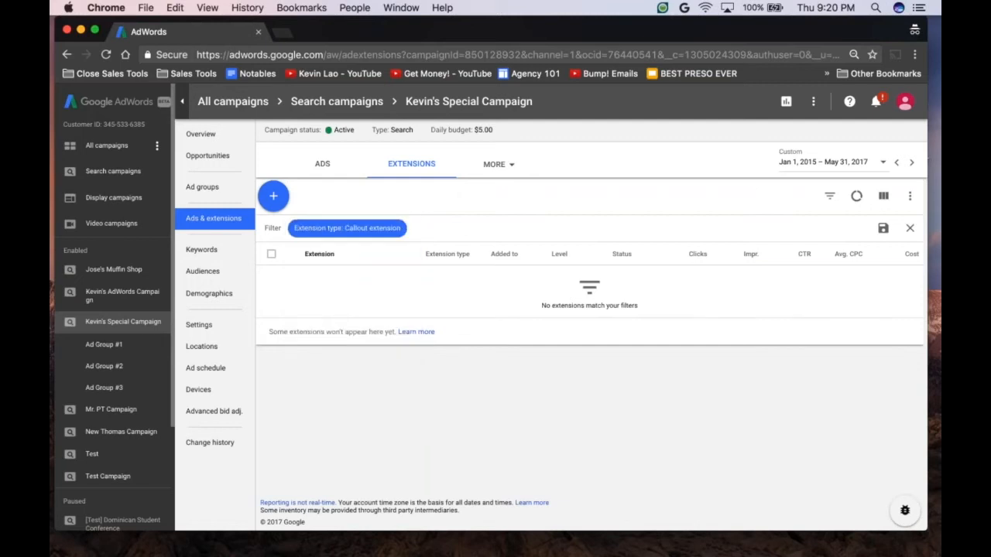
{"action": "left_click", "coordinate": [333, 229]}
{"action": "left_click", "coordinate": [303, 278]}
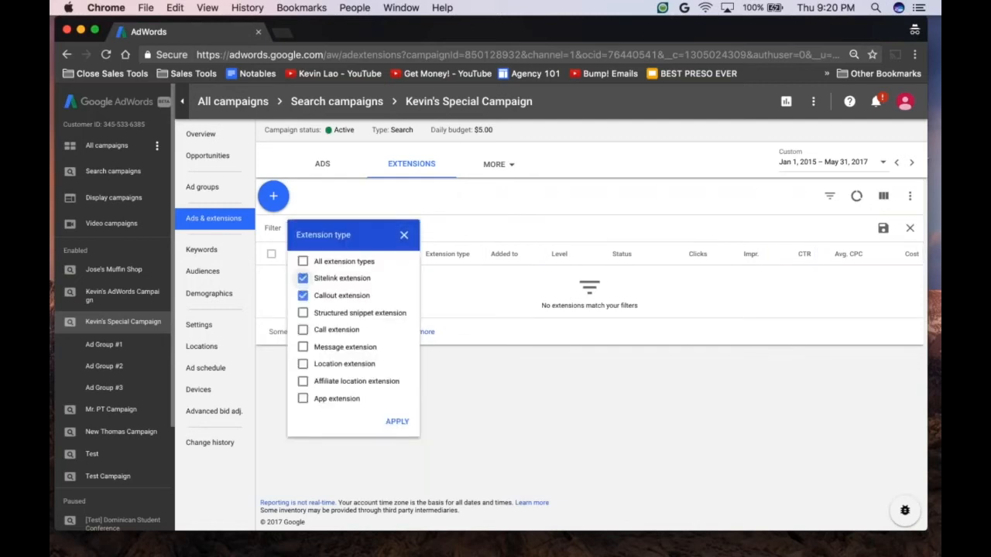
{"action": "left_click", "coordinate": [397, 421]}
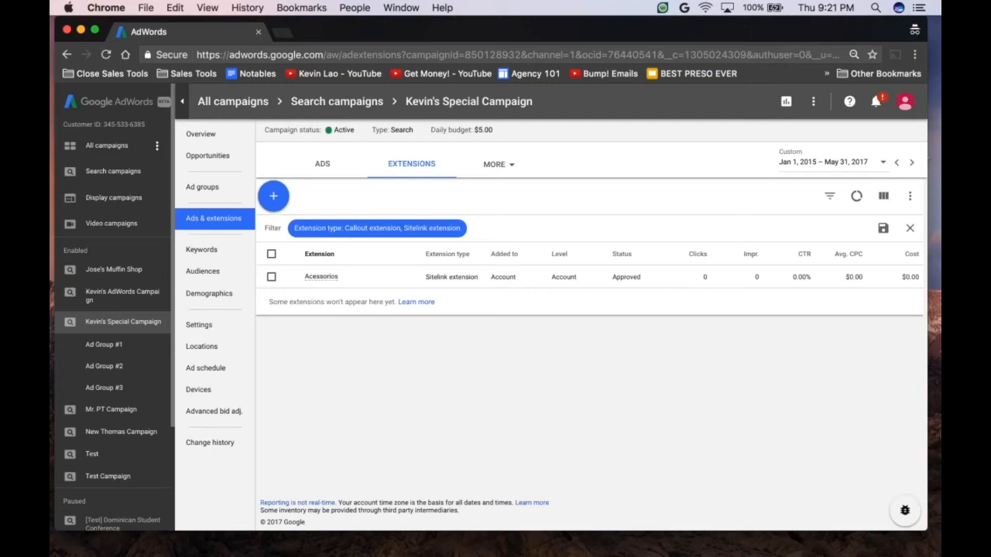
Step: Start a new structured snippet extension at campaign level and enter Chrome as its first value
{"action": "left_click", "coordinate": [274, 196]}
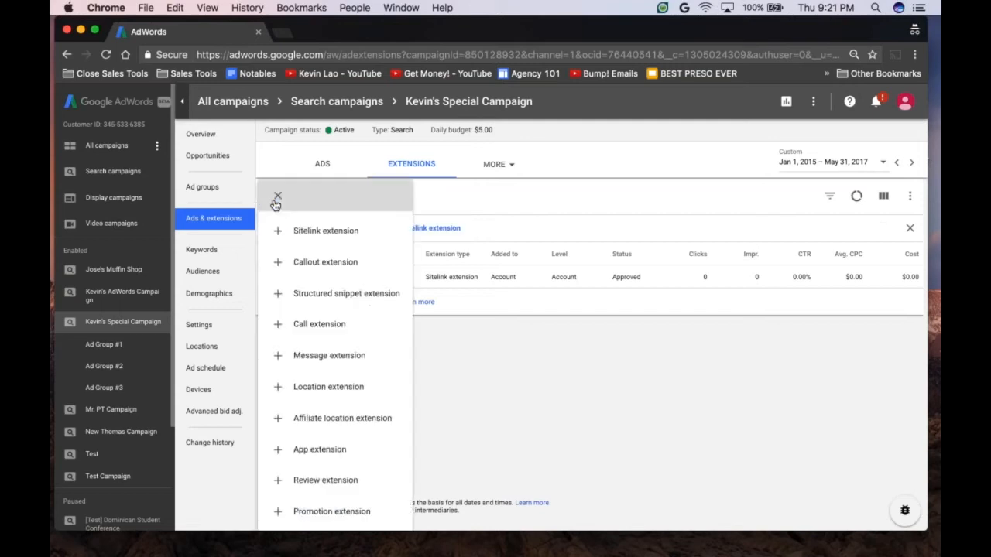
{"action": "left_click", "coordinate": [334, 294]}
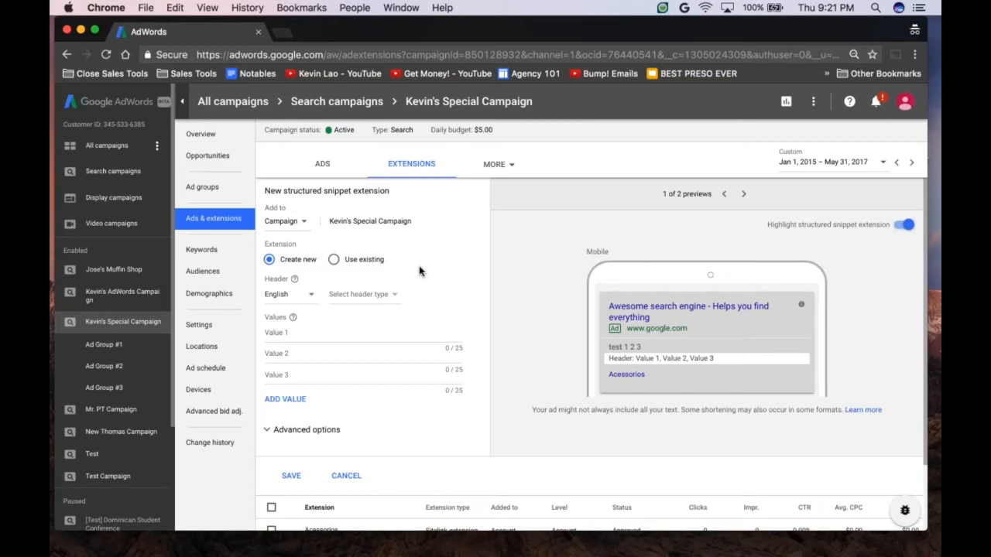
{"action": "left_click", "coordinate": [301, 332]}
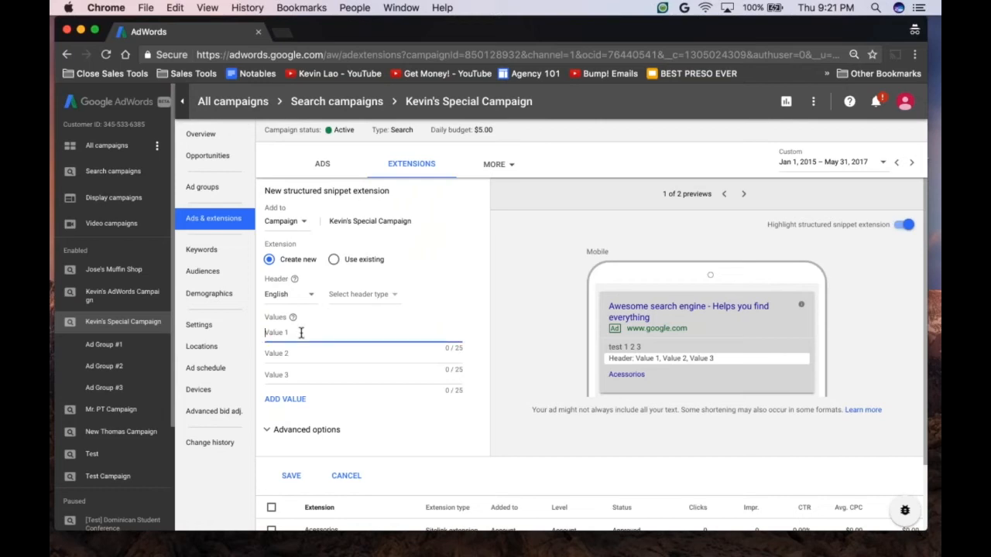
{"action": "type", "text": "Chomr"}
{"action": "left_click", "coordinate": [285, 220]}
{"action": "left_click", "coordinate": [299, 254]}
{"action": "key", "text": "BackSpace"}
{"action": "key", "text": "BackSpace"}
{"action": "key", "text": "BackSpace"}
{"action": "type", "text": "rome"}
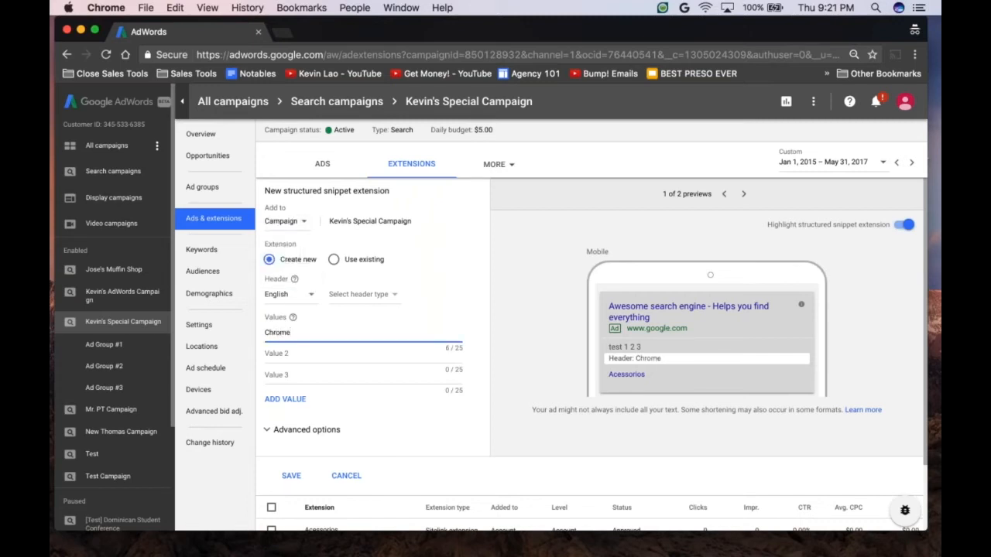
Step: Set the structured snippet's second value to Nest and its third value to Accessories
{"action": "key", "text": "Tab"}
{"action": "type", "text": "Nest"}
{"action": "key", "text": "Tab"}
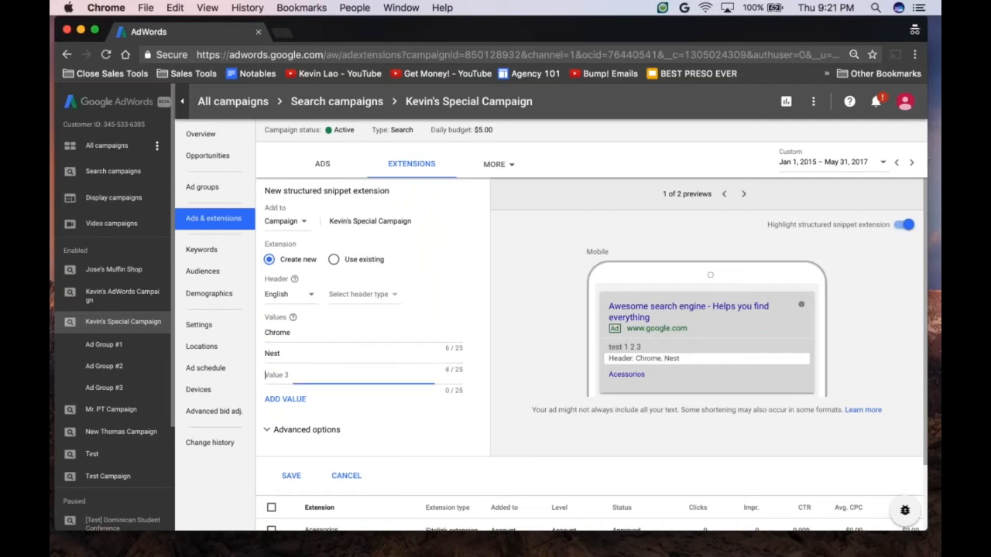
{"action": "type", "text": "Accessories"}
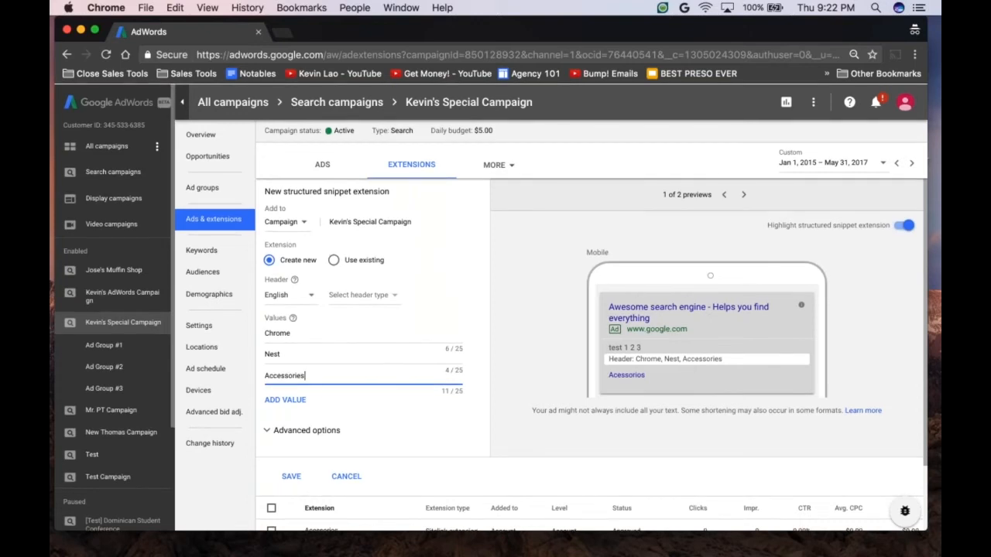
Step: Compare the mobile and desktop previews of the structured snippet extension
{"action": "left_click", "coordinate": [744, 194]}
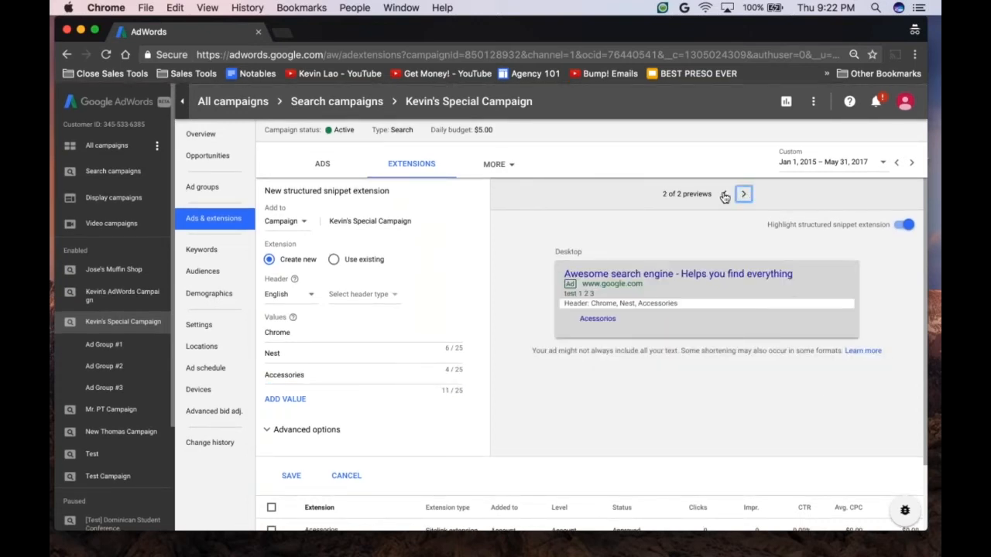
{"action": "left_click", "coordinate": [724, 194]}
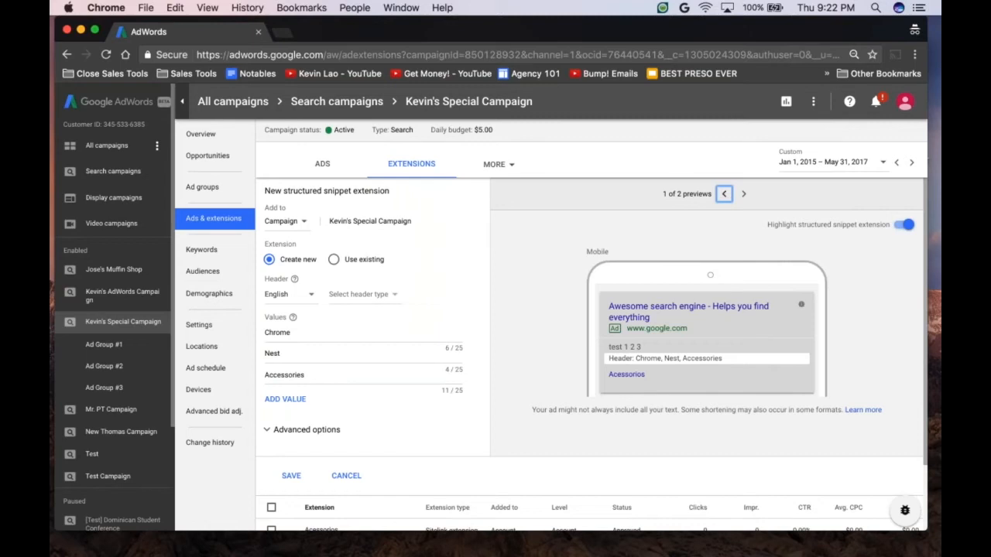
{"action": "left_click", "coordinate": [744, 195]}
{"action": "left_click", "coordinate": [724, 195]}
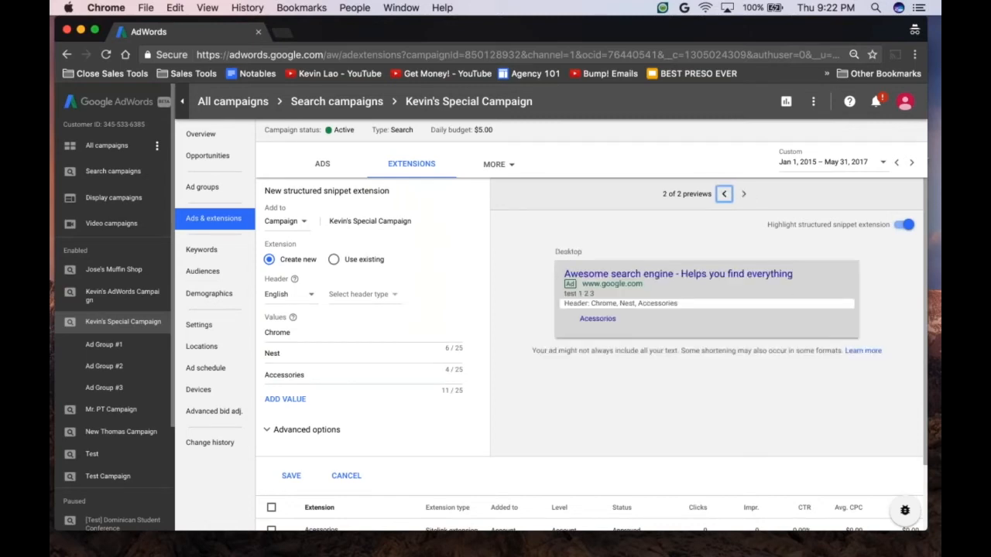
Step: Choose Brands as the structured snippet's header type and save the extension
{"action": "left_click", "coordinate": [291, 475]}
{"action": "left_click", "coordinate": [363, 295]}
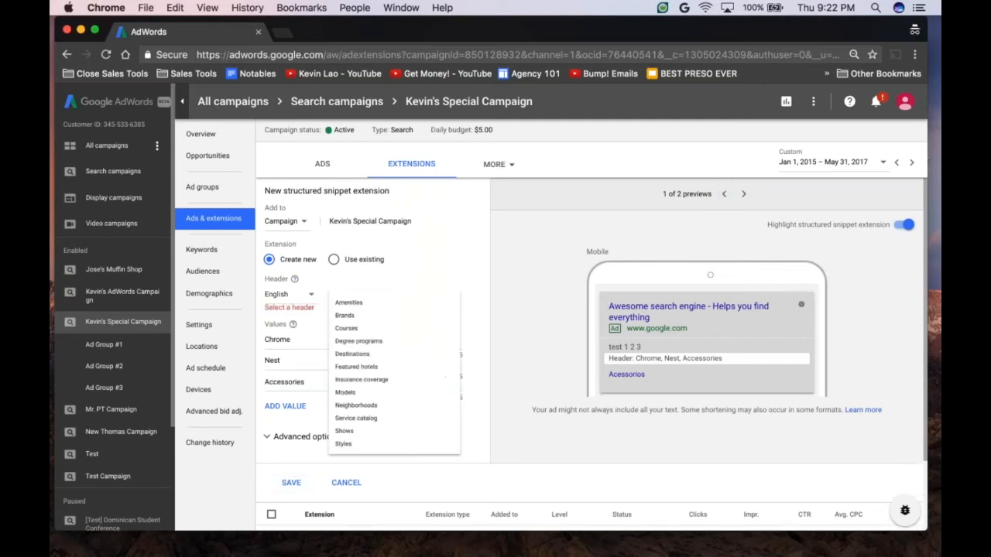
{"action": "left_click", "coordinate": [356, 326]}
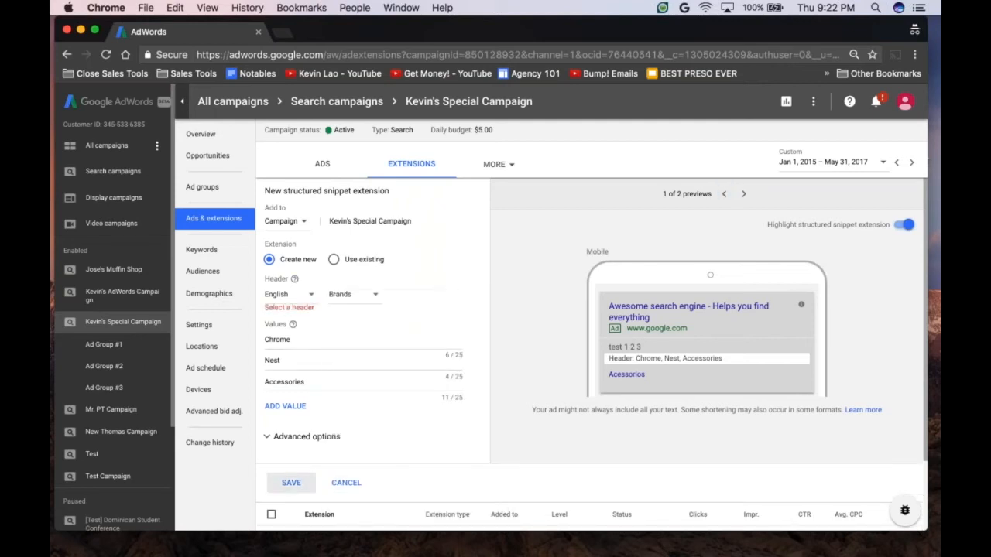
{"action": "left_click", "coordinate": [291, 482]}
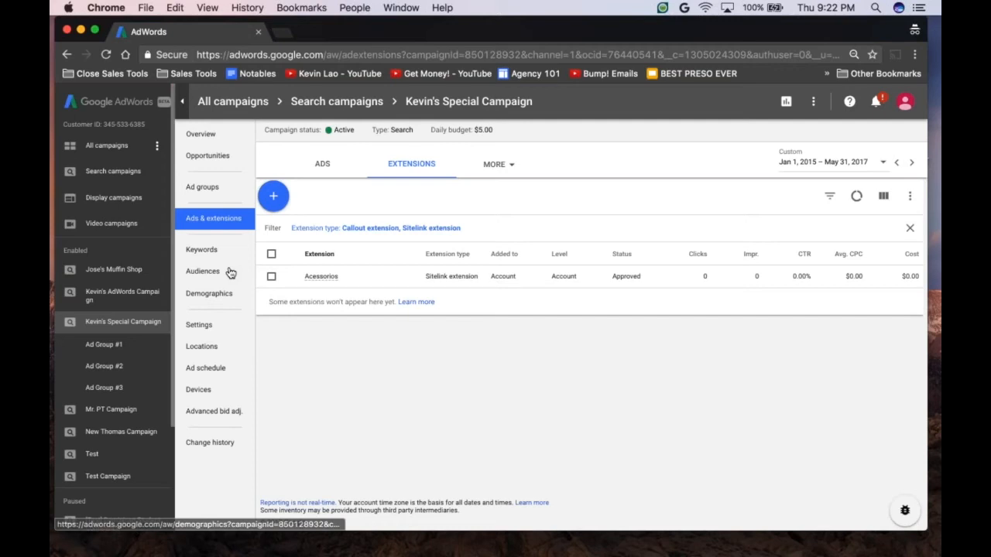
Step: Open the overview for all campaigns and add Avg. CPC and Cost to the performance chart
{"action": "left_click", "coordinate": [202, 135]}
{"action": "left_click", "coordinate": [106, 147]}
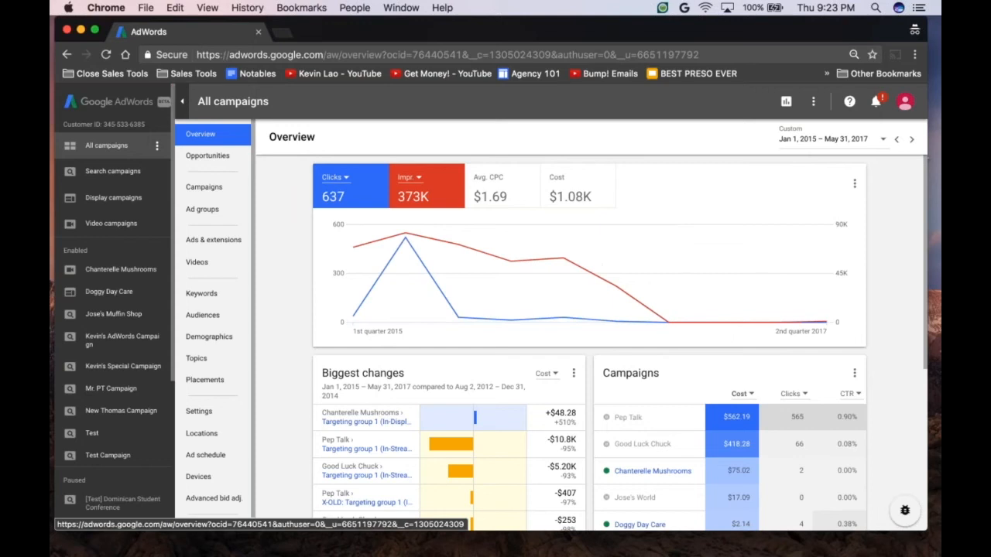
{"action": "left_click", "coordinate": [492, 182]}
{"action": "left_click", "coordinate": [563, 183]}
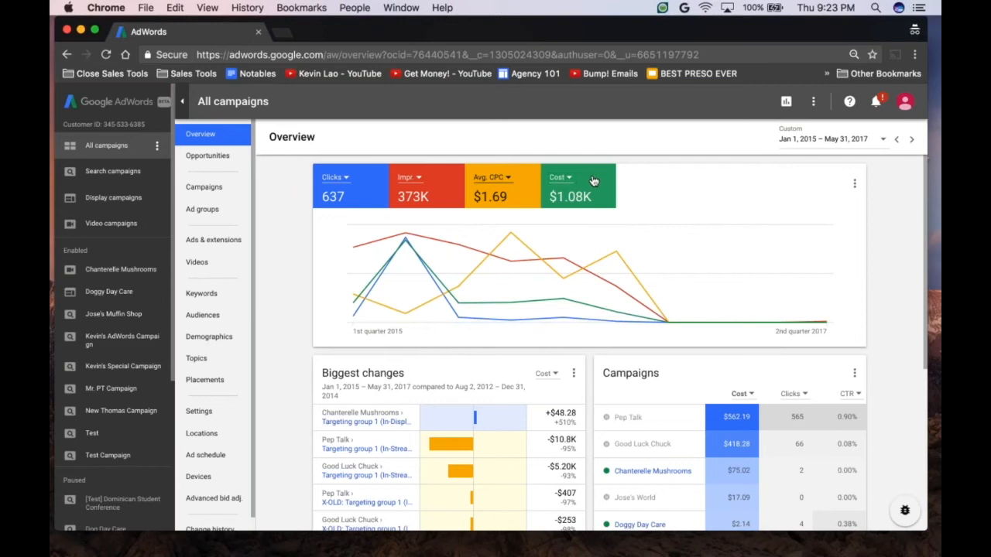
Step: Remove Cost, Avg. CPC and impressions from the overview's performance chart, leaving only clicks
{"action": "left_click", "coordinate": [585, 189]}
{"action": "left_click", "coordinate": [507, 195]}
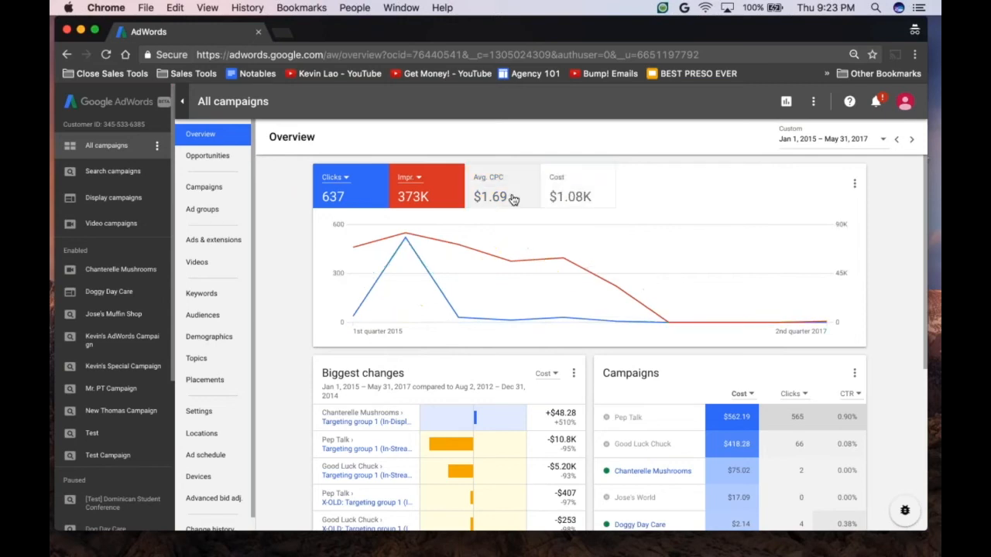
{"action": "left_click", "coordinate": [443, 205]}
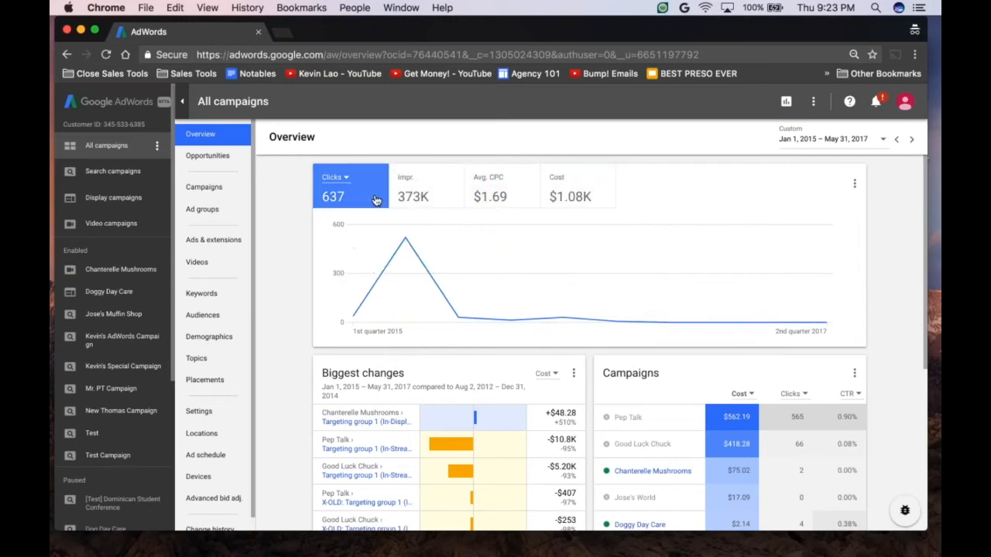
Step: Add impressions, Avg. CPC and Cost back to the overview's performance chart
{"action": "left_click", "coordinate": [432, 199]}
{"action": "left_click", "coordinate": [502, 200]}
{"action": "left_click", "coordinate": [572, 200]}
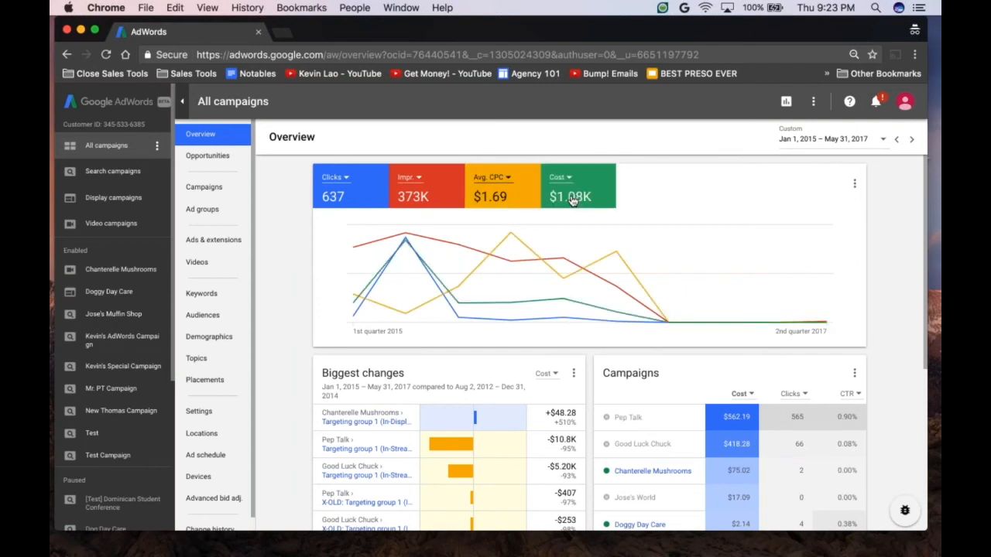
Step: Change the chart's Clicks metric to Avg. CPM and then Avg. CPV, and its impressions metric to Conversions
{"action": "left_click", "coordinate": [348, 181]}
{"action": "left_click", "coordinate": [363, 226]}
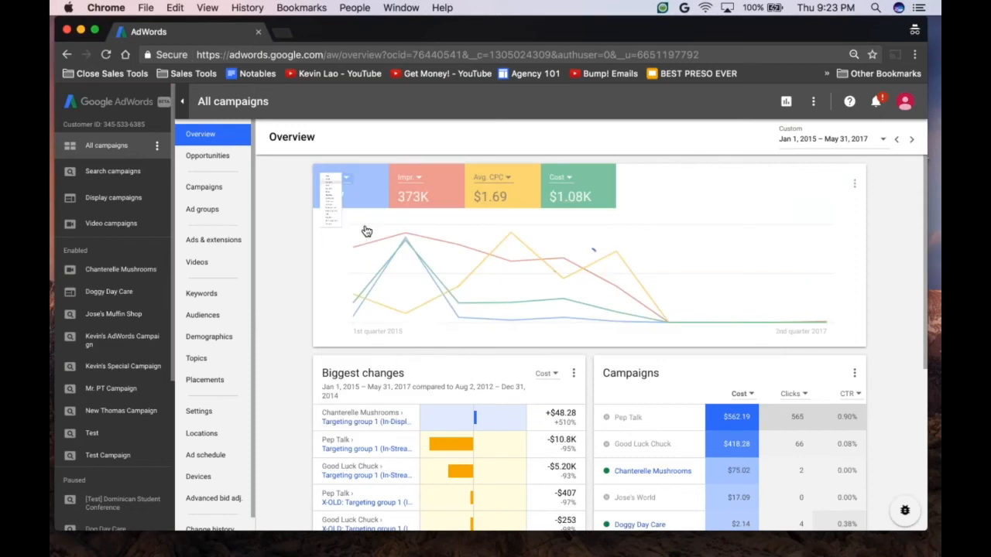
{"action": "left_click", "coordinate": [347, 182]}
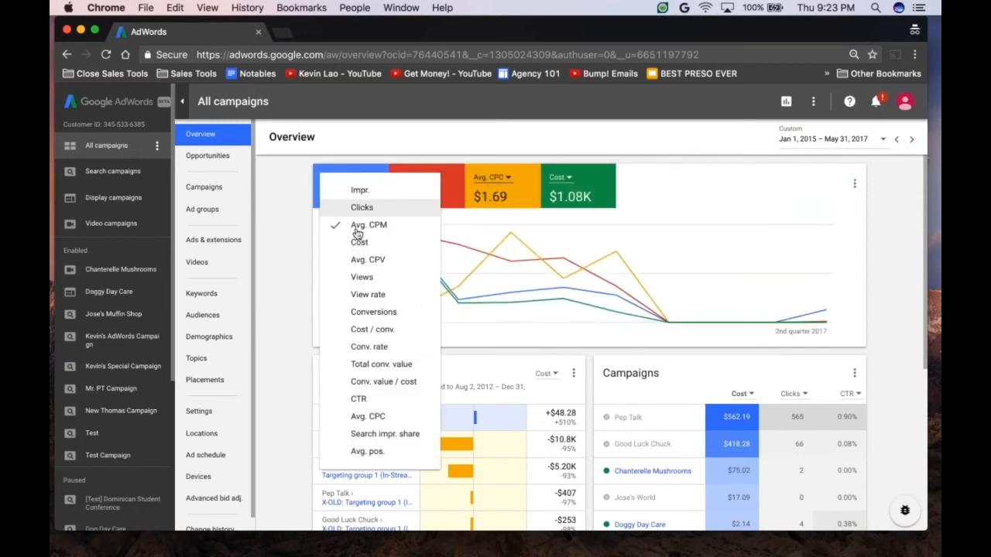
{"action": "left_click", "coordinate": [370, 258]}
{"action": "left_click", "coordinate": [422, 184]}
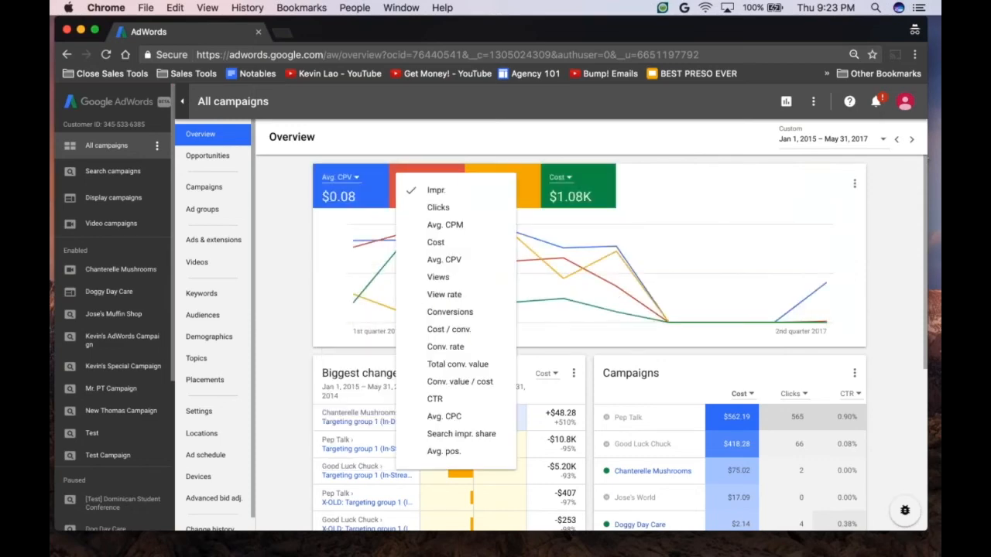
{"action": "left_click", "coordinate": [434, 317]}
Step: Replace the performance chart's Avg. CPC metric with Clicks and its Cost metric with Conv. rate
{"action": "left_click", "coordinate": [505, 184]}
{"action": "left_click", "coordinate": [467, 233]}
{"action": "left_click", "coordinate": [571, 179]}
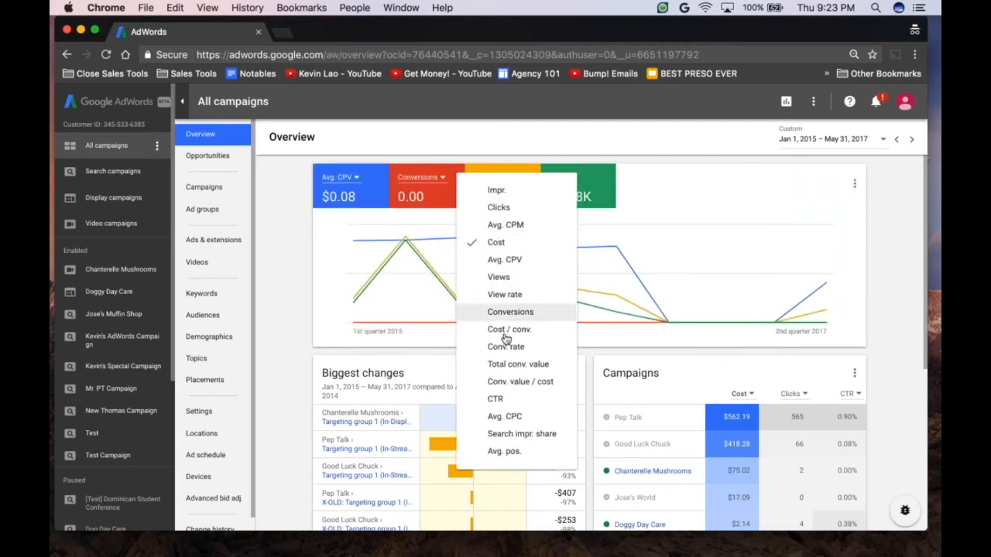
{"action": "left_click", "coordinate": [505, 345]}
{"action": "left_click", "coordinate": [430, 182]}
{"action": "left_click", "coordinate": [463, 208]}
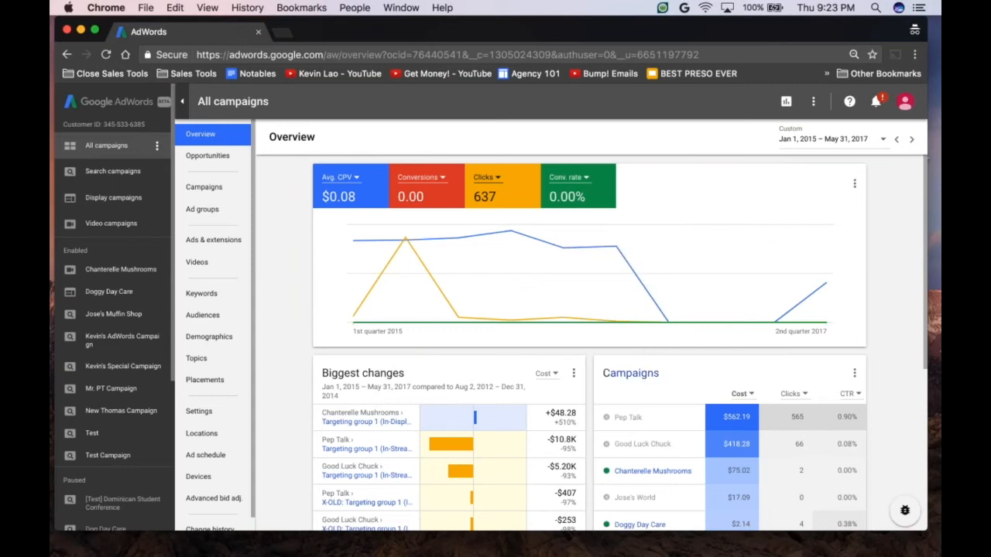
Step: Switch the Biggest changes card's comparison metric to Clicks and then to impressions
{"action": "scroll", "coordinate": [620, 343], "scroll_direction": "down", "scroll_amount": 1}
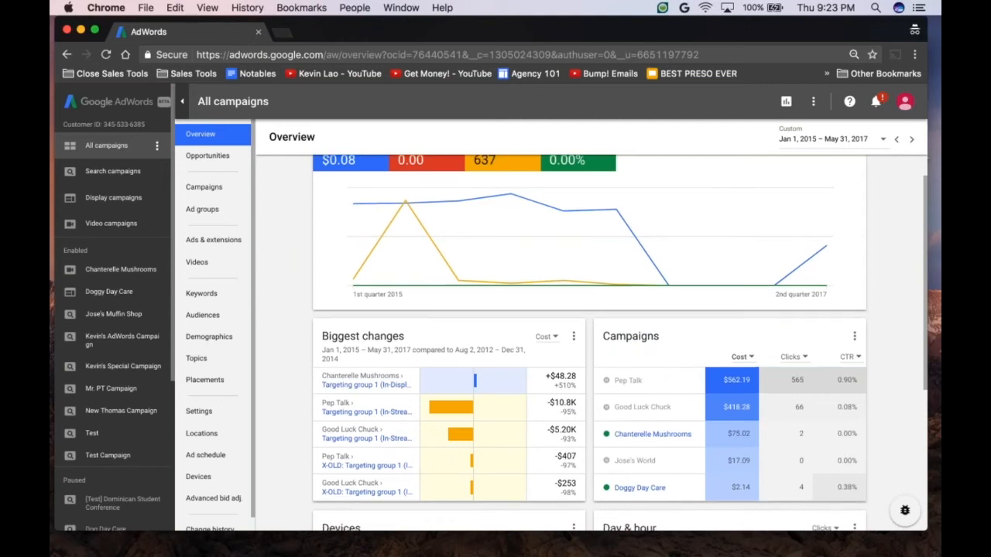
{"action": "scroll", "coordinate": [619, 343], "scroll_direction": "down", "scroll_amount": 2}
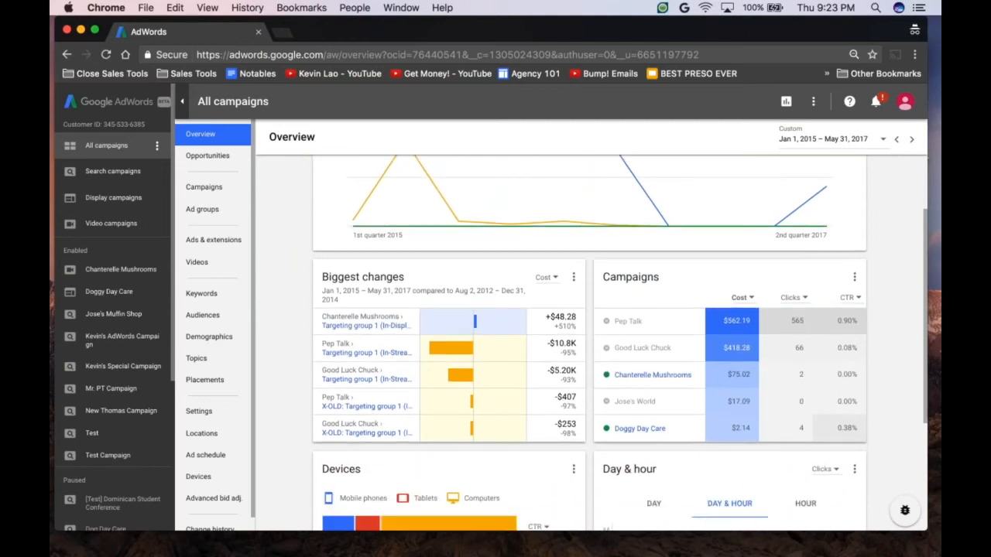
{"action": "scroll", "coordinate": [619, 343], "scroll_direction": "down", "scroll_amount": 1}
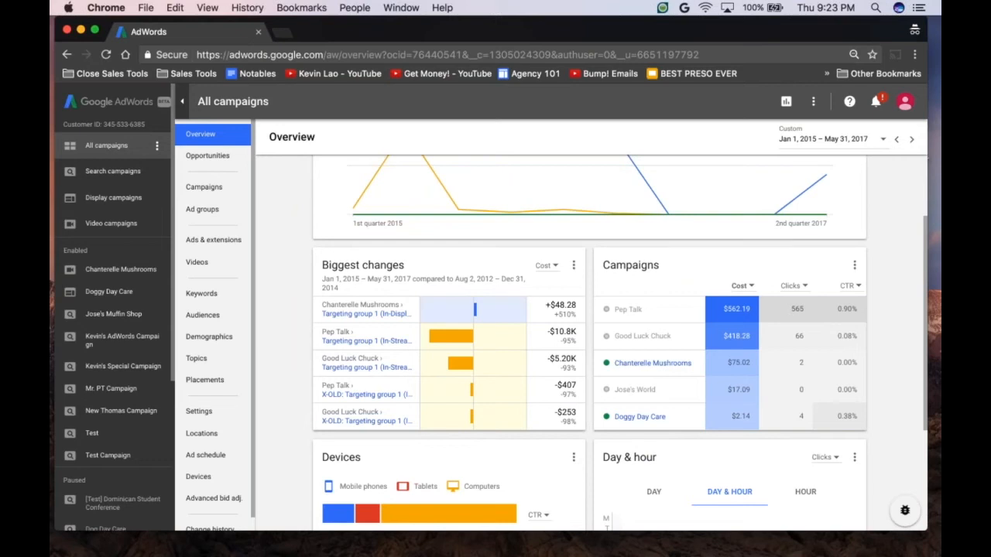
{"action": "scroll", "coordinate": [619, 343], "scroll_direction": "down", "scroll_amount": 2}
{"action": "scroll", "coordinate": [542, 310], "scroll_direction": "down", "scroll_amount": 1}
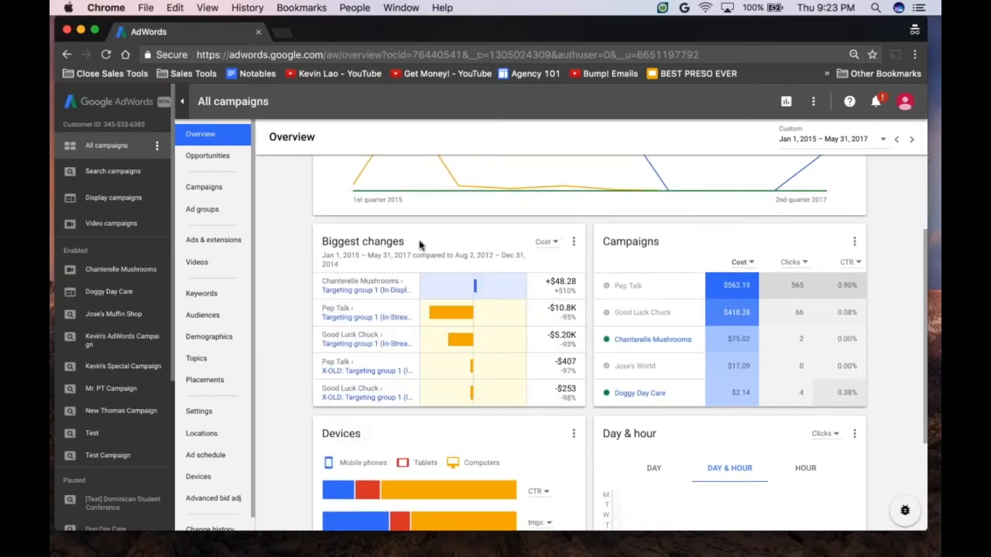
{"action": "left_click", "coordinate": [546, 243]}
{"action": "left_click", "coordinate": [558, 290]}
{"action": "left_click", "coordinate": [551, 243]}
{"action": "left_click", "coordinate": [507, 307]}
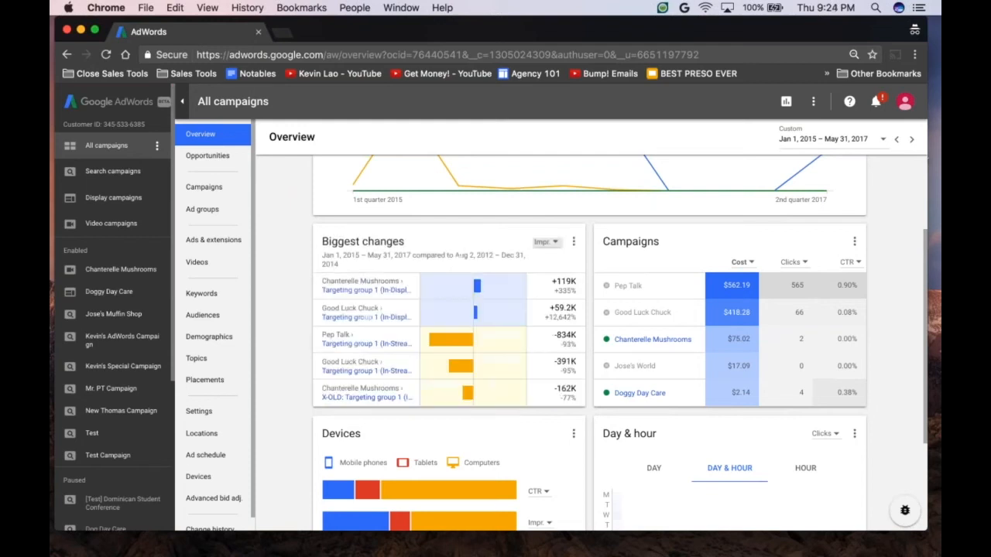
{"action": "left_click", "coordinate": [552, 244]}
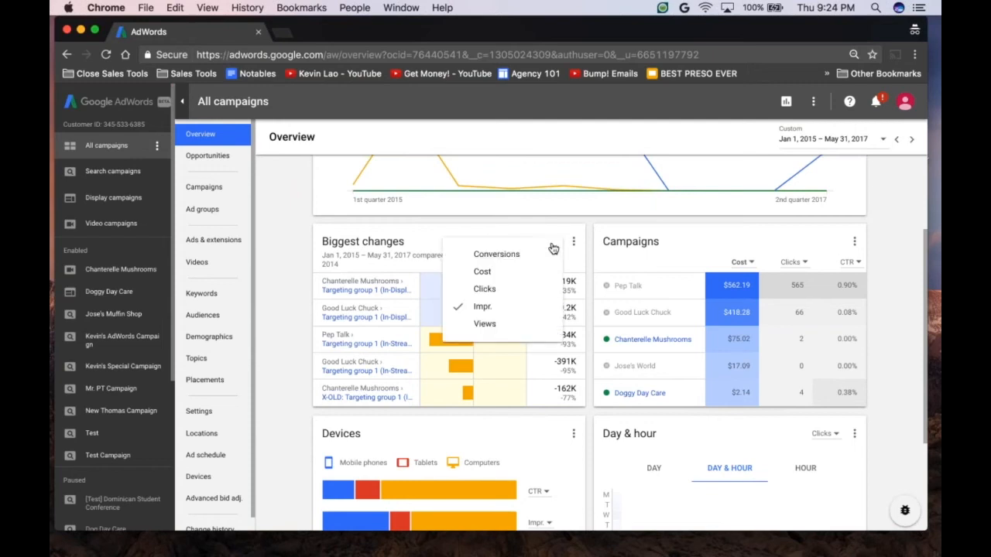
{"action": "left_click", "coordinate": [698, 245]}
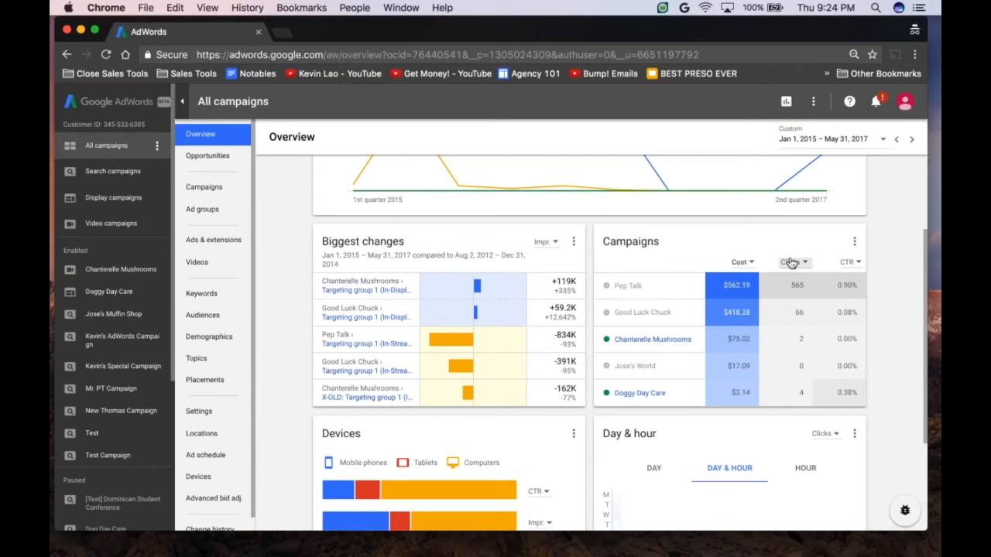
Step: Sort the Campaigns card by CTR from high to low, and then from low to high
{"action": "left_click", "coordinate": [852, 263]}
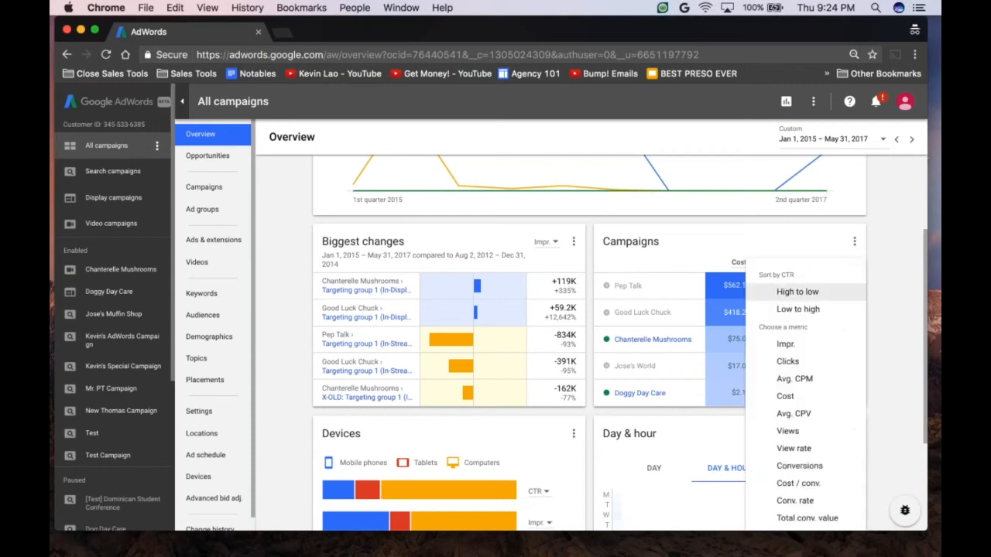
{"action": "left_click", "coordinate": [837, 273]}
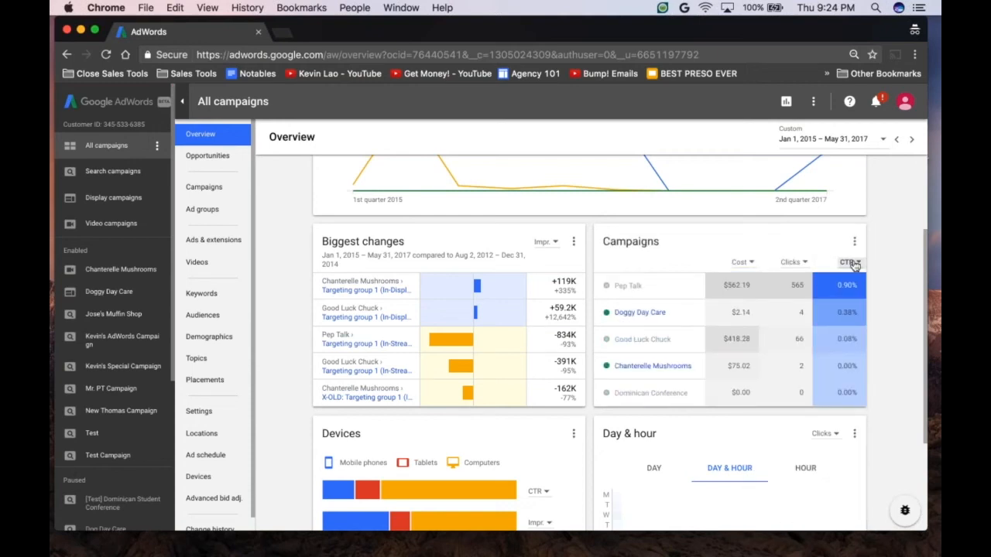
{"action": "left_click", "coordinate": [854, 264]}
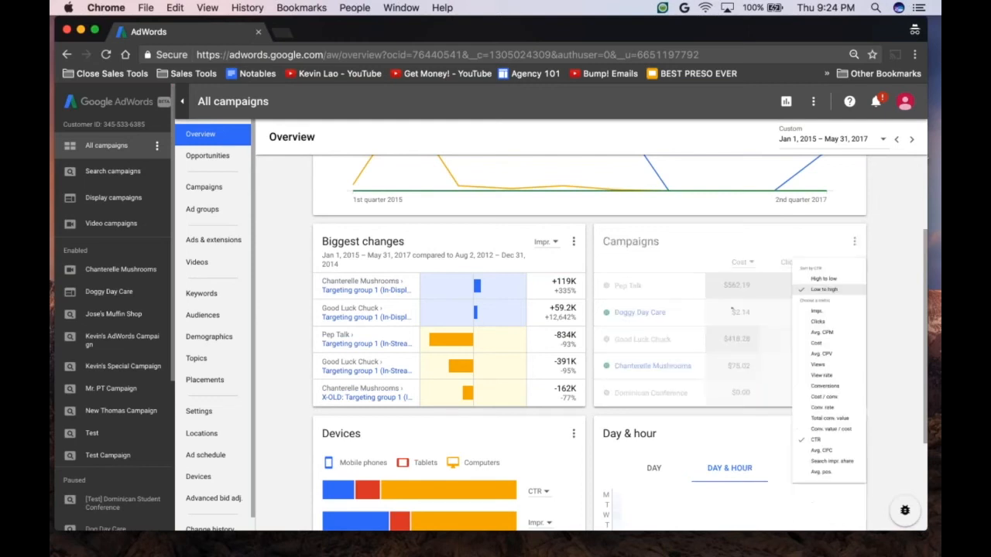
{"action": "left_click", "coordinate": [846, 299]}
Step: Examine the Devices and Day & hour cards in the overview for all campaigns
{"action": "scroll", "coordinate": [848, 297], "scroll_direction": "down", "scroll_amount": 1}
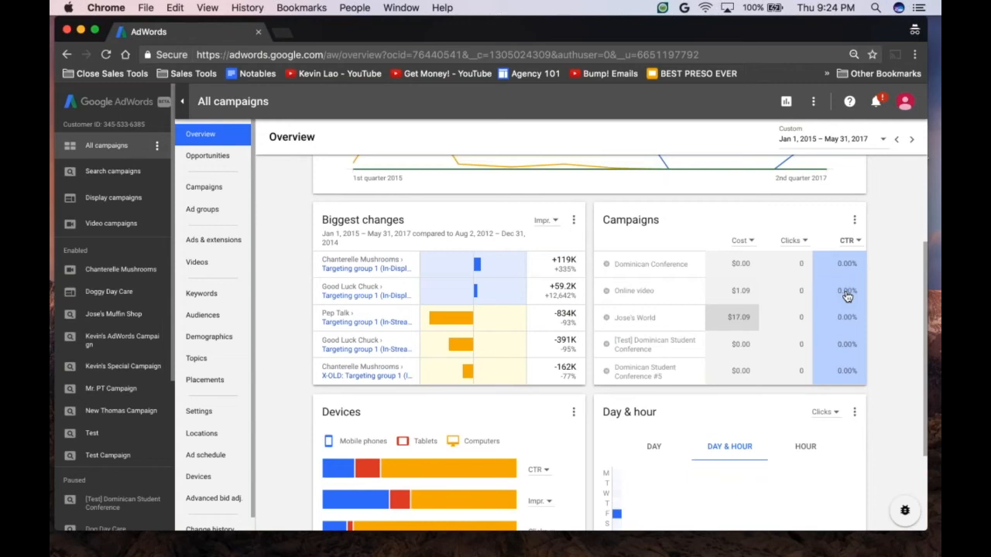
{"action": "scroll", "coordinate": [848, 297], "scroll_direction": "down", "scroll_amount": 4}
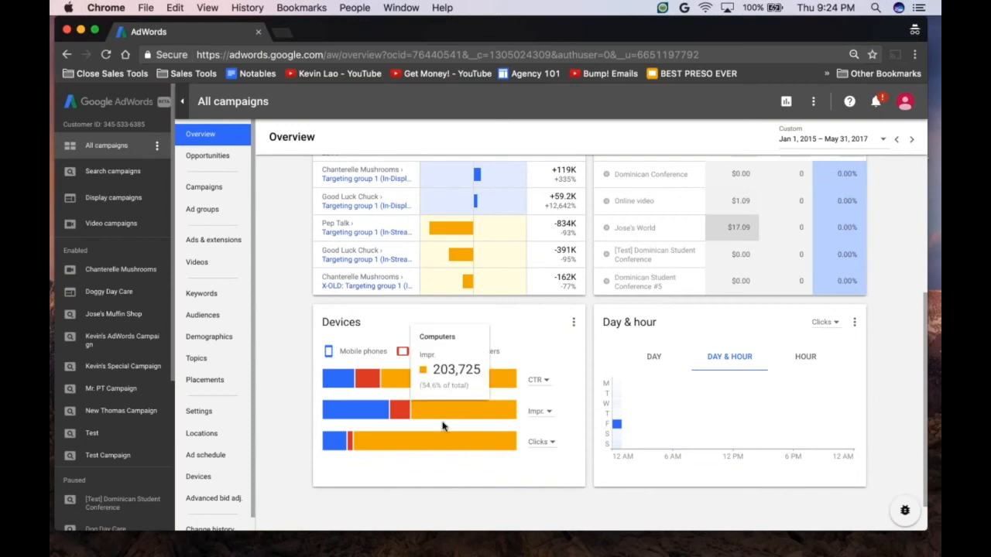
{"action": "scroll", "coordinate": [453, 486], "scroll_direction": "down", "scroll_amount": 1}
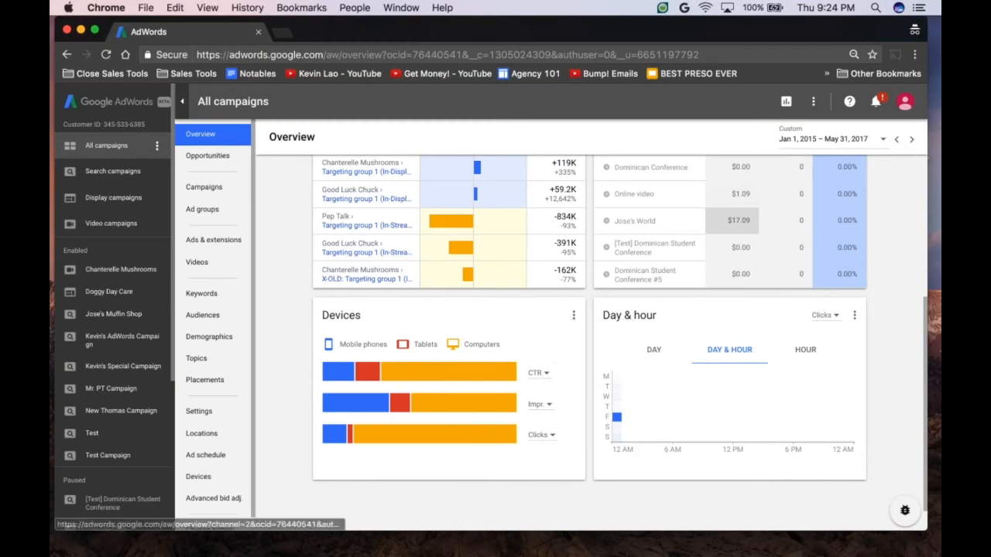
{"action": "scroll", "coordinate": [588, 333], "scroll_direction": "up", "scroll_amount": 5}
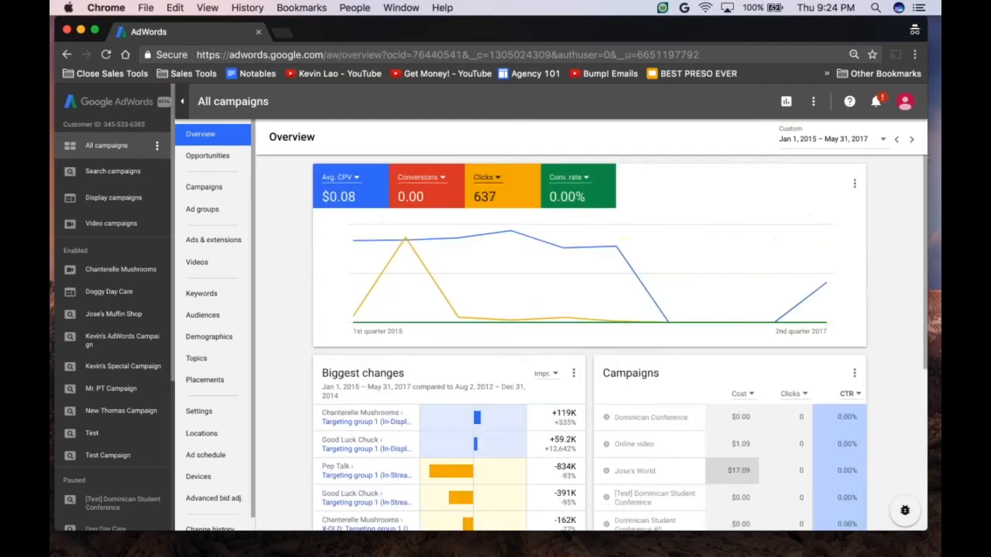
Step: Open the Display campaigns overview and examine its performance chart and age demographics
{"action": "left_click", "coordinate": [123, 198]}
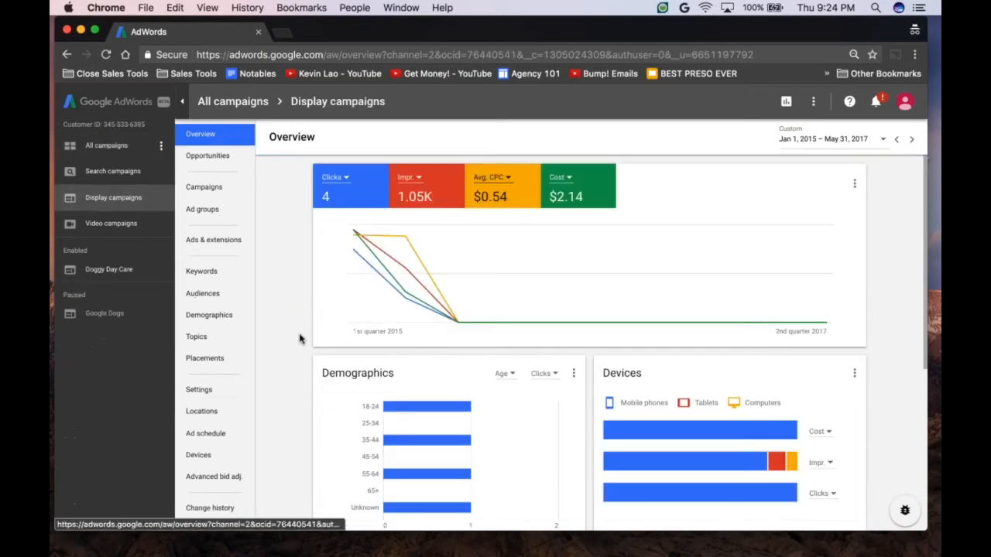
{"action": "mouse_move", "coordinate": [453, 284]}
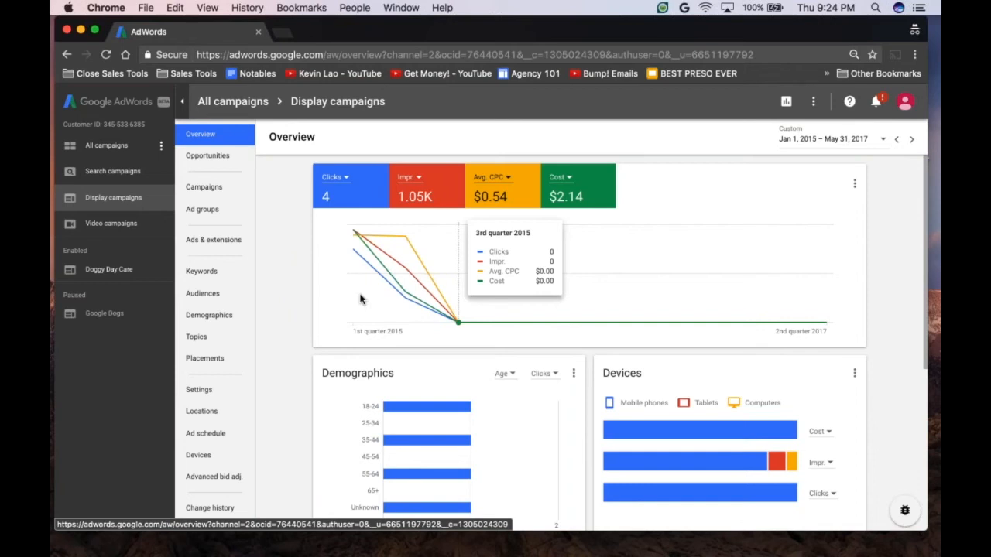
{"action": "scroll", "coordinate": [285, 332], "scroll_direction": "down", "scroll_amount": 3}
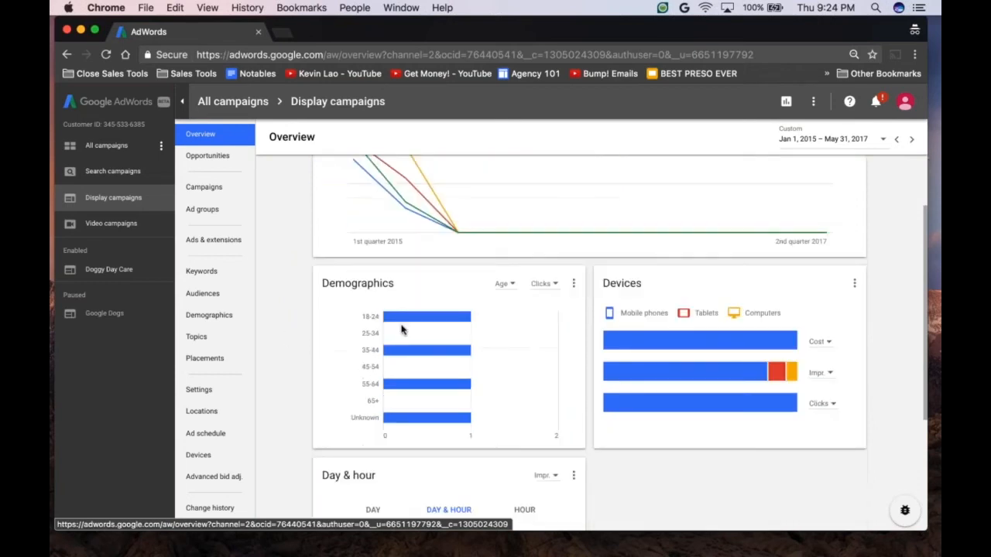
{"action": "mouse_move", "coordinate": [506, 349]}
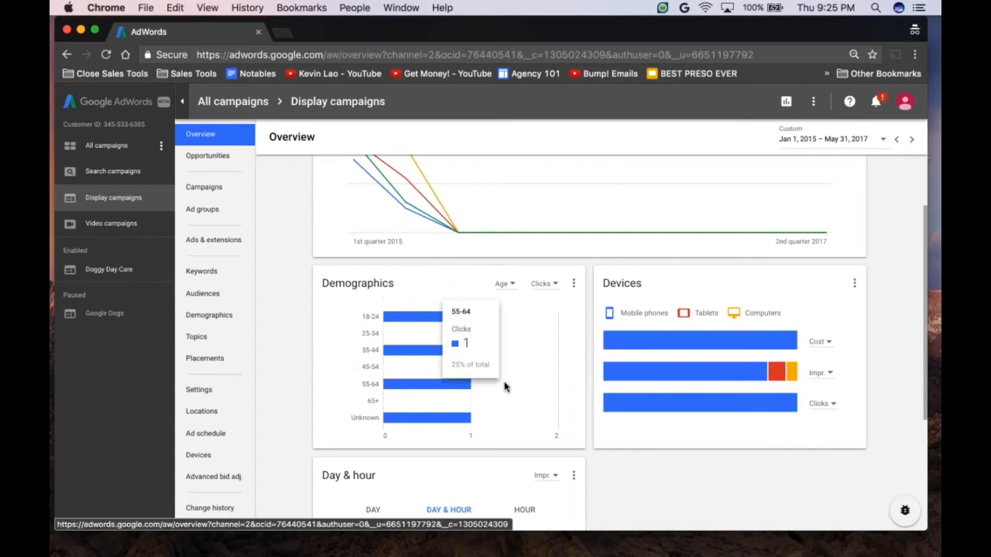
Step: Show impressions in the Demographics card, broken down by parental status and then by household income
{"action": "left_click", "coordinate": [542, 284]}
{"action": "left_click", "coordinate": [511, 331]}
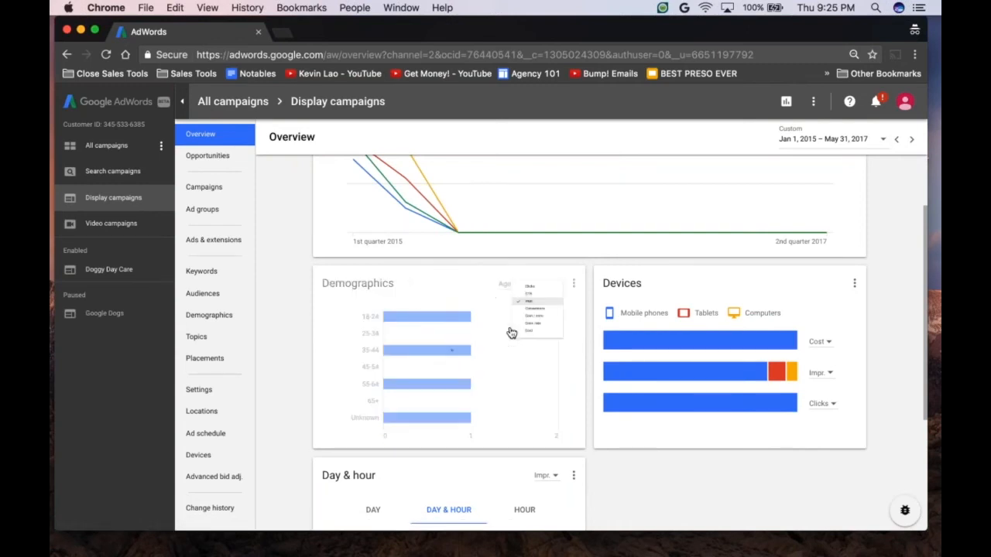
{"action": "left_click", "coordinate": [512, 286]}
{"action": "left_click", "coordinate": [494, 330]}
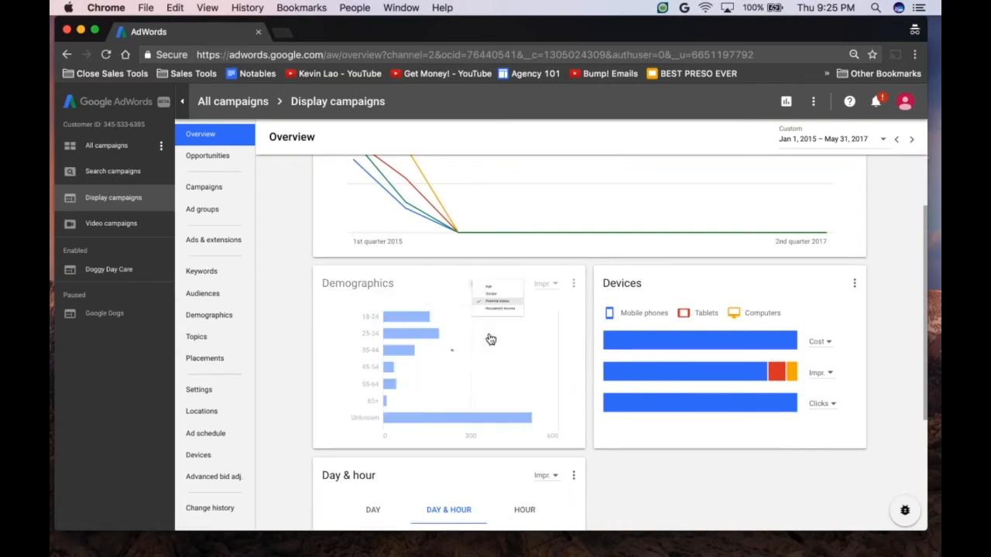
{"action": "left_click", "coordinate": [511, 288]}
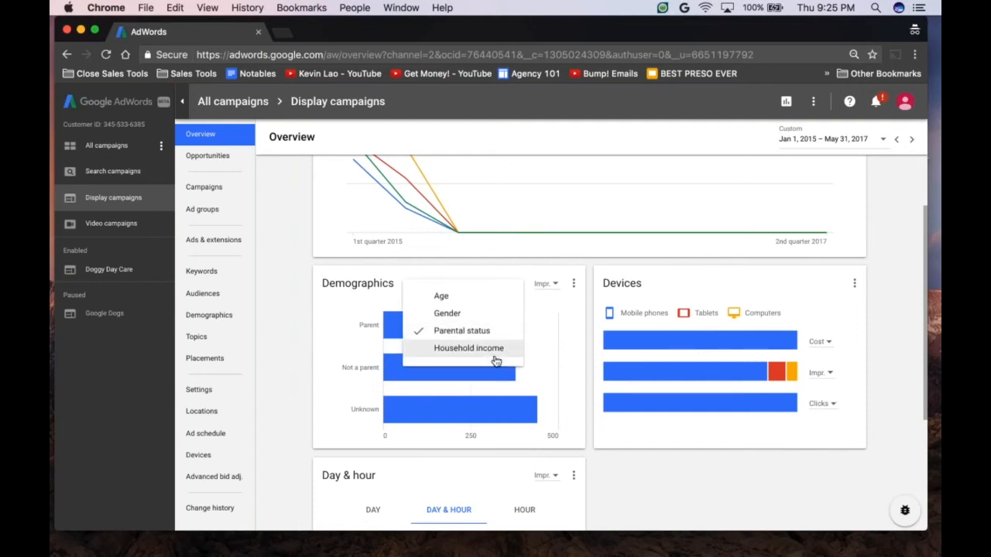
{"action": "left_click", "coordinate": [491, 350]}
Step: Open the Video campaigns overview and look through its Biggest changes, Campaigns, Video and Demographics cards
{"action": "left_click", "coordinate": [110, 223]}
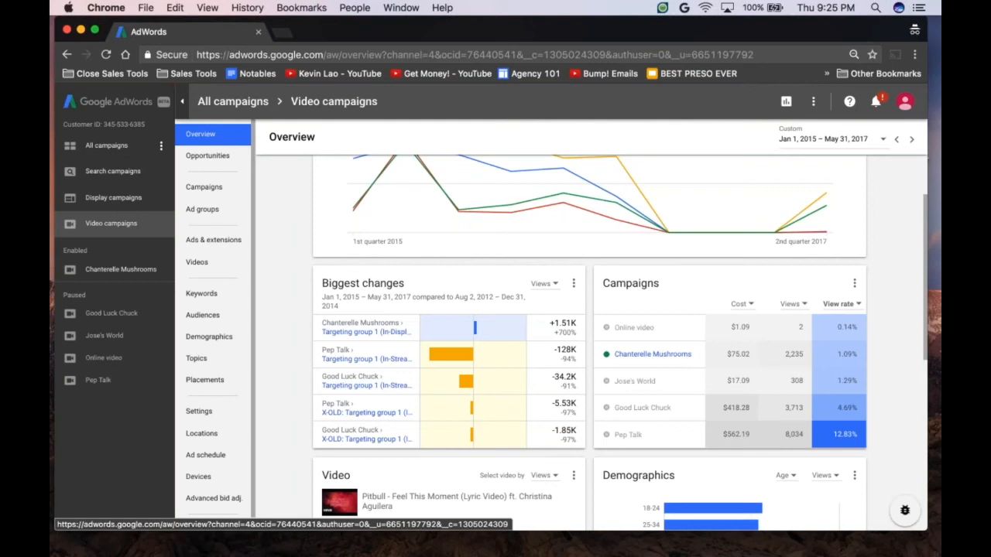
{"action": "scroll", "coordinate": [743, 403], "scroll_direction": "down", "scroll_amount": 3}
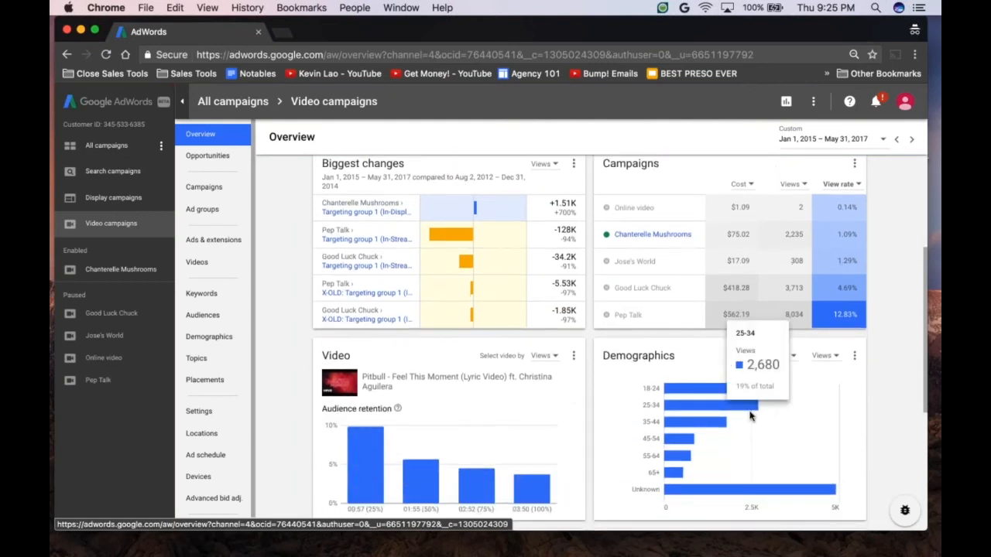
{"action": "scroll", "coordinate": [749, 417], "scroll_direction": "down", "scroll_amount": 1}
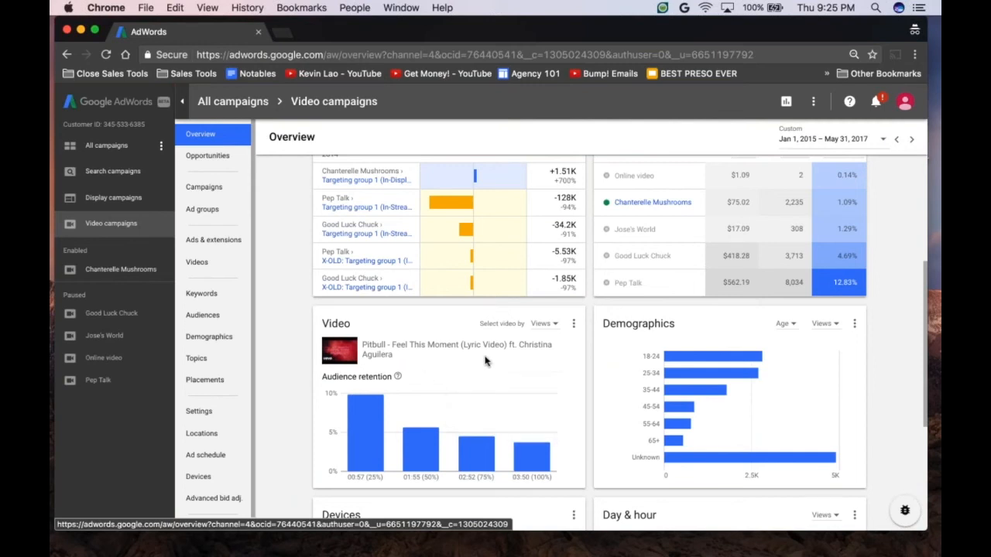
{"action": "scroll", "coordinate": [546, 325], "scroll_direction": "down", "scroll_amount": 1}
Step: Select the video in the Video card by View rate, and then by Clicks
{"action": "left_click", "coordinate": [548, 312]}
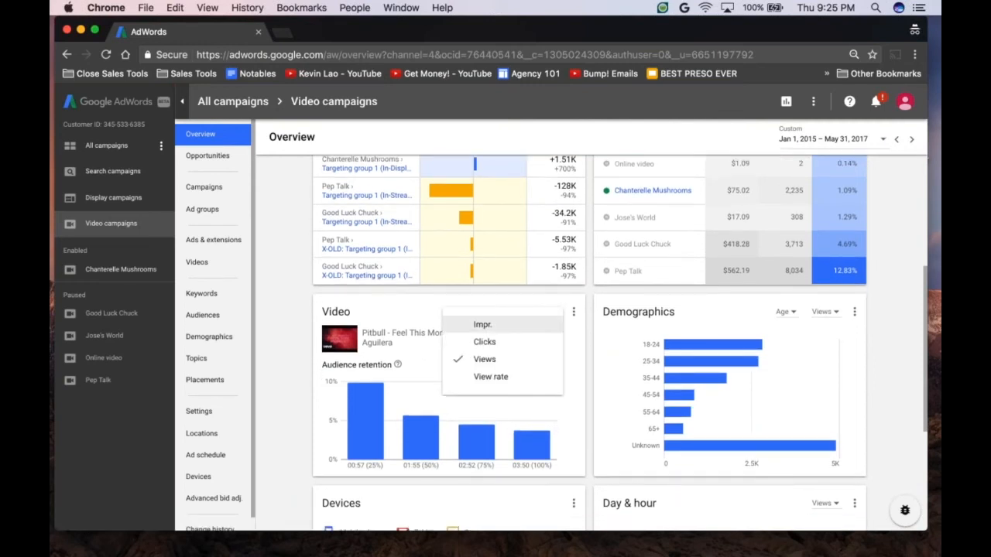
{"action": "left_click", "coordinate": [534, 377]}
{"action": "left_click", "coordinate": [544, 313]}
{"action": "left_click", "coordinate": [525, 342]}
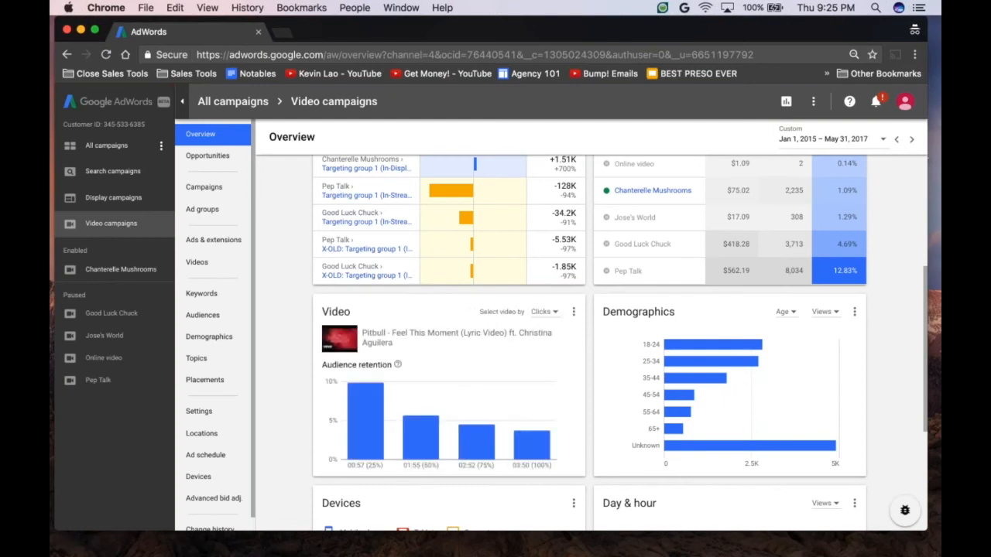
Step: Review the video's audience retention and the Devices and Day & hour cards for the video campaigns
{"action": "scroll", "coordinate": [588, 340], "scroll_direction": "down", "scroll_amount": 2}
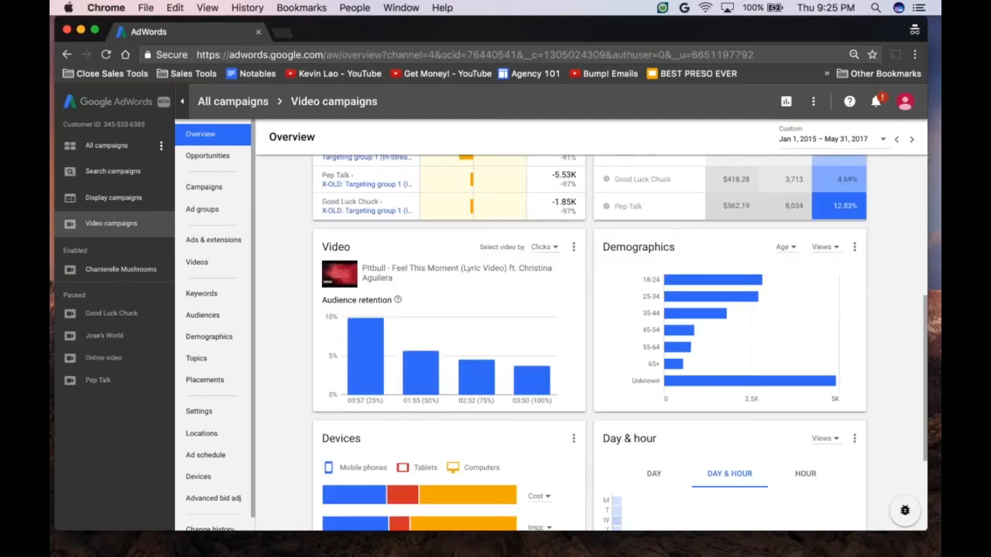
{"action": "scroll", "coordinate": [464, 333], "scroll_direction": "down", "scroll_amount": 3}
{"action": "scroll", "coordinate": [464, 333], "scroll_direction": "up", "scroll_amount": 2}
{"action": "scroll", "coordinate": [465, 333], "scroll_direction": "up", "scroll_amount": 2}
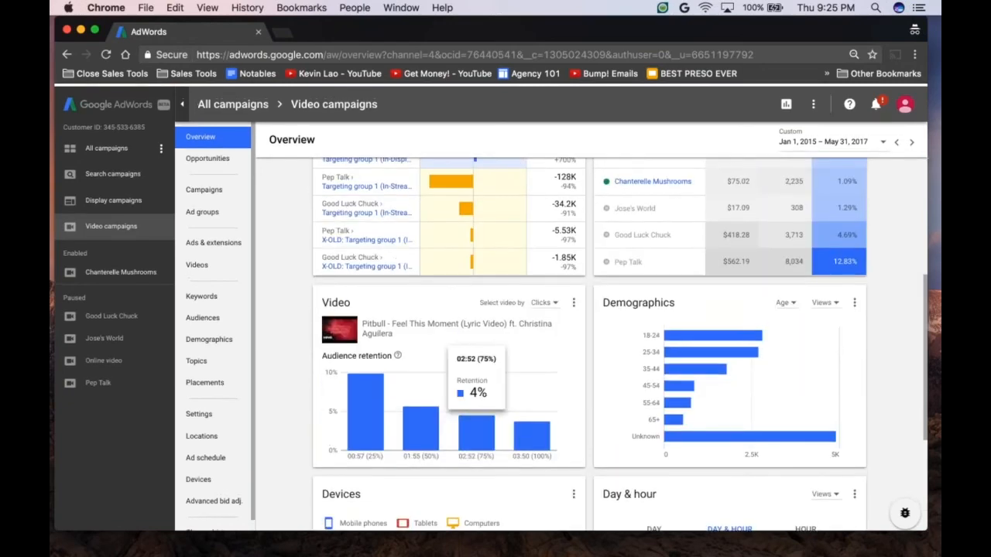
{"action": "scroll", "coordinate": [554, 351], "scroll_direction": "up", "scroll_amount": 6}
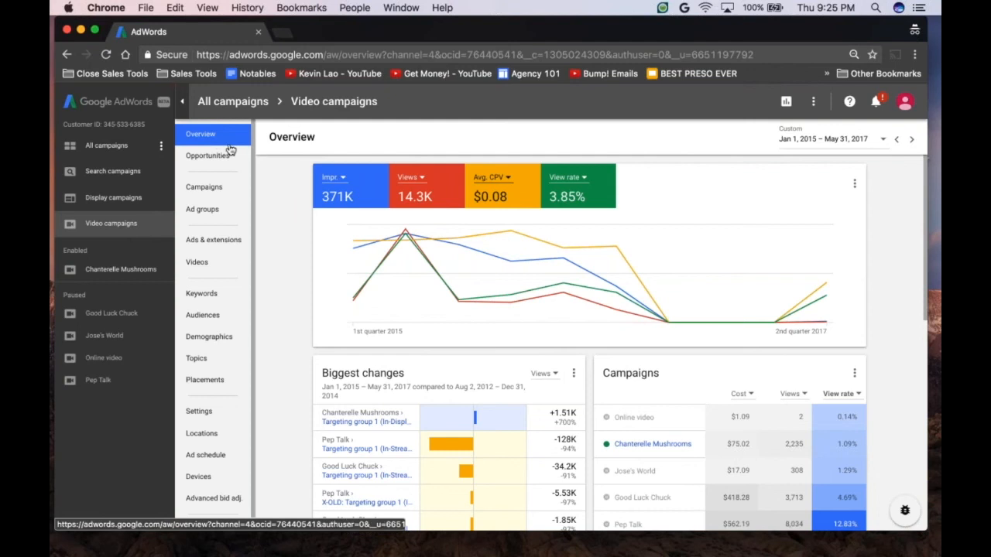
Step: Open the predefined basic Campaign report
{"action": "left_click", "coordinate": [787, 104]}
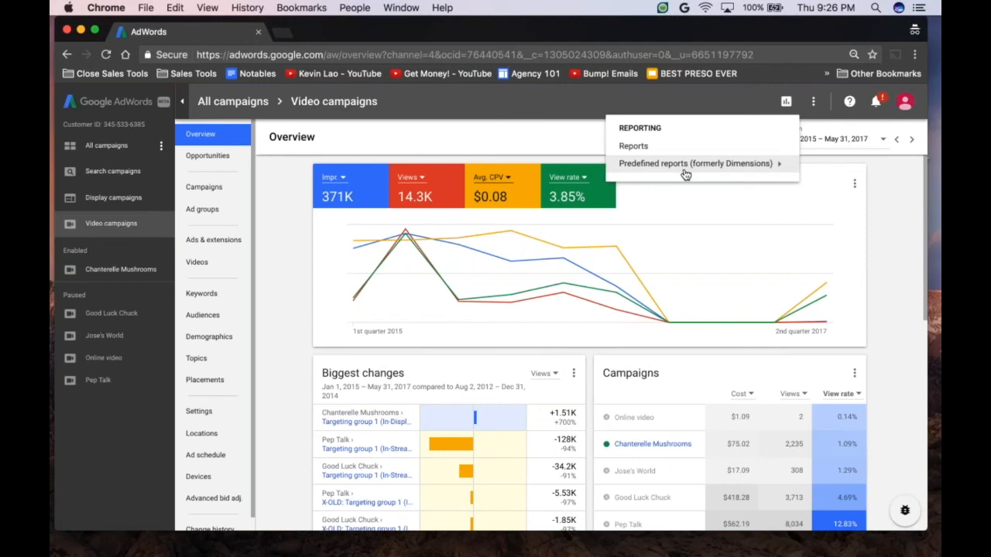
{"action": "mouse_move", "coordinate": [685, 174]}
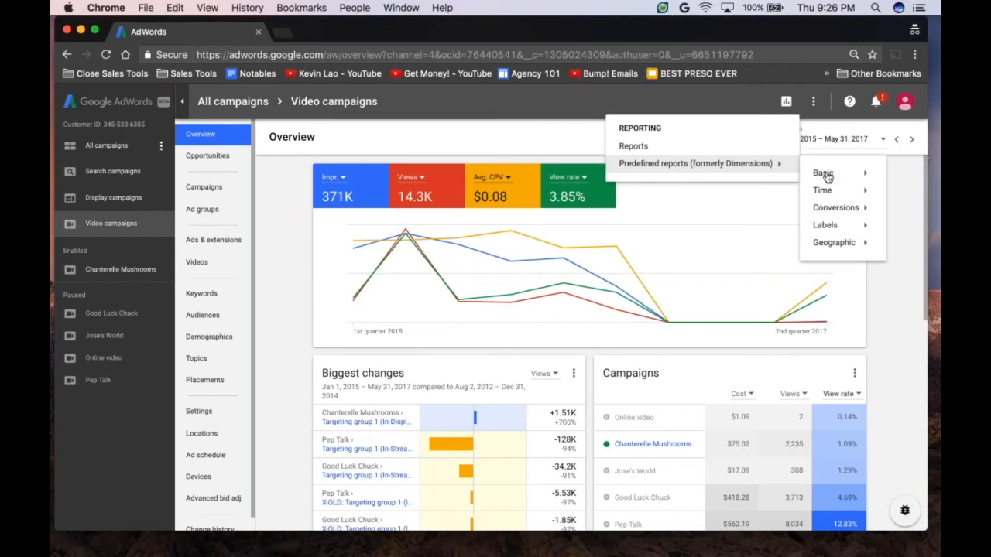
{"action": "mouse_move", "coordinate": [835, 173]}
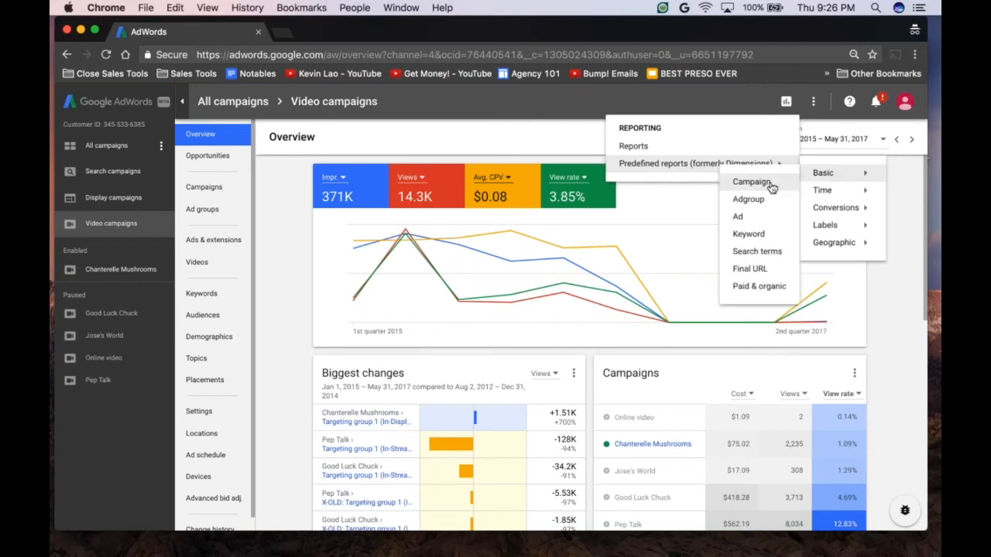
{"action": "left_click", "coordinate": [752, 182]}
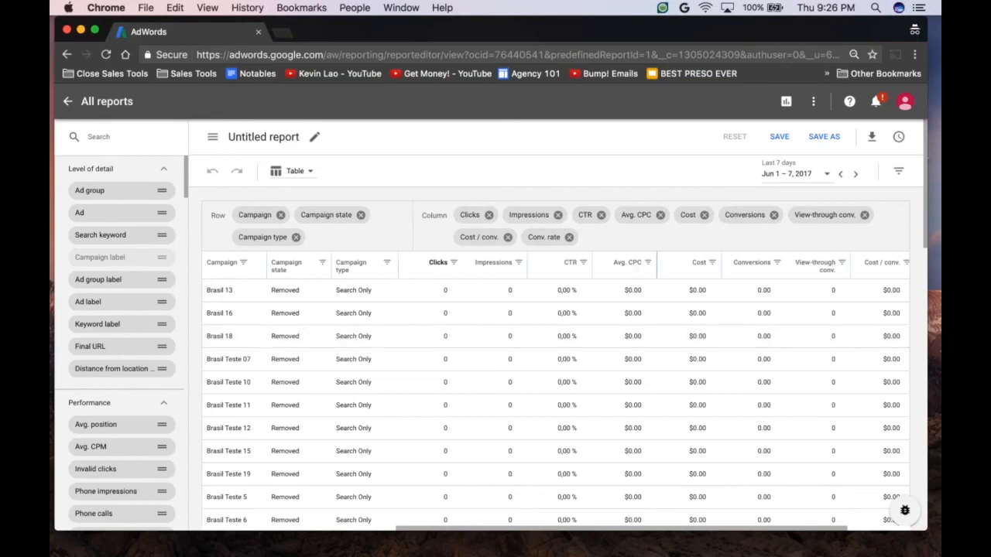
Step: Set the campaign report's date range to All time
{"action": "left_click", "coordinate": [825, 180]}
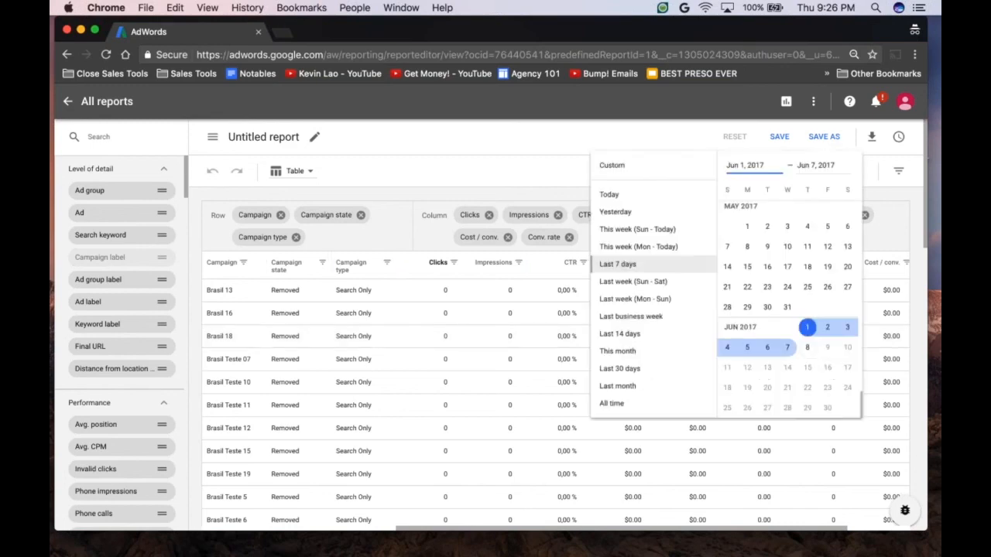
{"action": "left_click", "coordinate": [633, 408]}
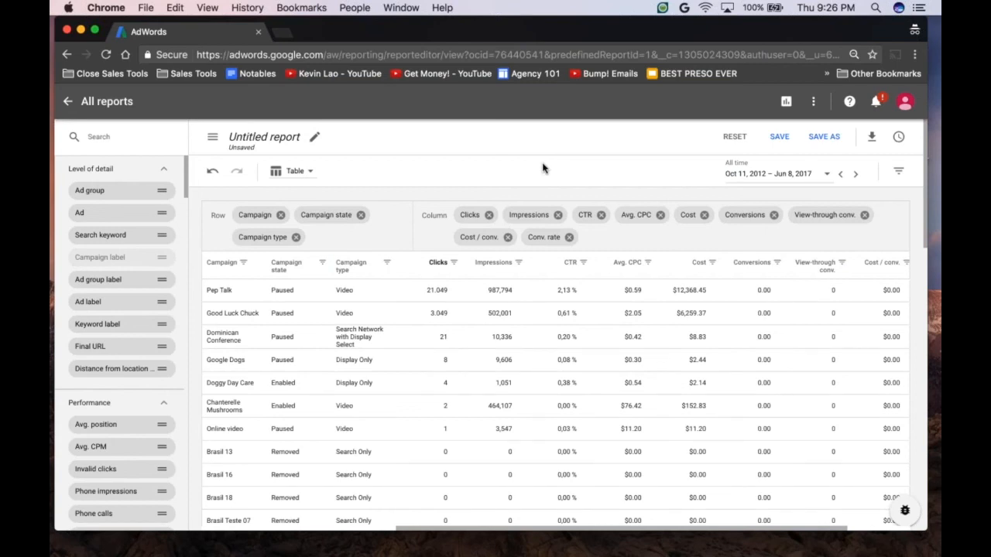
{"action": "left_click", "coordinate": [438, 263]}
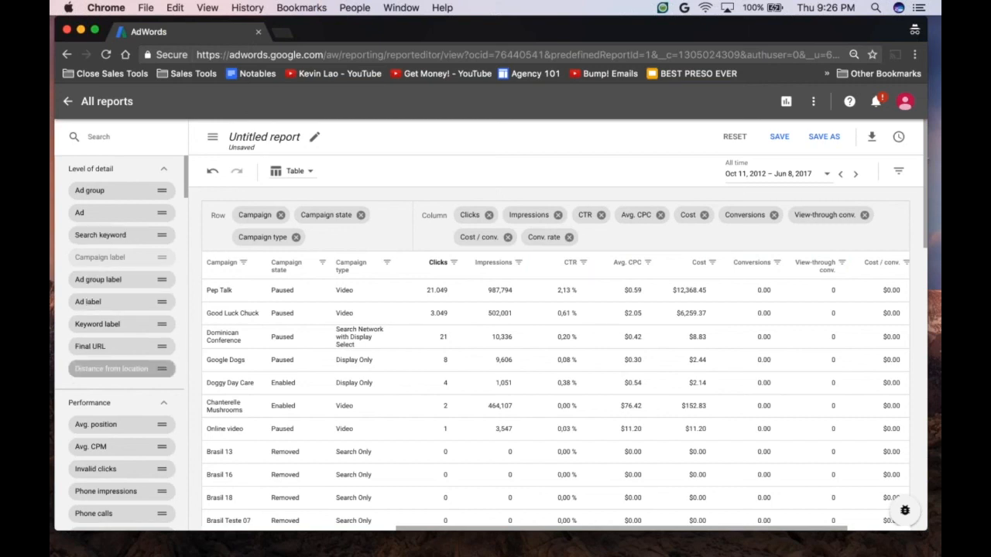
Step: Add the competitive metric Search Impr. share as a column in the campaign report and check its values
{"action": "scroll", "coordinate": [121, 351], "scroll_direction": "down", "scroll_amount": 1}
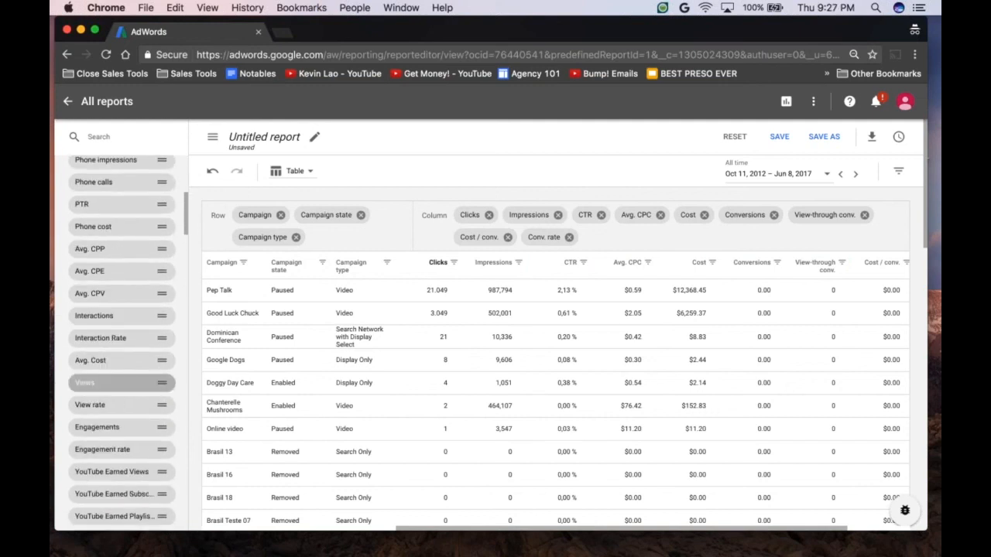
{"action": "scroll", "coordinate": [122, 282], "scroll_direction": "down", "scroll_amount": 5}
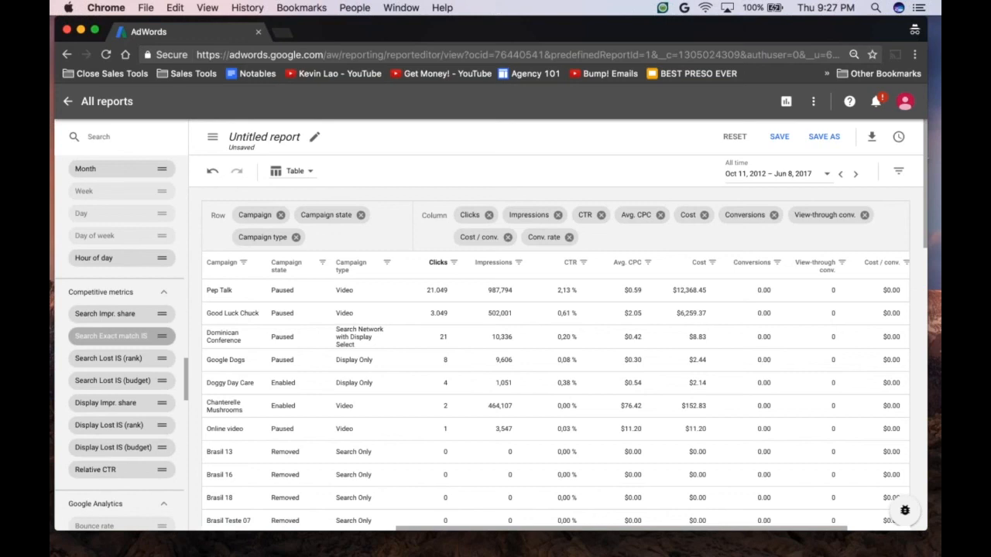
{"action": "scroll", "coordinate": [119, 342], "scroll_direction": "down", "scroll_amount": 10}
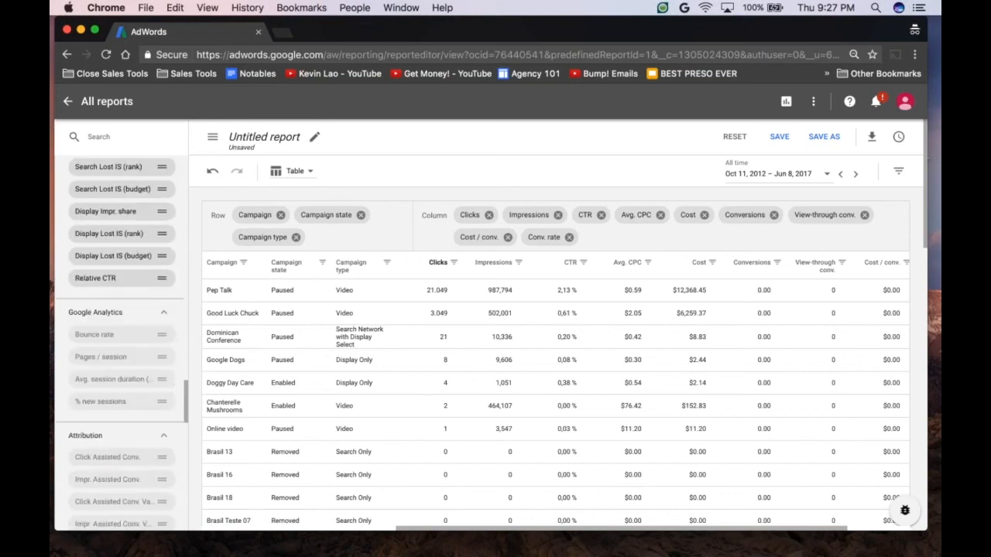
{"action": "scroll", "coordinate": [120, 364], "scroll_direction": "down", "scroll_amount": 8}
{"action": "scroll", "coordinate": [174, 449], "scroll_direction": "down", "scroll_amount": 7}
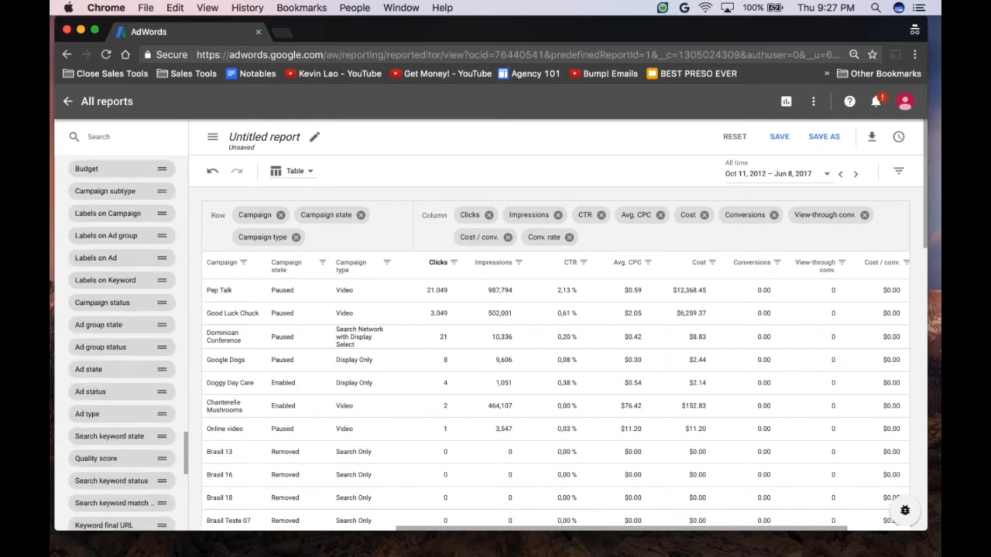
{"action": "scroll", "coordinate": [173, 449], "scroll_direction": "up", "scroll_amount": 10}
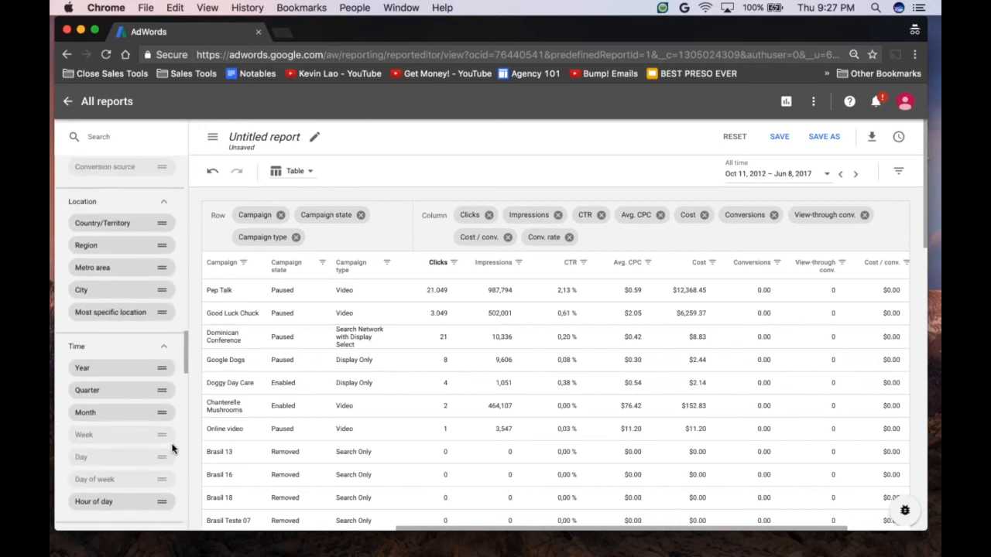
{"action": "scroll", "coordinate": [173, 449], "scroll_direction": "down", "scroll_amount": 4}
{"action": "scroll", "coordinate": [124, 419], "scroll_direction": "down", "scroll_amount": 2}
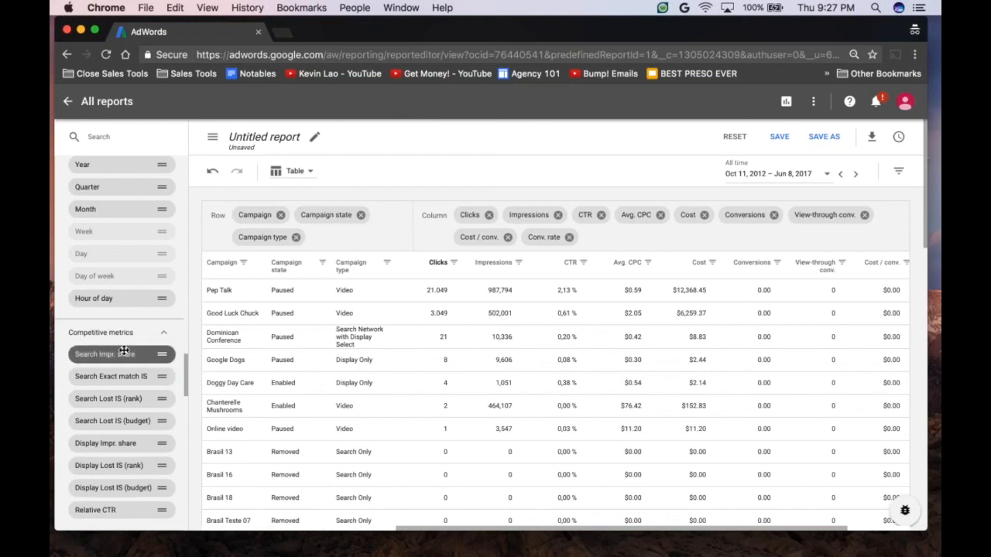
{"action": "left_click_drag", "start_coordinate": [124, 352], "coordinate": [457, 269]}
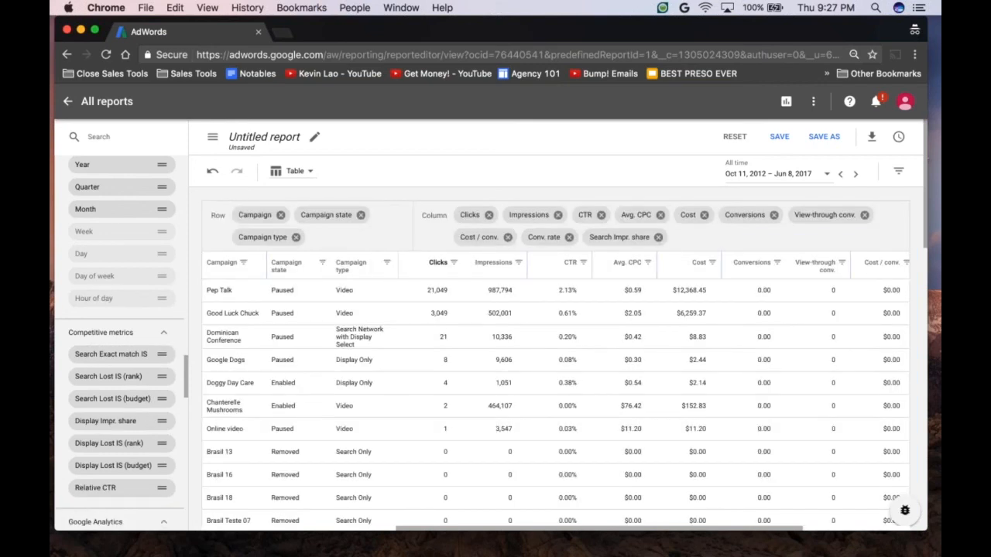
{"action": "scroll", "coordinate": [597, 387], "scroll_direction": "right", "scroll_amount": 2}
{"action": "scroll", "coordinate": [597, 387], "scroll_direction": "right", "scroll_amount": 2}
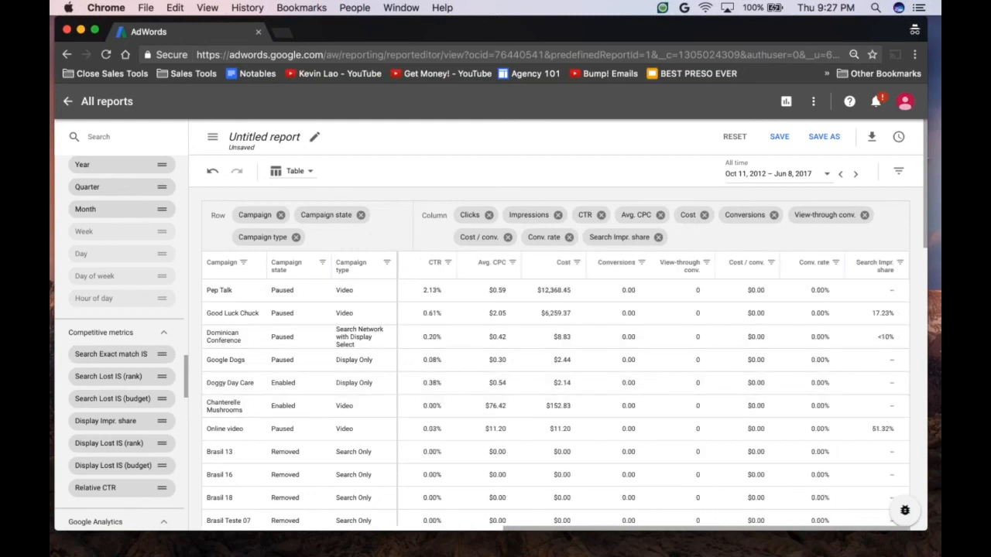
{"action": "scroll", "coordinate": [474, 368], "scroll_direction": "up", "scroll_amount": 1}
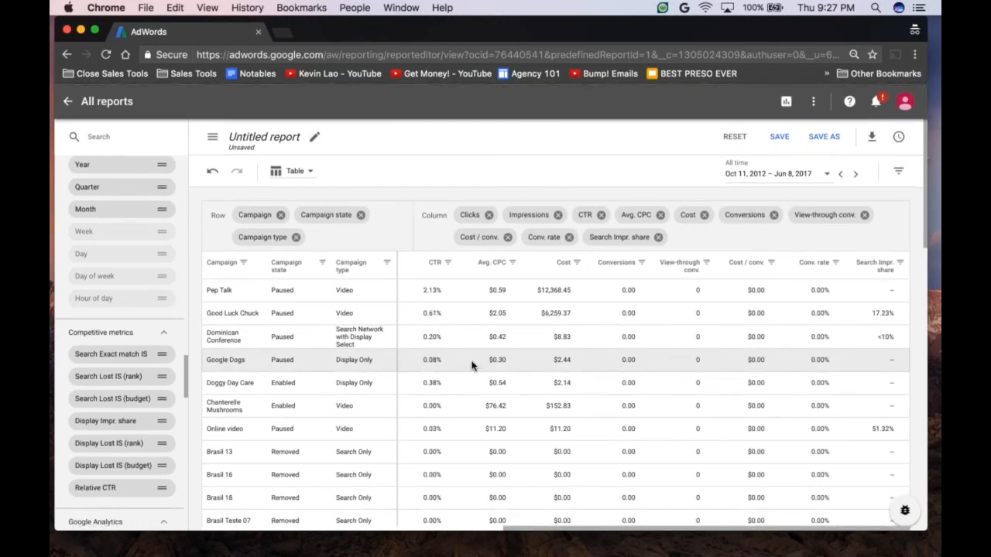
Step: Convert the report table to a bar chart of Clicks and CTR by Campaign
{"action": "left_click", "coordinate": [309, 176]}
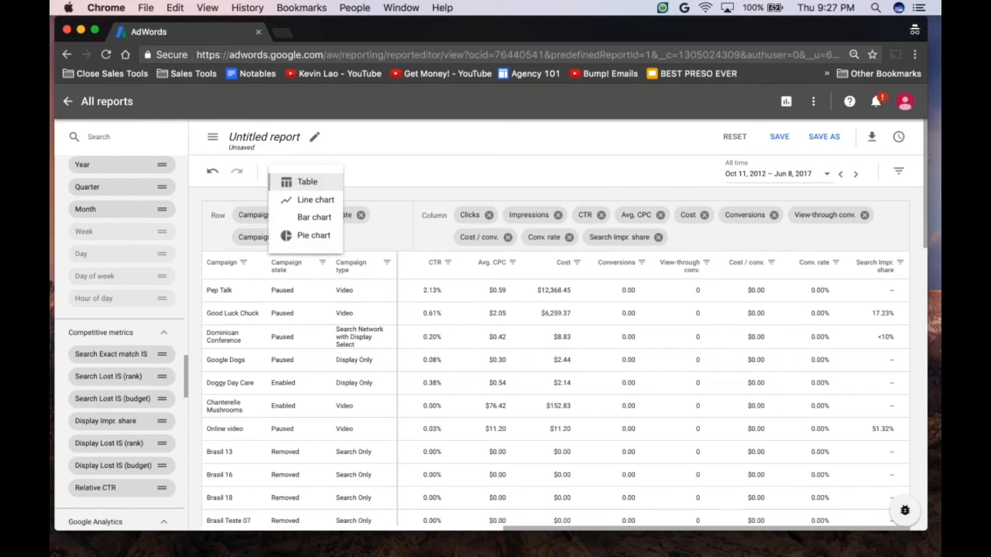
{"action": "left_click", "coordinate": [380, 162]}
{"action": "left_click", "coordinate": [308, 175]}
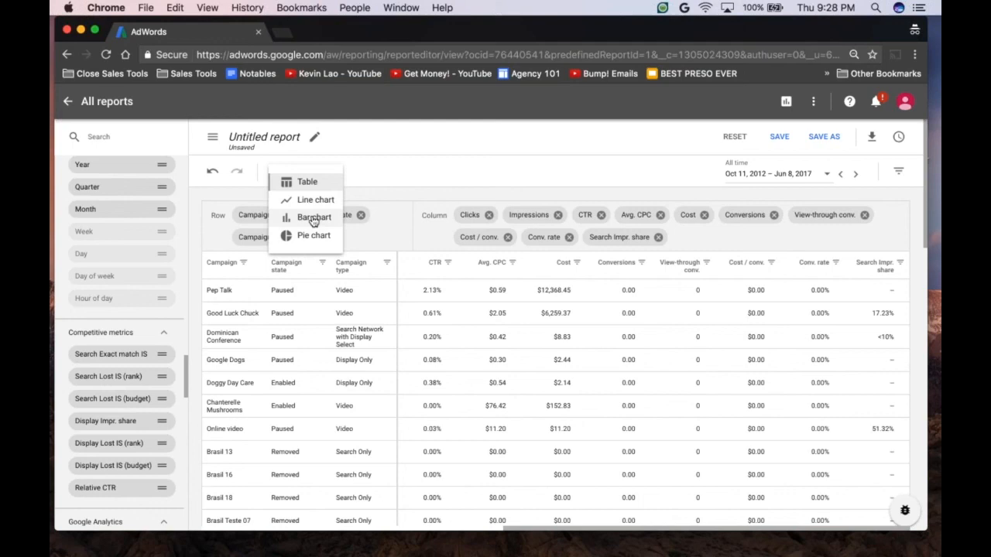
{"action": "left_click", "coordinate": [314, 219]}
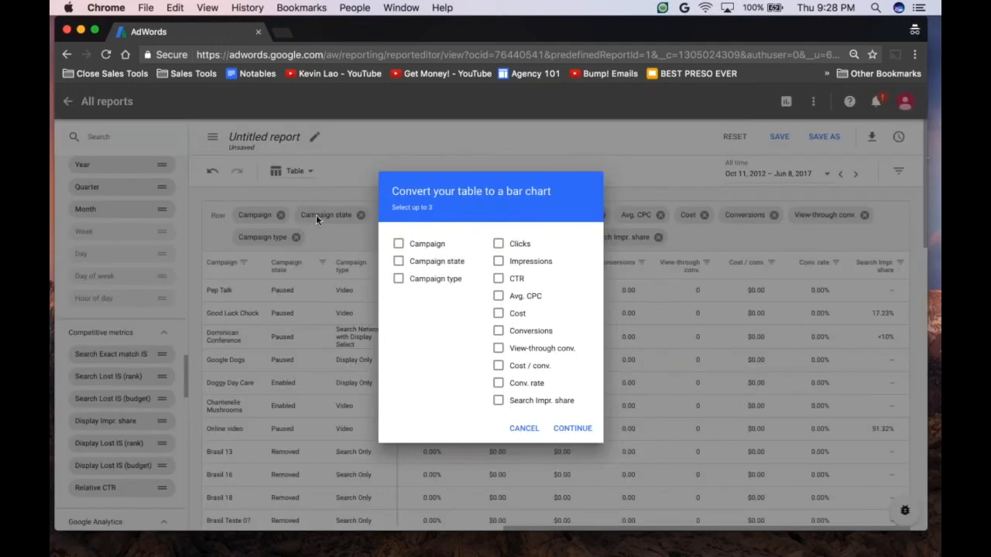
{"action": "left_click", "coordinate": [398, 244]}
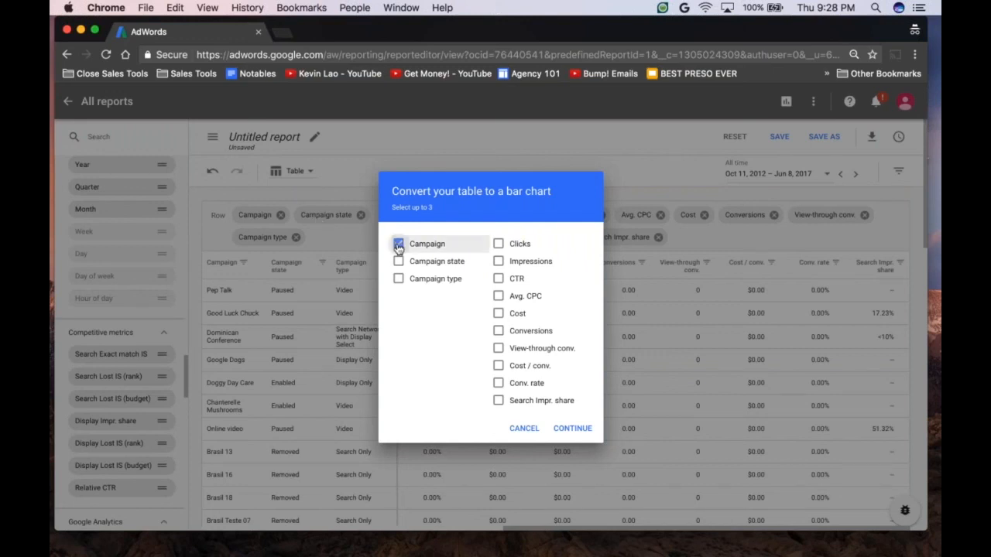
{"action": "left_click", "coordinate": [498, 245]}
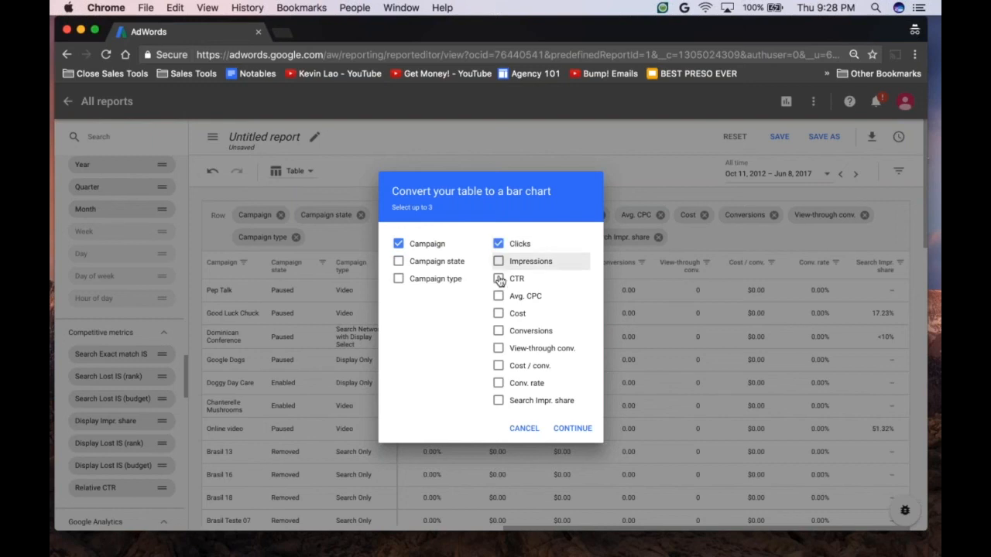
{"action": "left_click", "coordinate": [498, 279]}
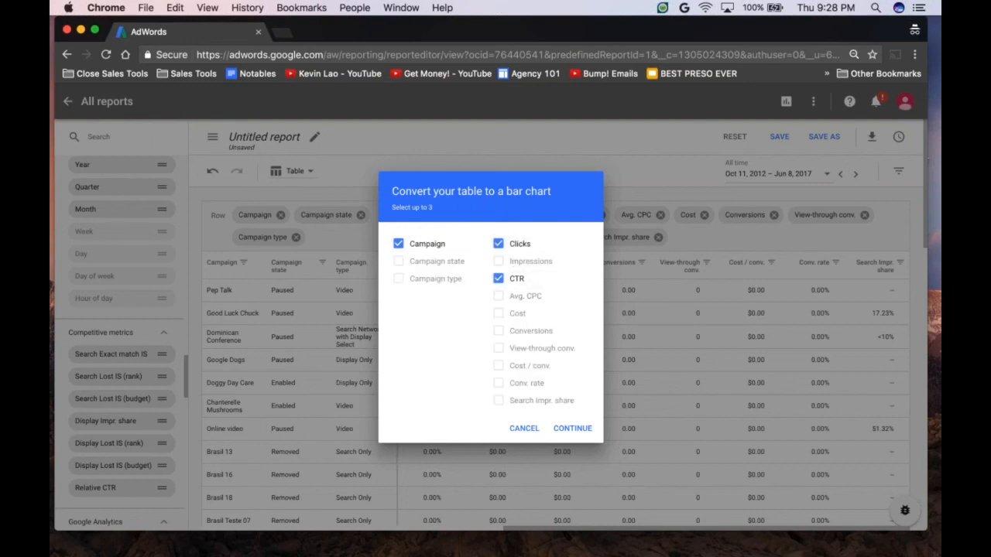
{"action": "left_click", "coordinate": [571, 432]}
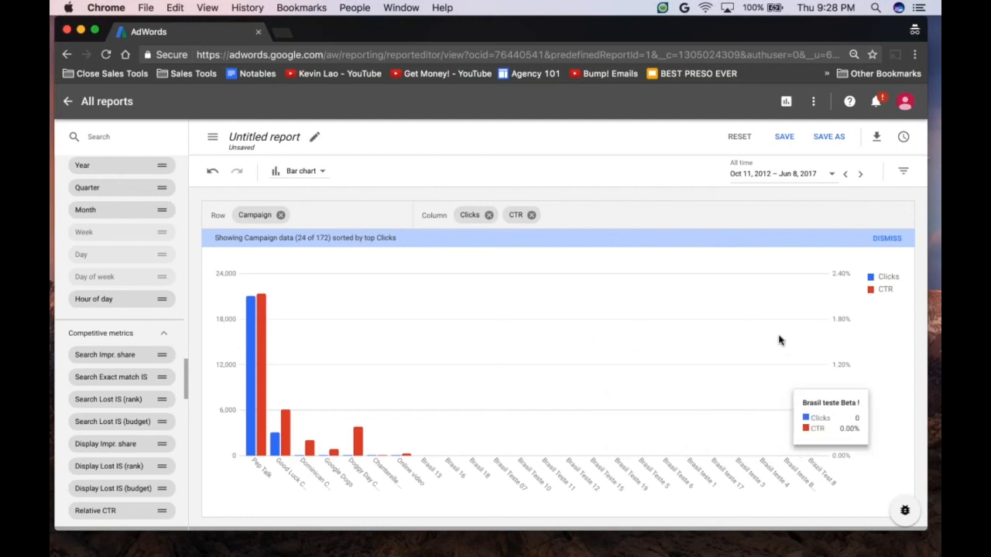
Step: Rename the report with the presenter's first name in the possessive followed by "special report yay!"
{"action": "left_click", "coordinate": [313, 139]}
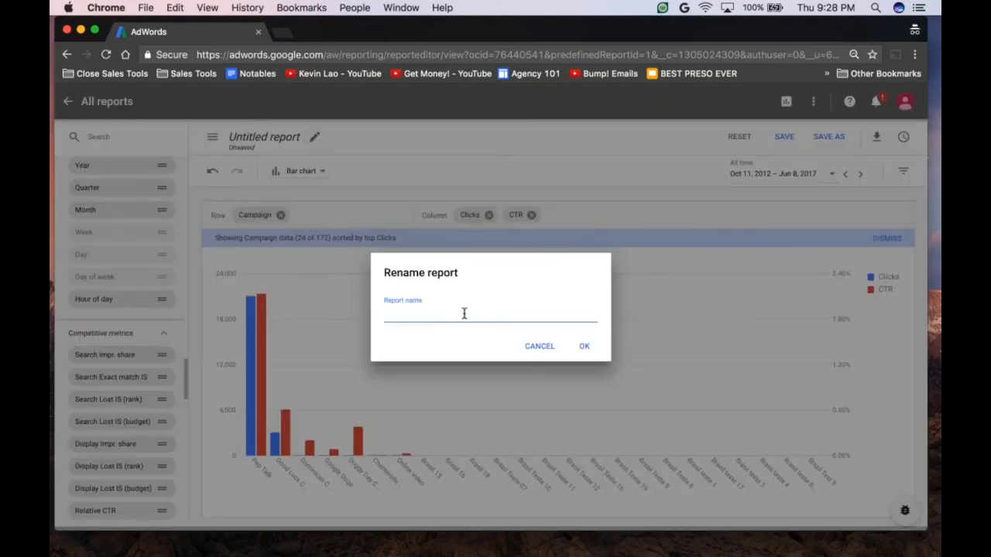
{"action": "type", "text": "Kevin's special report yaya!"}
{"action": "key", "text": "BackSpace"}
{"action": "key", "text": "BackSpace"}
{"action": "type", "text": "!"}
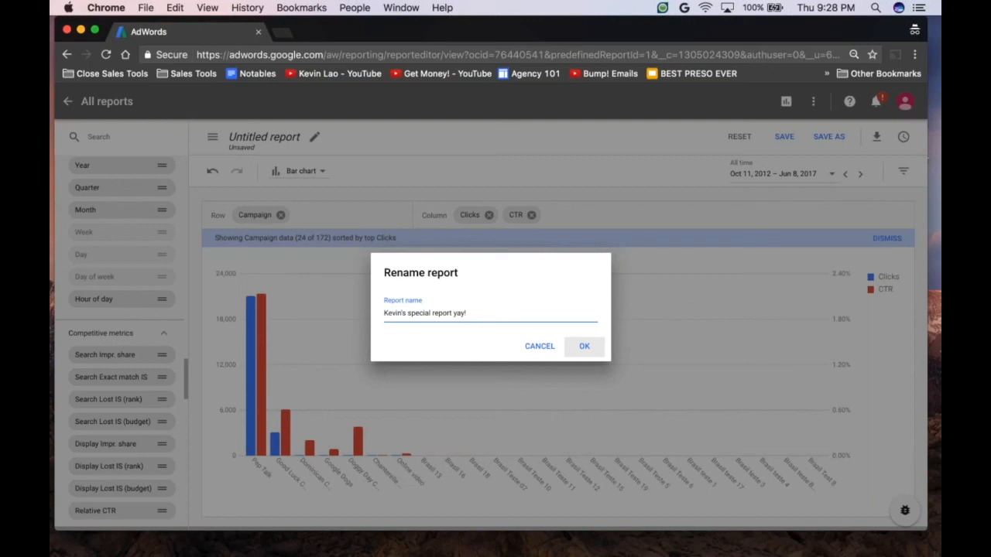
{"action": "left_click", "coordinate": [584, 346]}
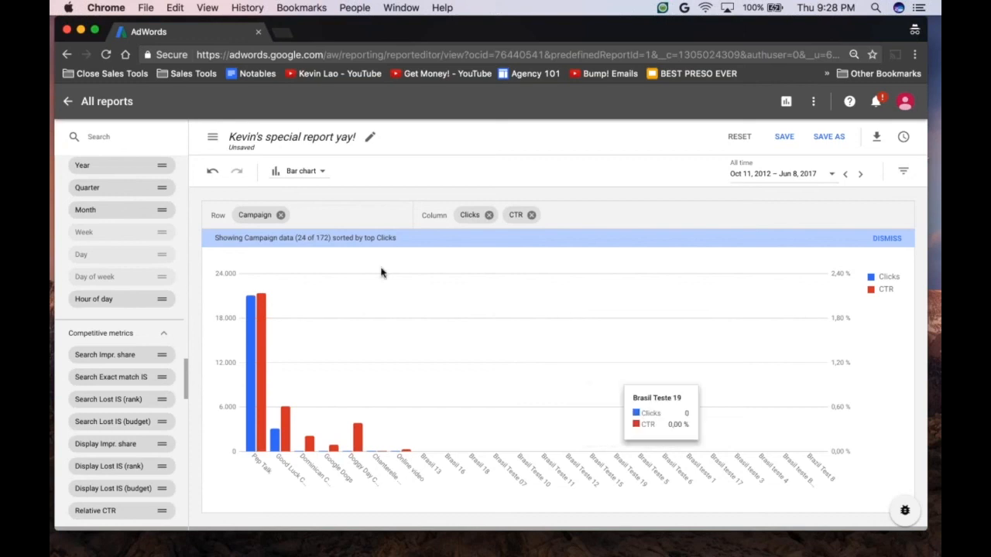
Step: Minimize the AdWords window, switch to the "APAC: New AdWords Experience Deck" in Google Slides and start presenting it
{"action": "left_click", "coordinate": [81, 32]}
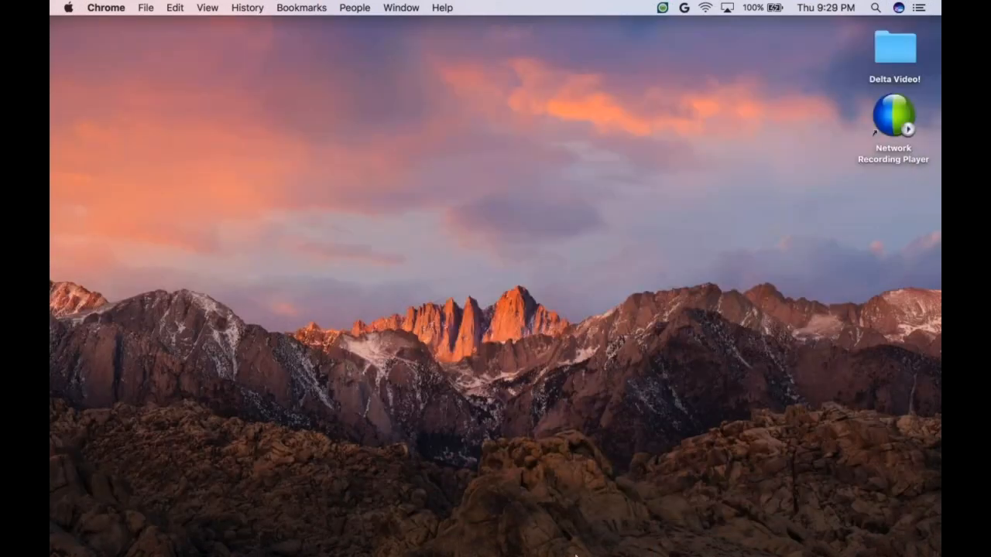
{"action": "mouse_move", "coordinate": [577, 554]}
{"action": "left_click", "coordinate": [586, 547]}
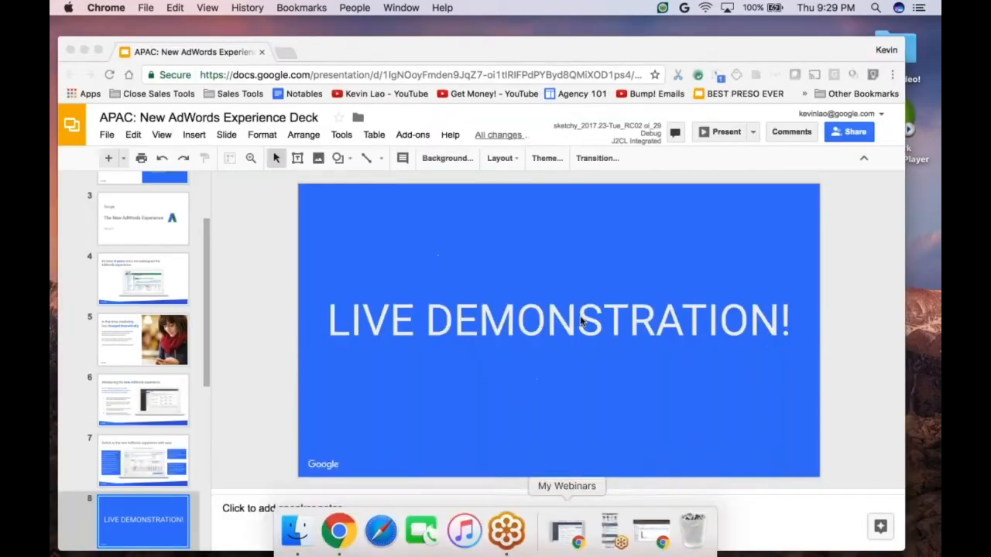
{"action": "left_click", "coordinate": [720, 116]}
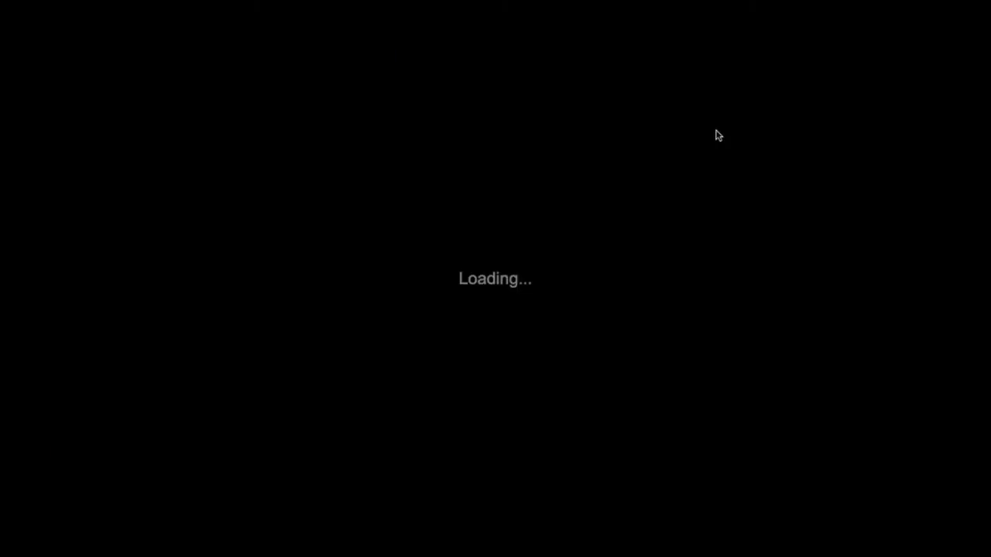